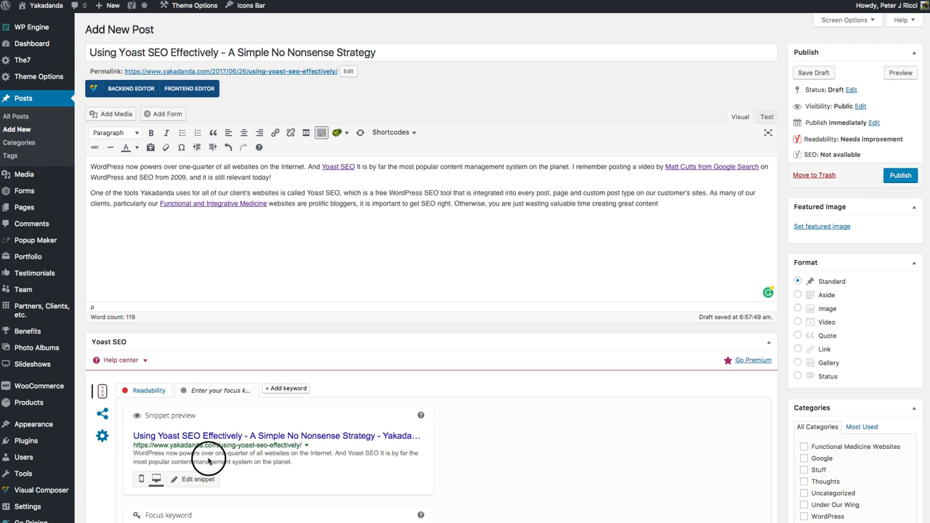
click(29, 506)
mouse_move(27, 506)
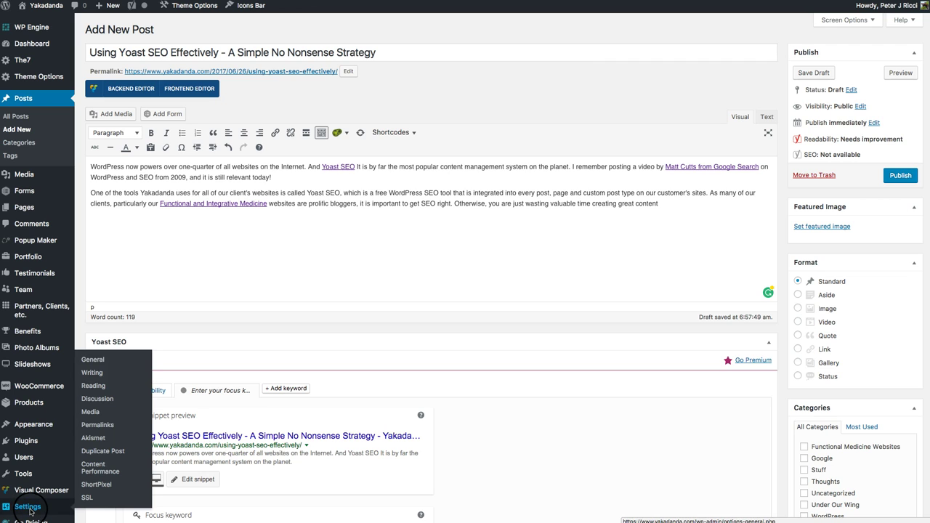
click(97, 371)
click(91, 359)
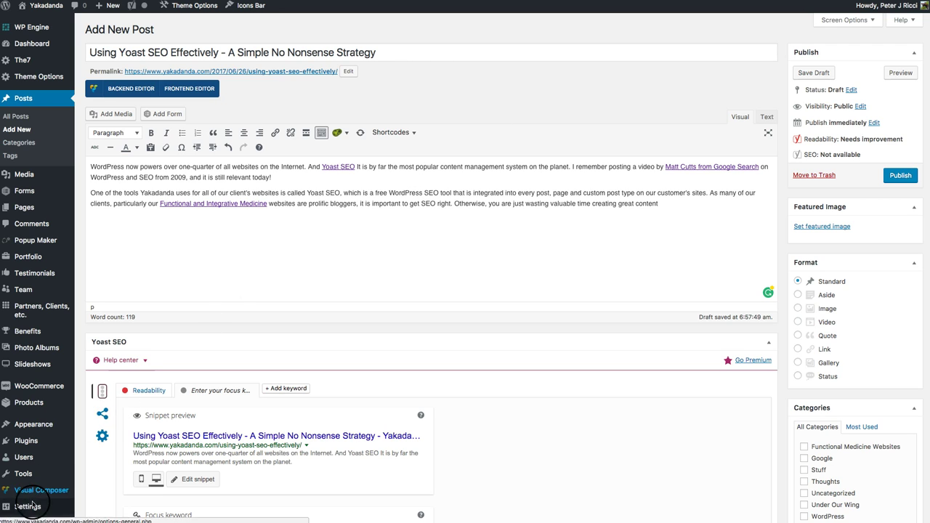
mouse_move(32, 507)
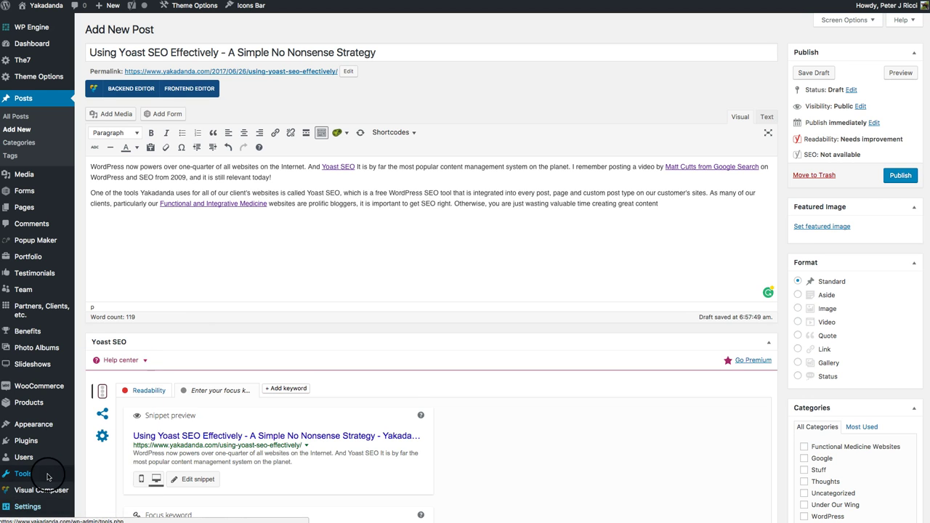
Step: Look through the SEO plugin's available settings pages, including Titles & Metas, Social, Search Console and AMP
scroll(48, 477, down, 2)
scroll(48, 477, down, 2)
mouse_move(43, 437)
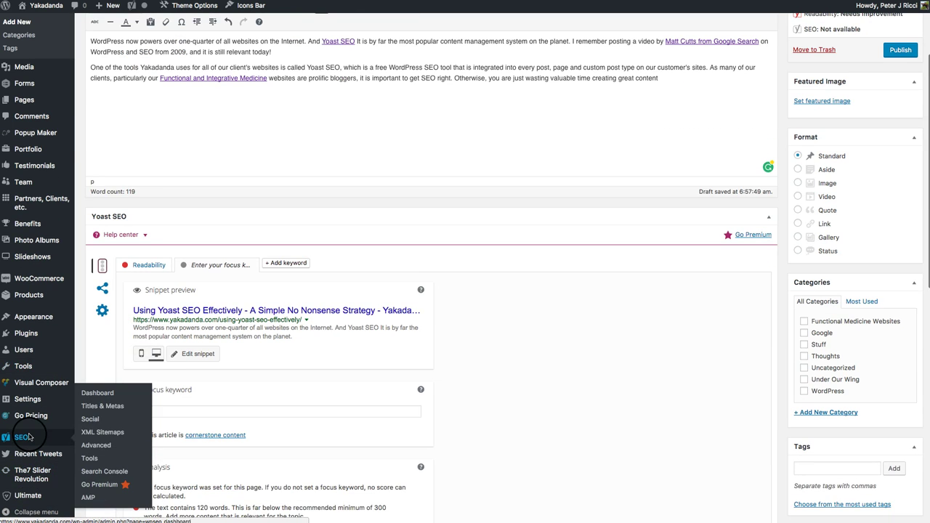
click(90, 420)
click(101, 409)
click(101, 471)
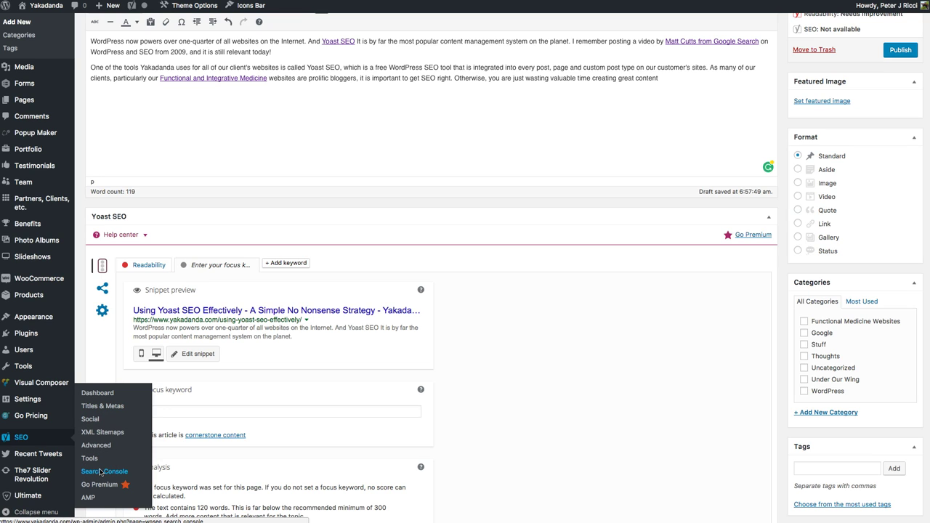
click(88, 497)
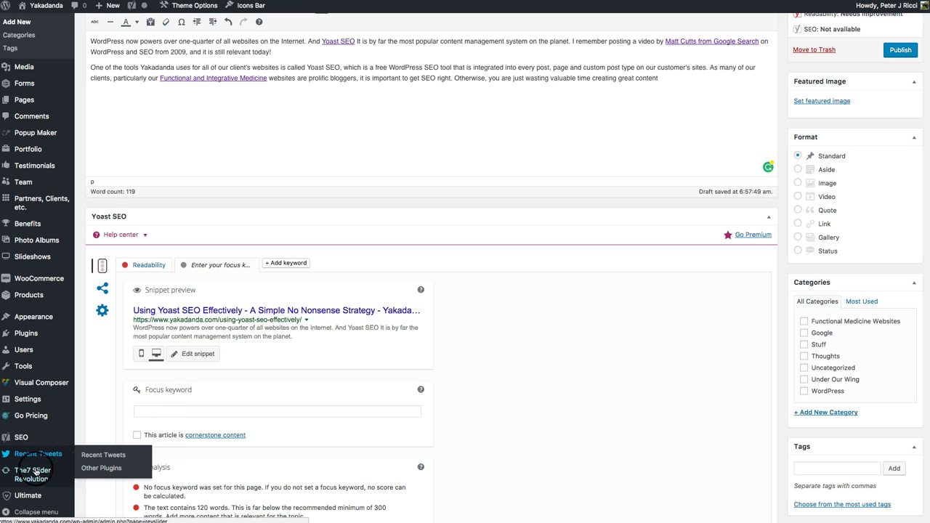
click(35, 441)
click(88, 499)
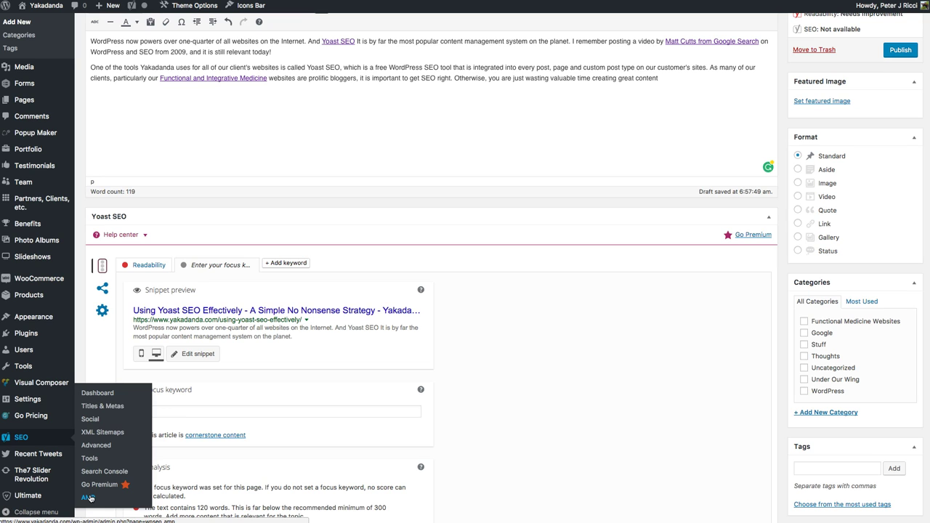
scroll(393, 181, up, 3)
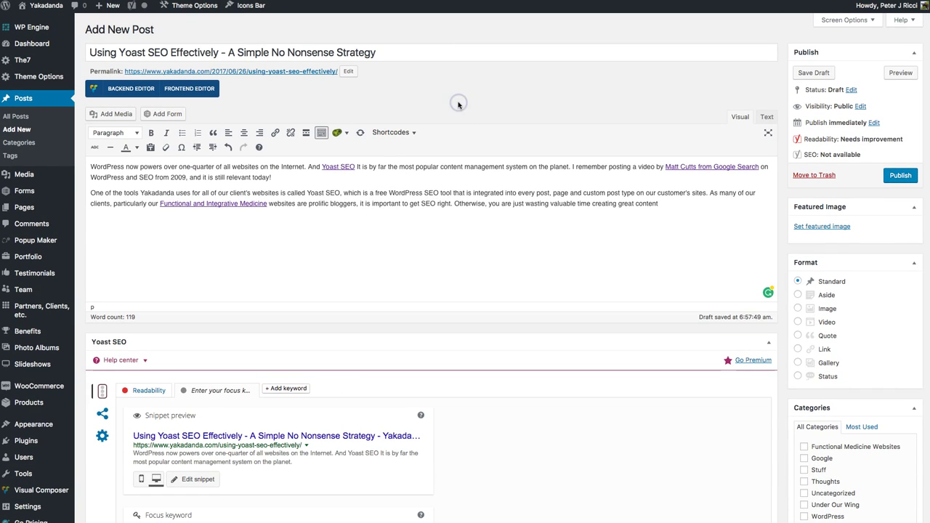
Step: Examine the post title and the phrase "Yoast SEO" in it as a possible focus keyword
click(323, 54)
triple_click(322, 56)
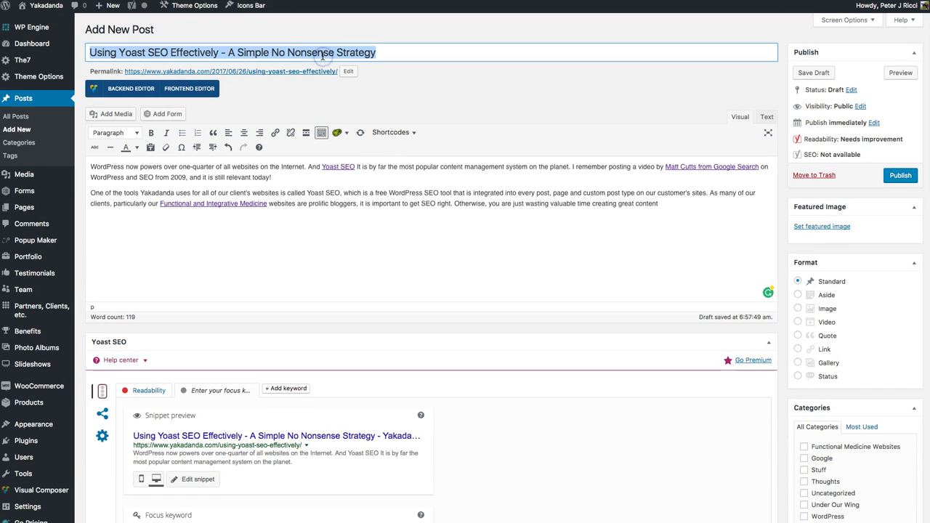
click(327, 56)
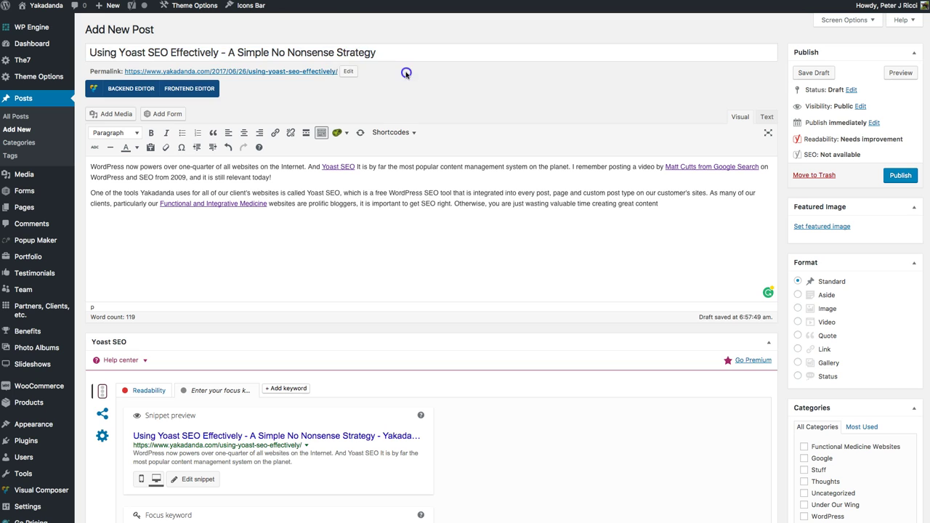
triple_click(357, 51)
click(410, 91)
click(172, 52)
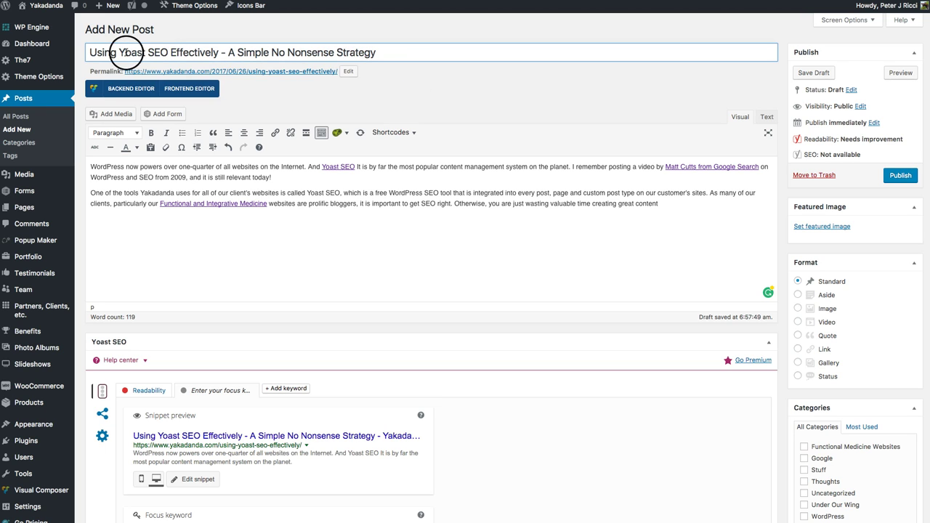
drag(131, 53, 165, 52)
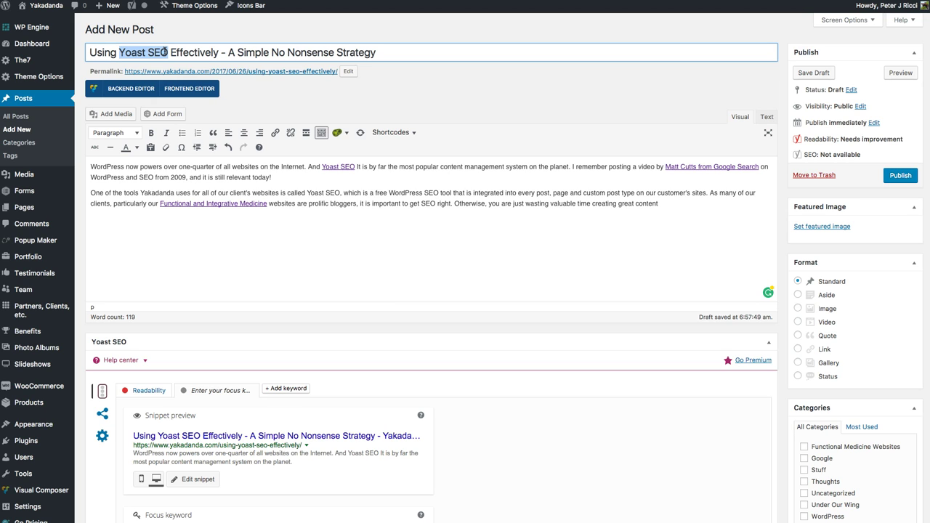
click(500, 109)
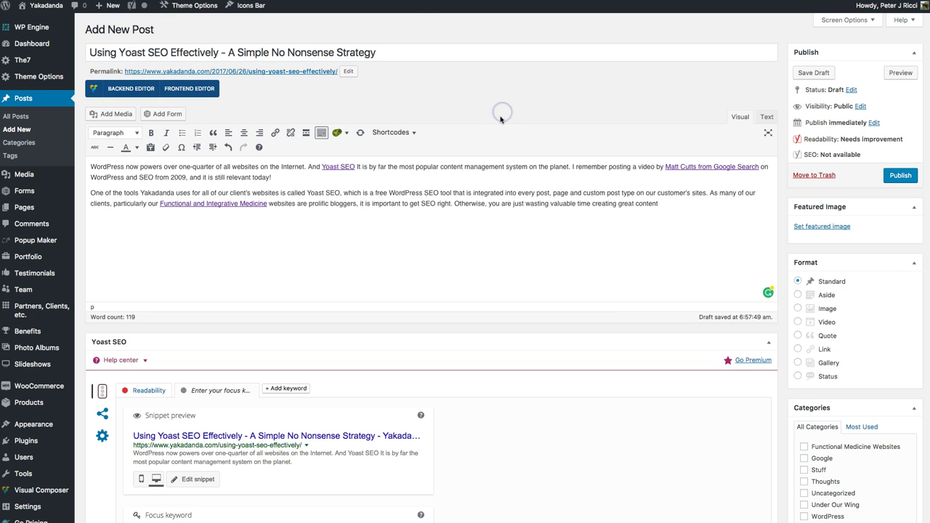
scroll(349, 213, down, 5)
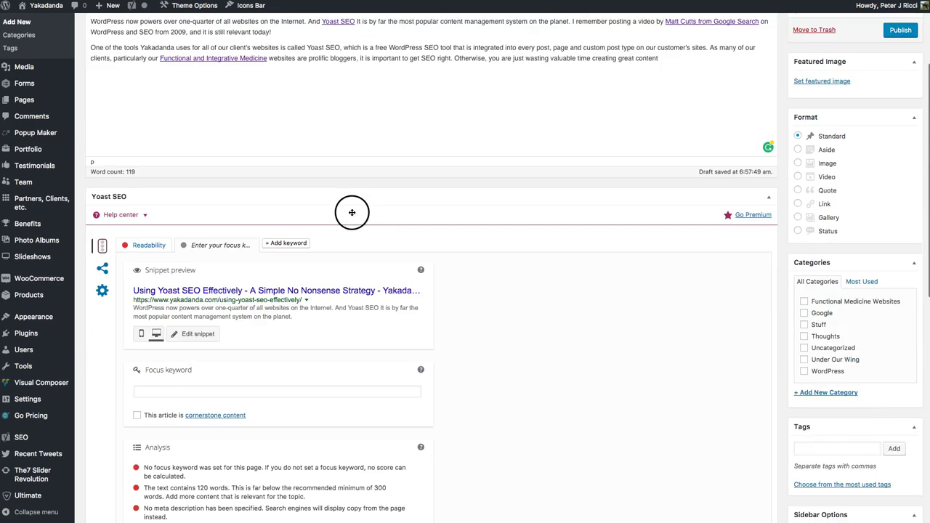
scroll(351, 214, up, 5)
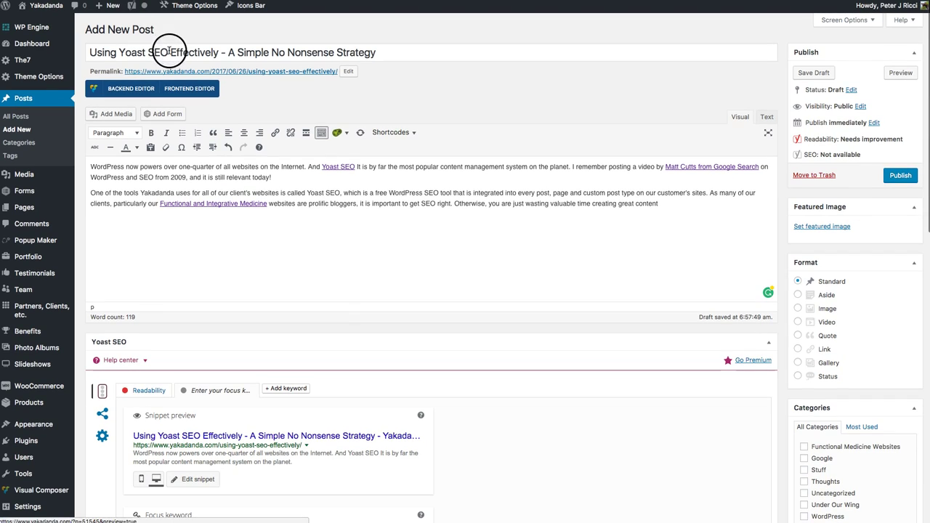
Step: Copy "Yoast SEO" from the post title and paste it as the post's focus keyword
drag(172, 52, 119, 52)
key(super+c)
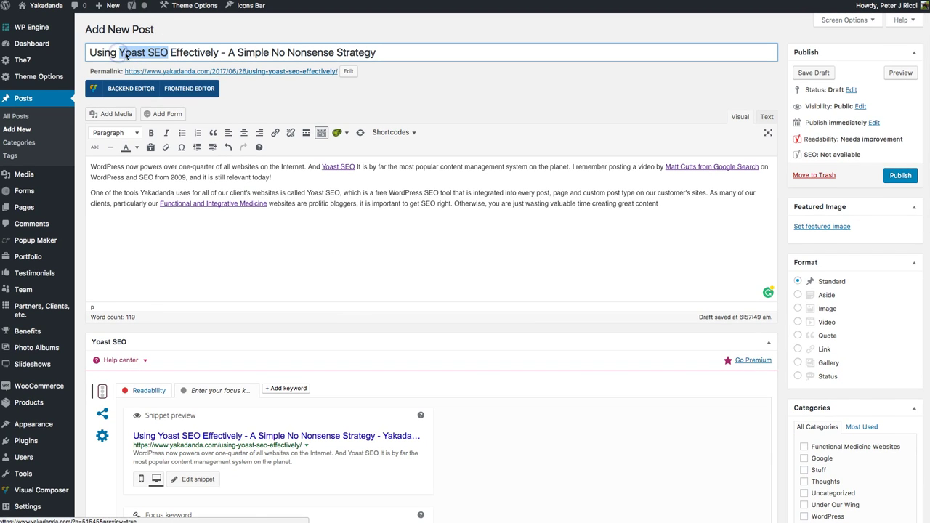
click(412, 240)
scroll(412, 240, down, 2)
scroll(412, 240, down, 4)
click(156, 281)
key(super+v)
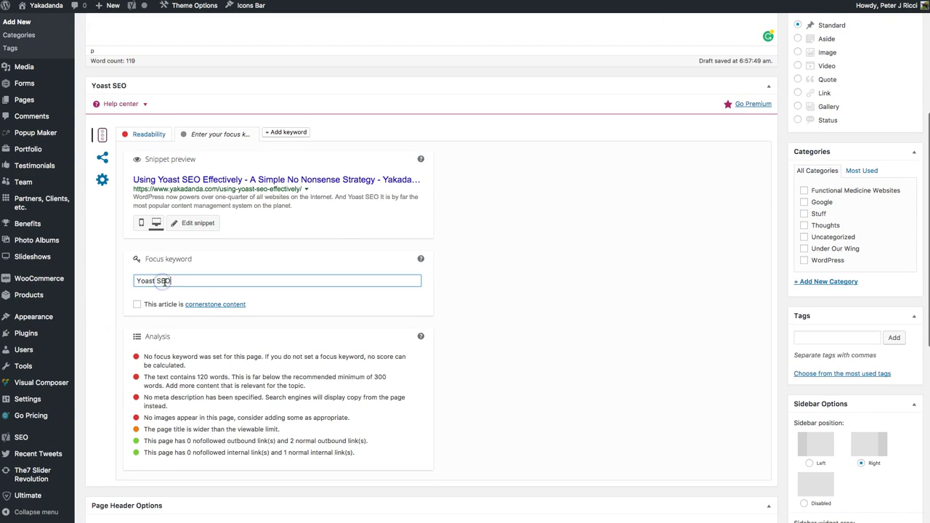
Step: Shorten the focus keyword to "Yoast"
key(BackSpace)
key(BackSpace)
key(BackSpace)
key(BackSpace)
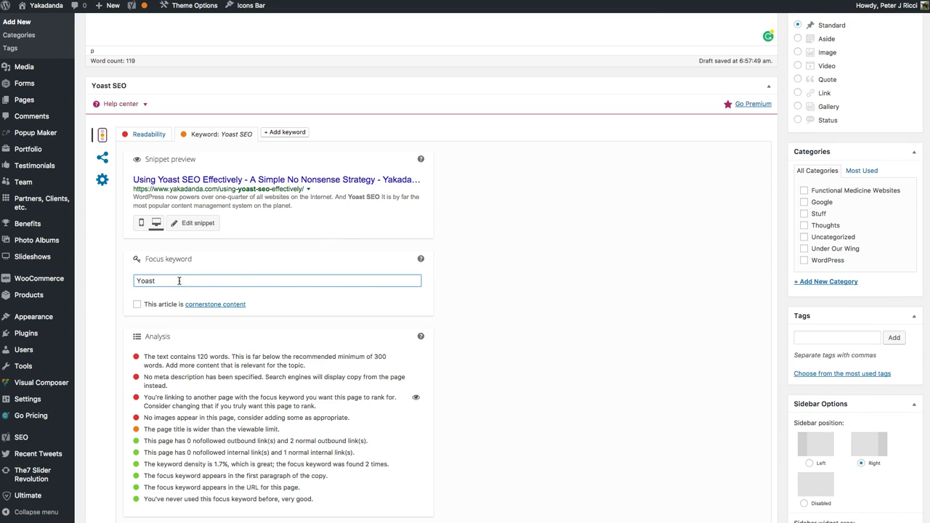
click(476, 231)
Step: Review the SEO analysis feedback on text length and meta description, along with the overall SEO score indicator
scroll(587, 231, down, 3)
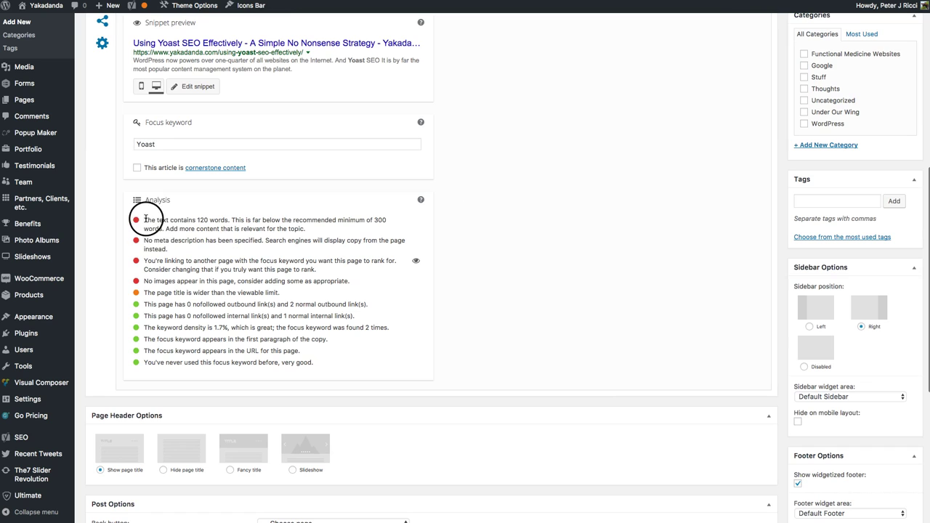
mouse_move(145, 220)
mouse_down()
mouse_move(317, 231)
mouse_move(145, 219)
mouse_up()
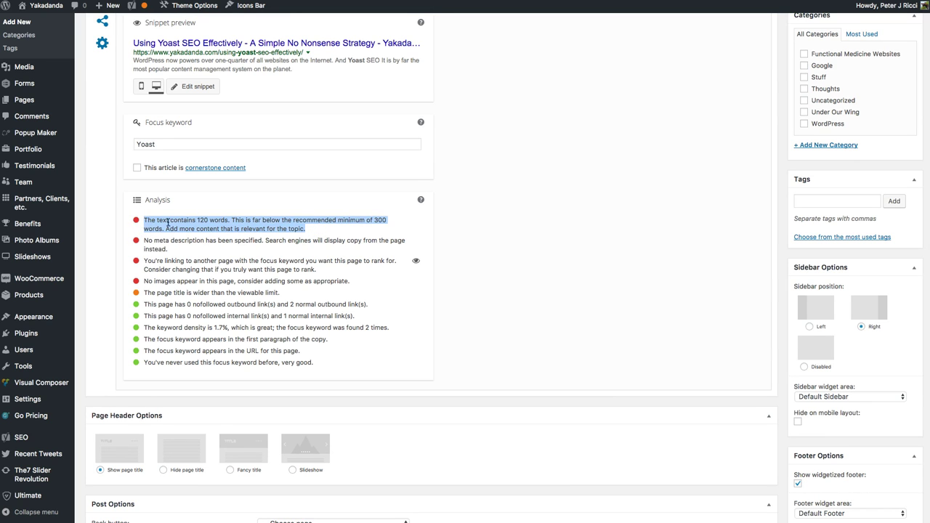
click(337, 219)
click(136, 224)
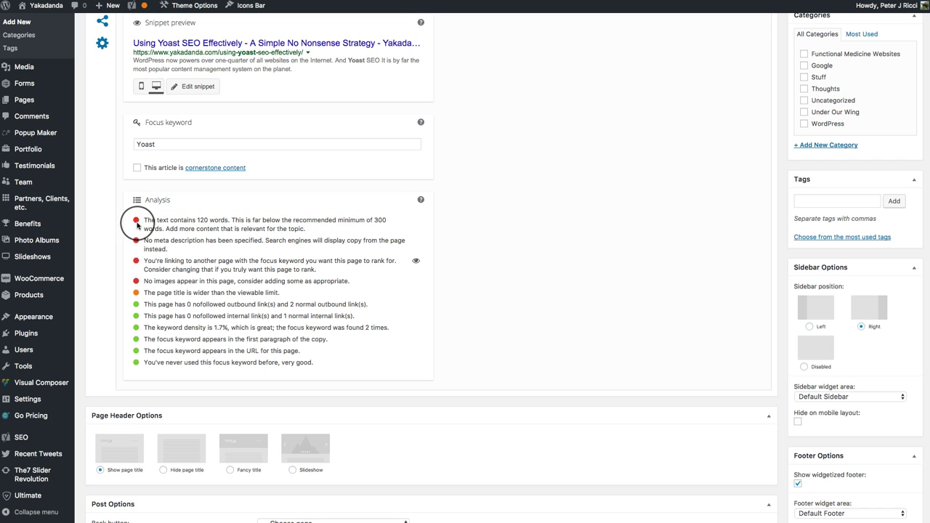
mouse_move(143, 12)
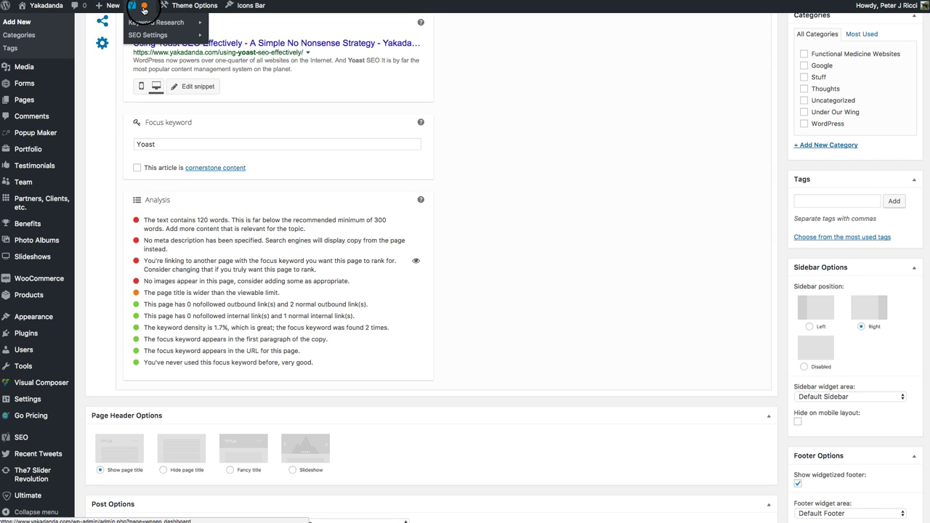
click(166, 221)
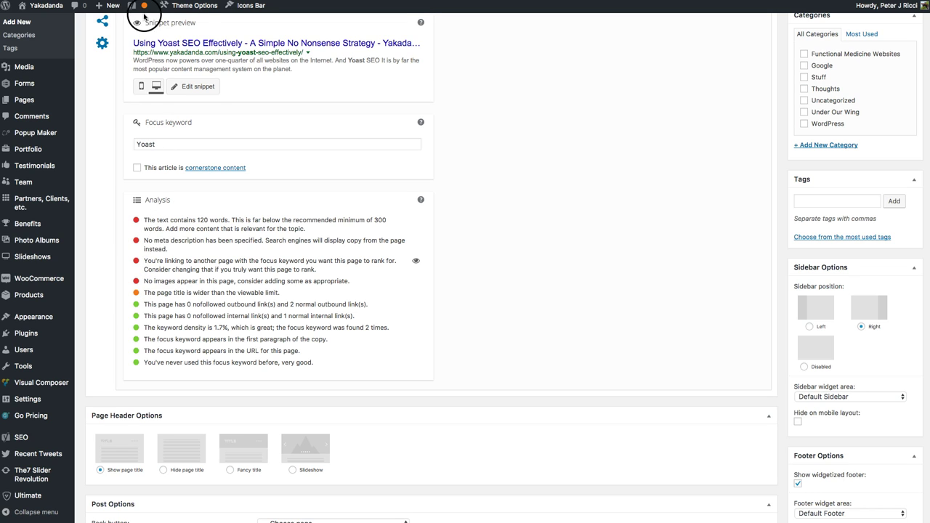
mouse_move(144, 10)
scroll(531, 165, up, 1)
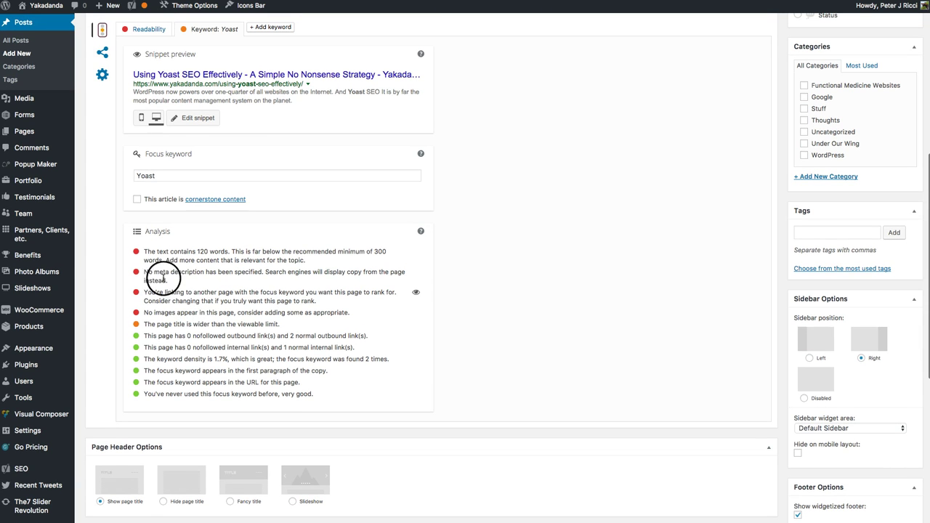
drag(149, 271, 170, 282)
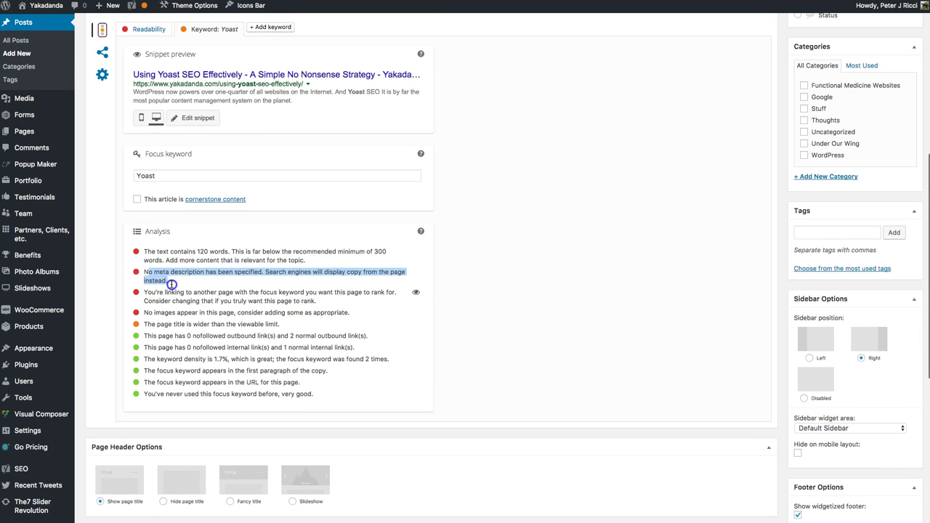
Step: Open the snippet's meta description for editing and review the analysis item about linking with the focus keyword
click(249, 98)
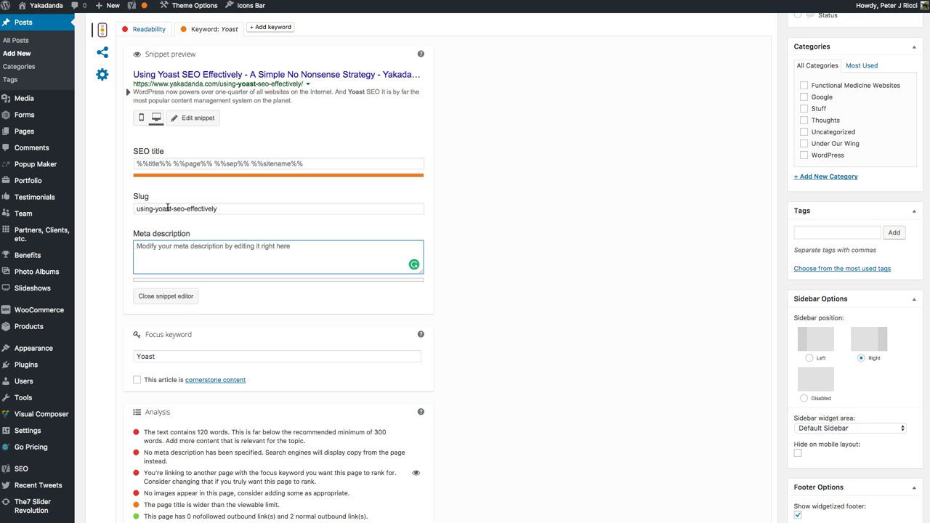
scroll(208, 266, down, 4)
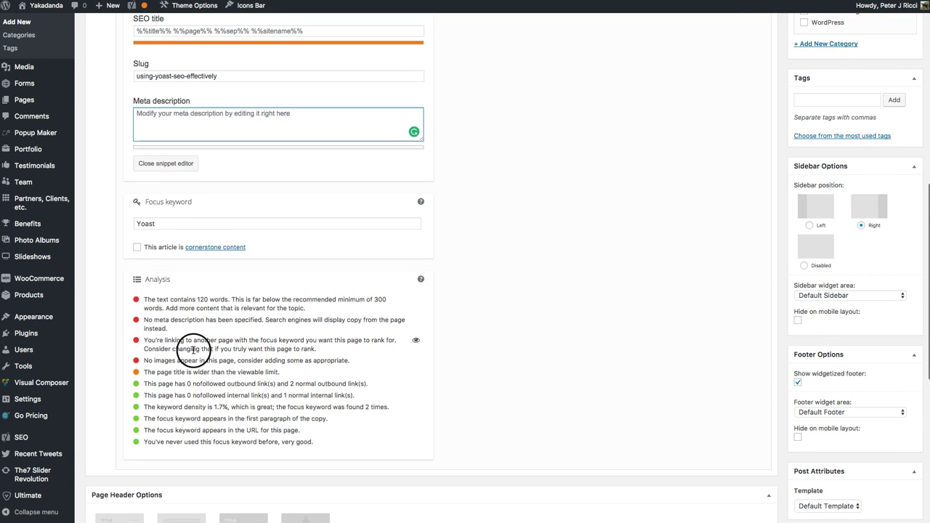
drag(144, 299, 142, 346)
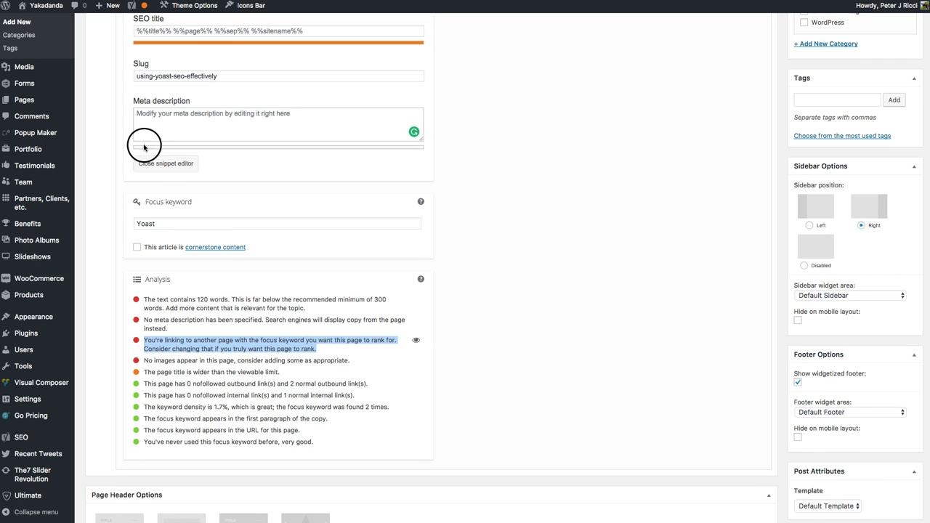
Step: Inspect the link settings of "Yoast SEO" in the post's first paragraph and remove the hyperlink from that text
scroll(142, 146, up, 4)
double_click(145, 361)
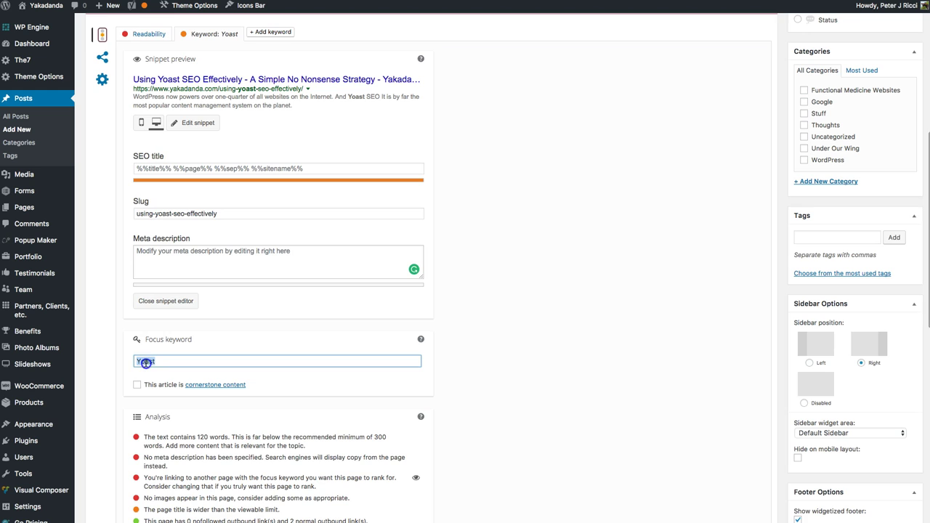
scroll(543, 215, up, 10)
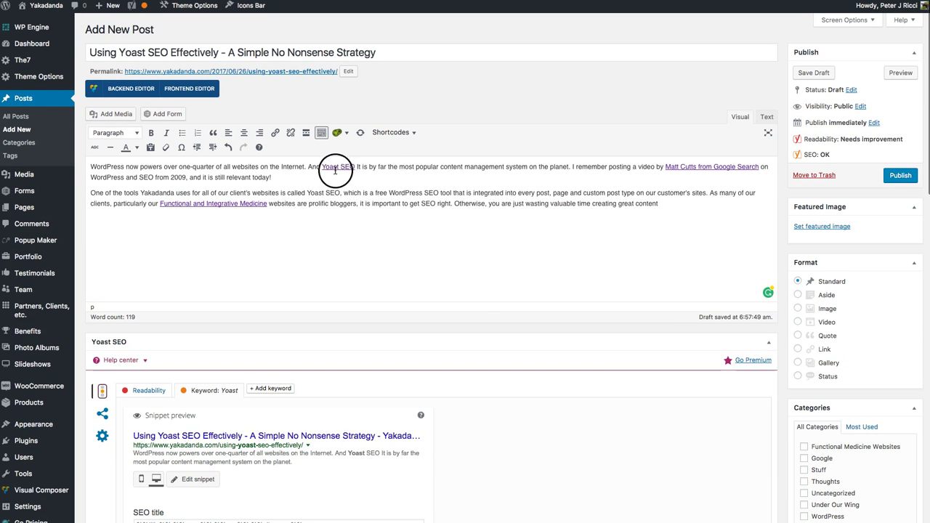
click(337, 166)
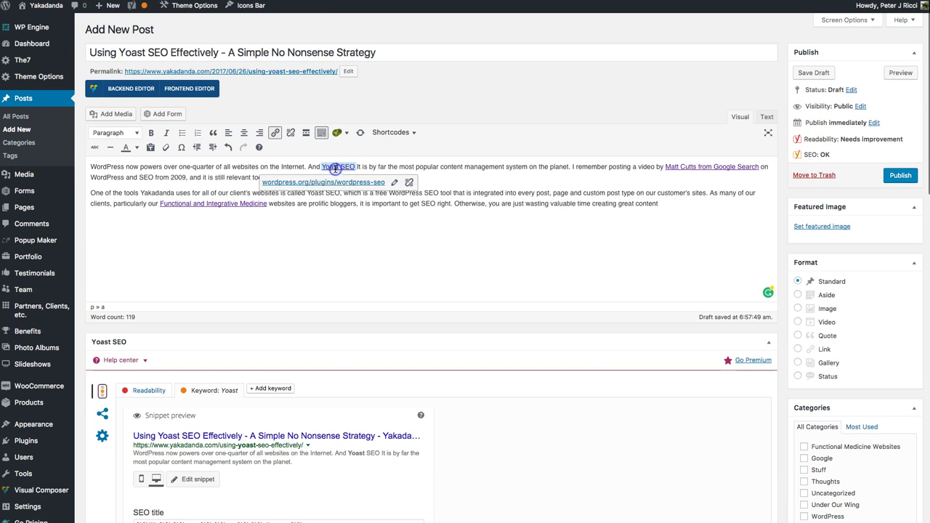
click(395, 183)
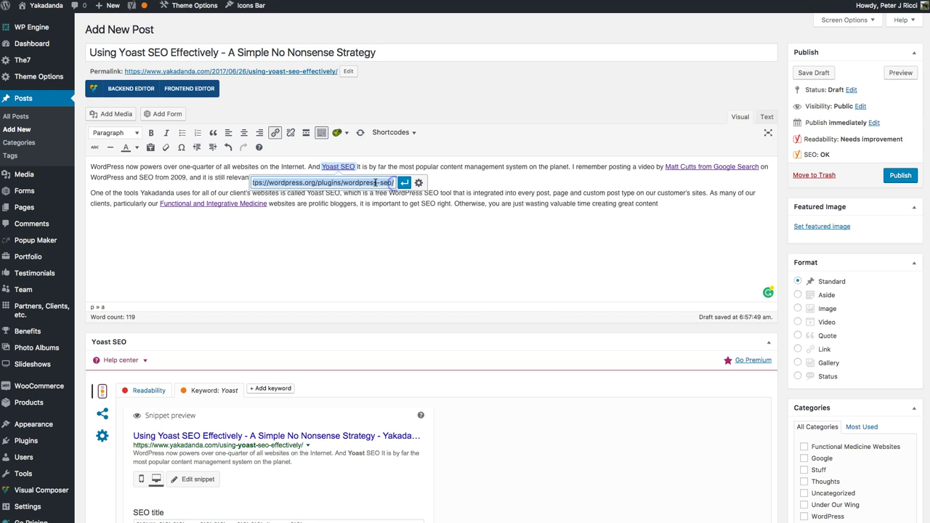
click(418, 183)
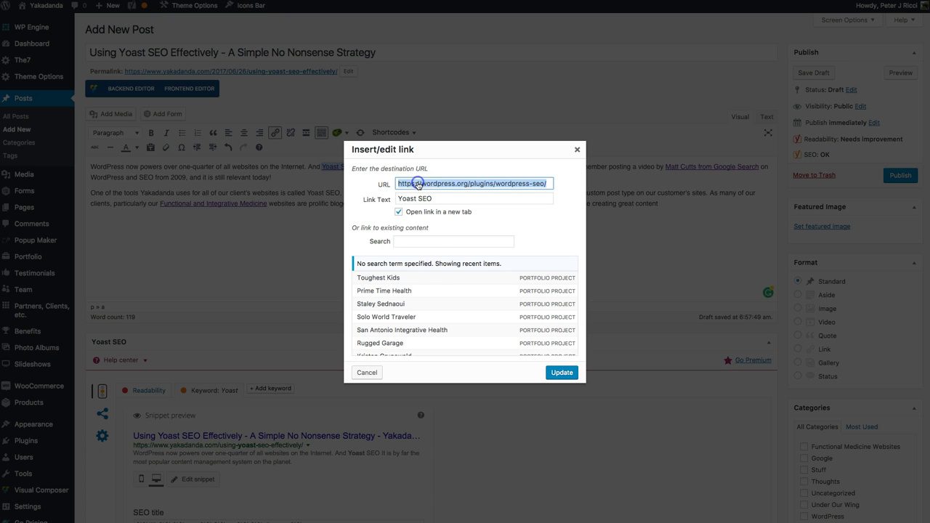
click(577, 150)
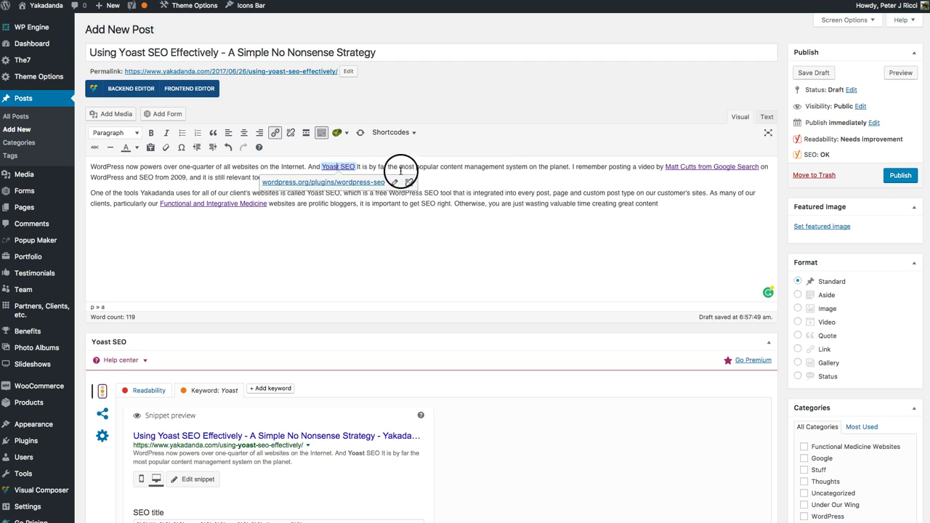
click(408, 183)
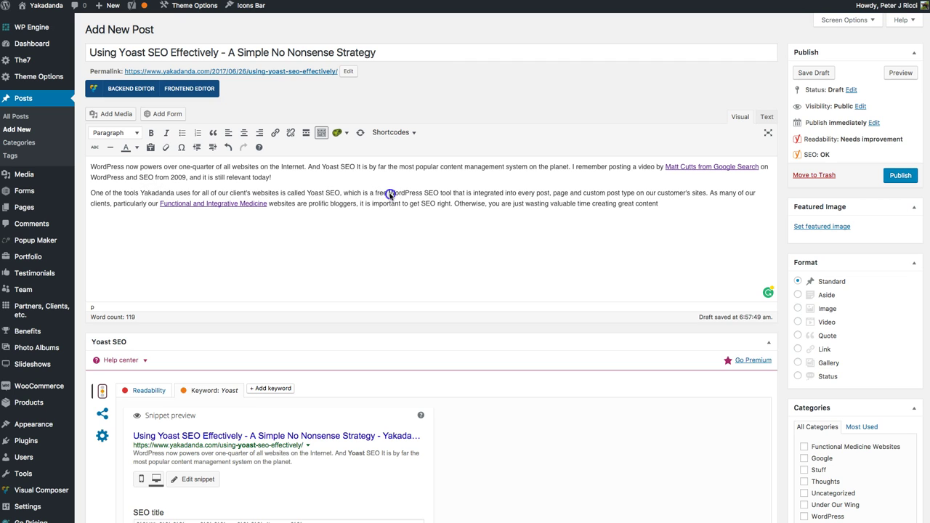
drag(389, 193, 438, 194)
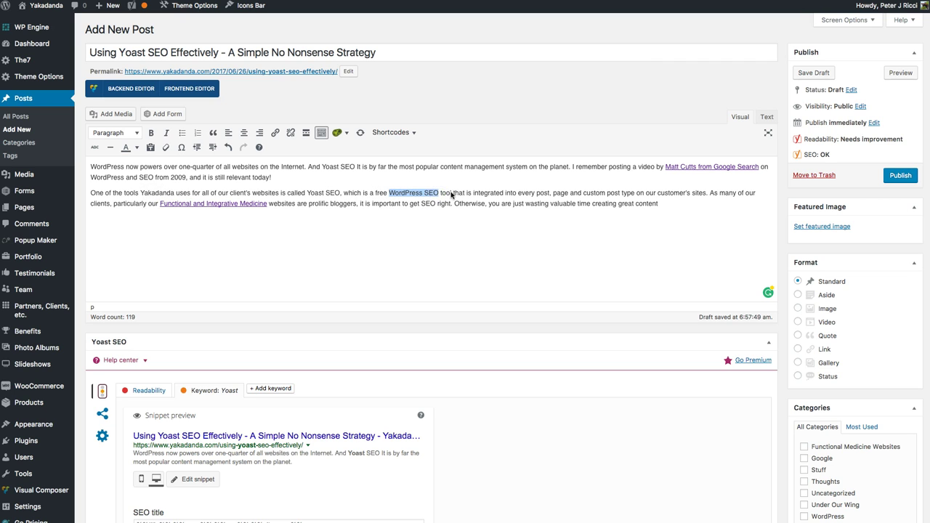
drag(451, 195, 389, 194)
click(275, 133)
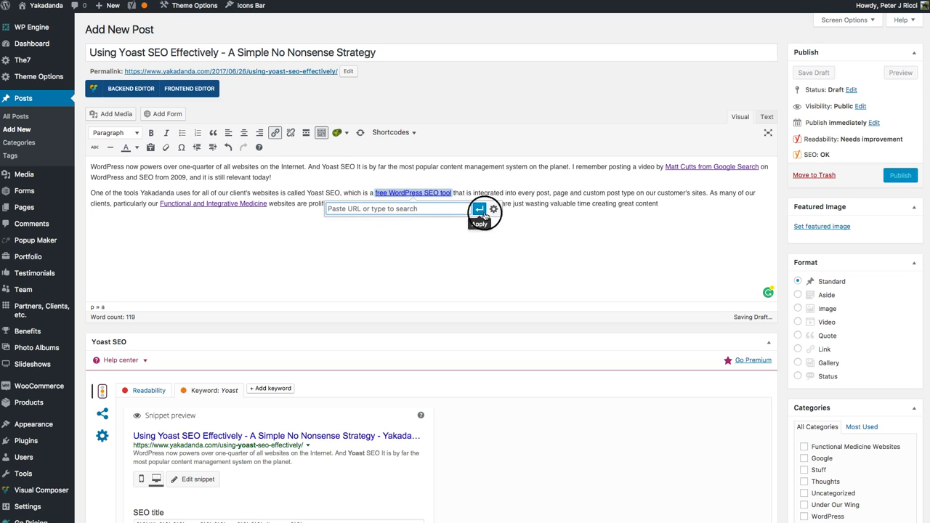
text(https://wordpress.org/plugins/wordpress-seo/)
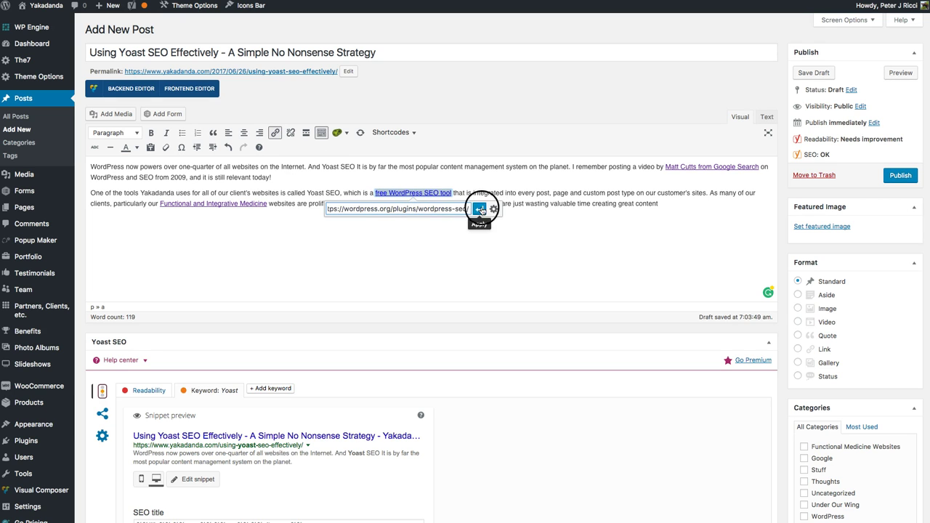
click(493, 208)
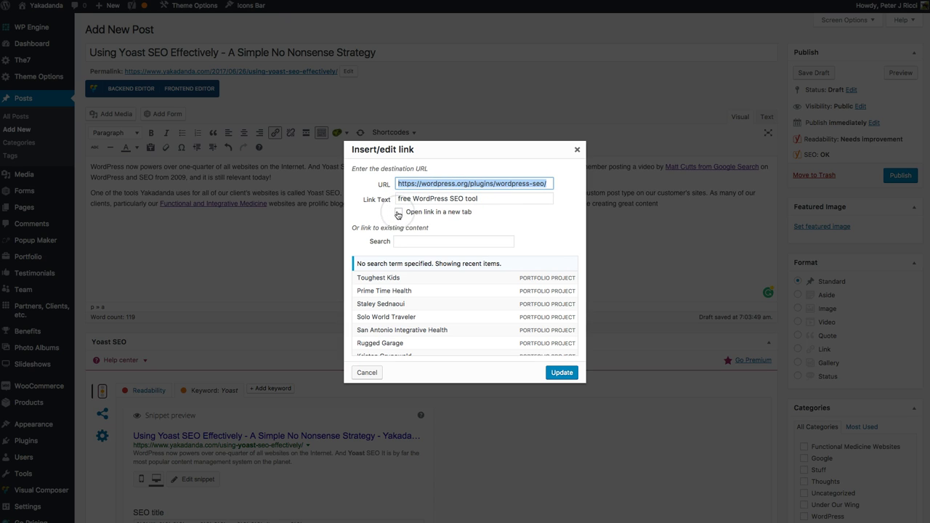
click(398, 213)
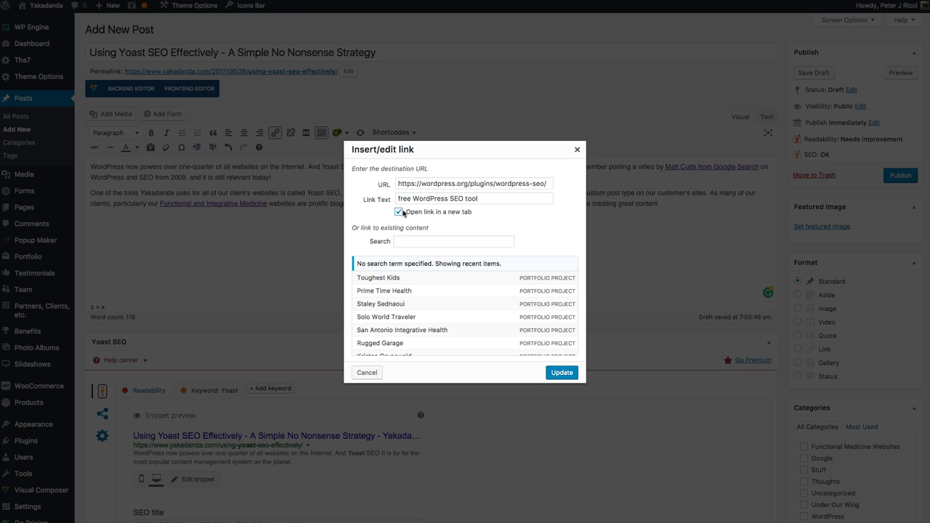
click(554, 373)
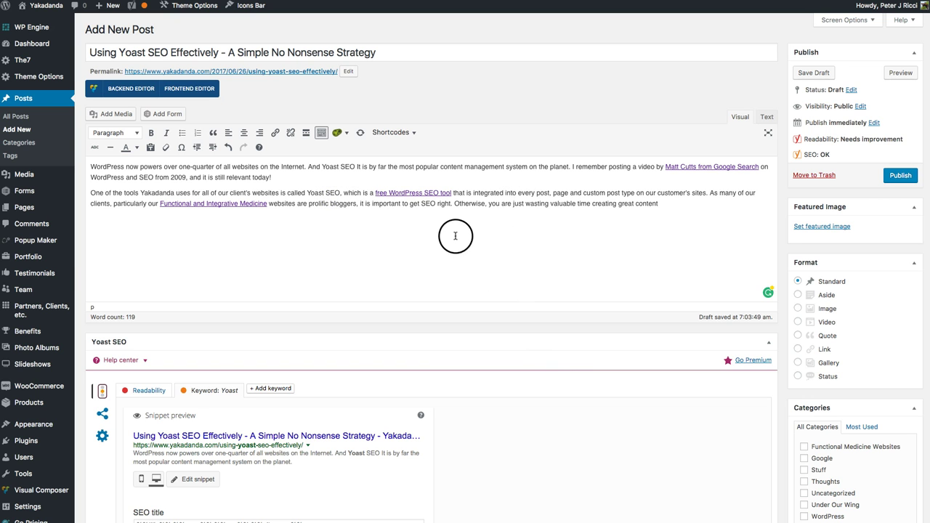
Step: Address the page title width issue by copying the post title, "Using Yoast SEO Effectively - A Simple No Nonsense Strategy", into the snippet's SEO title
scroll(456, 235, down, 10)
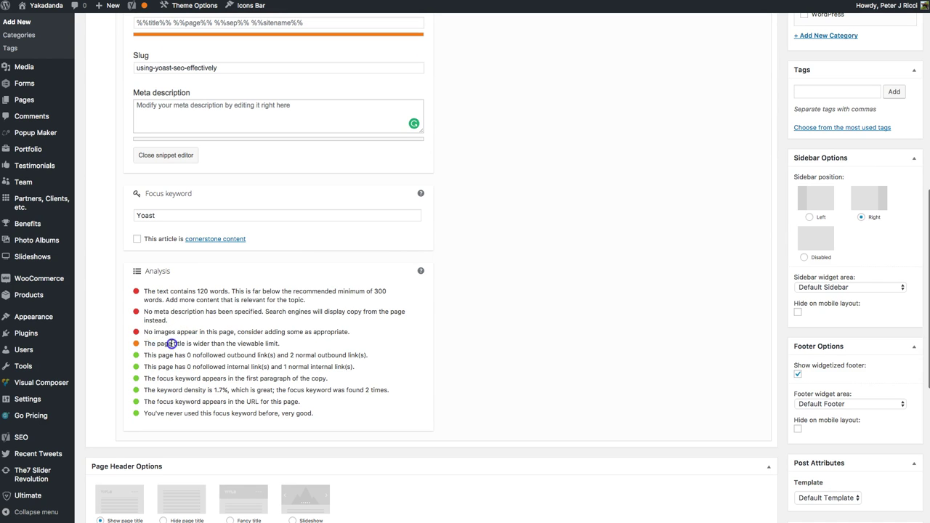
drag(147, 344, 278, 347)
scroll(291, 342, up, 10)
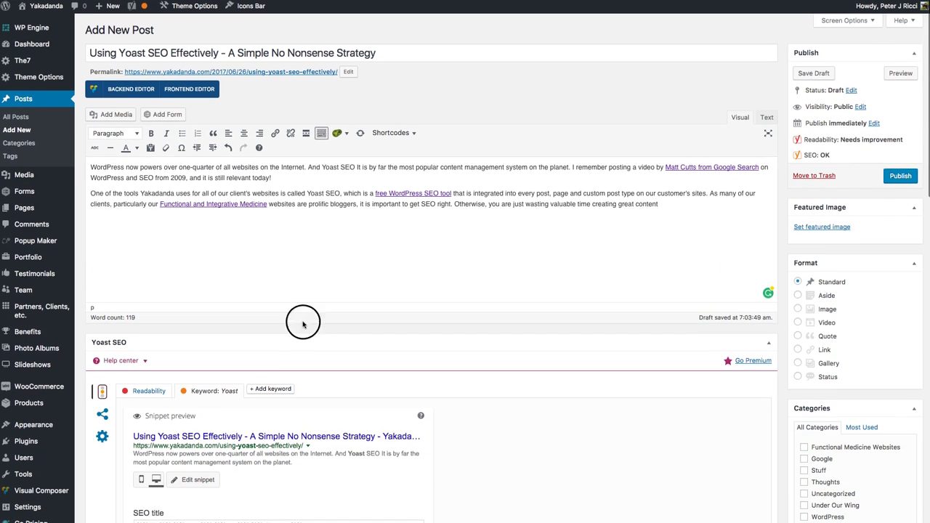
scroll(504, 344, down, 5)
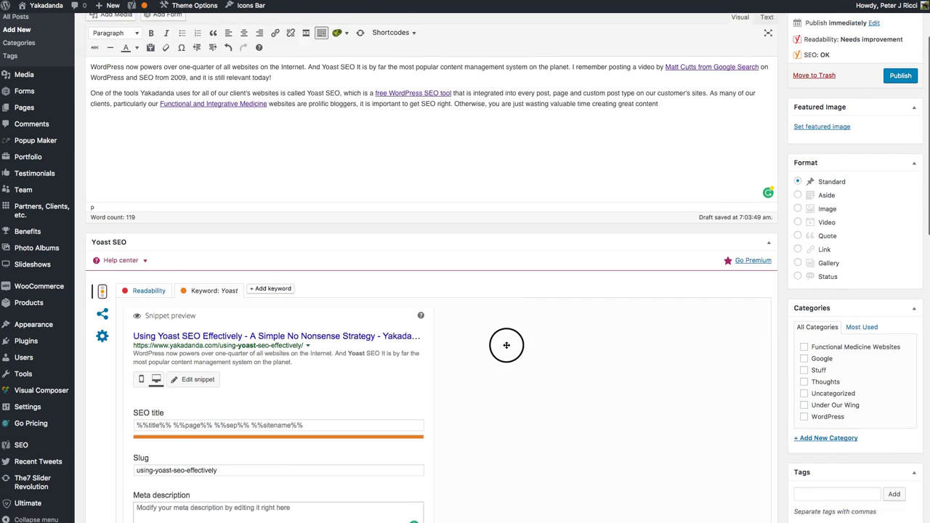
scroll(353, 242, up, 5)
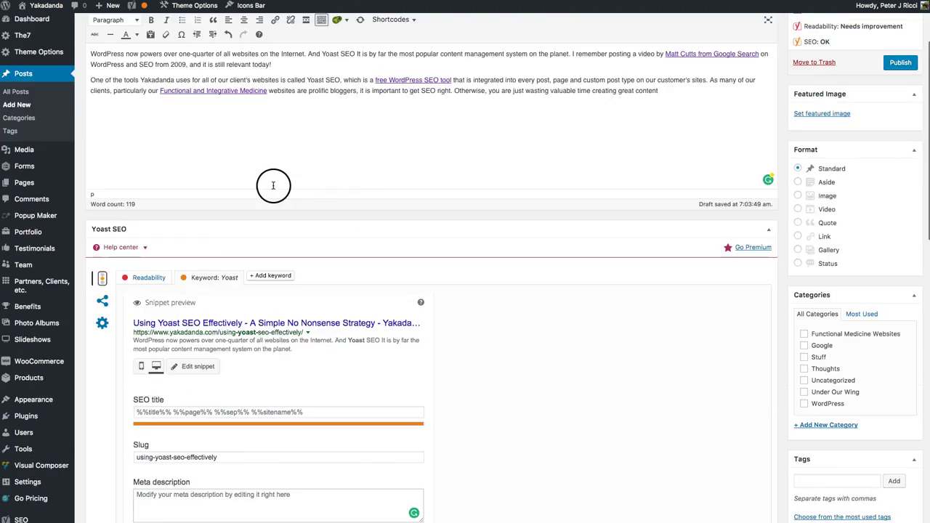
triple_click(215, 52)
key(ctrl+c)
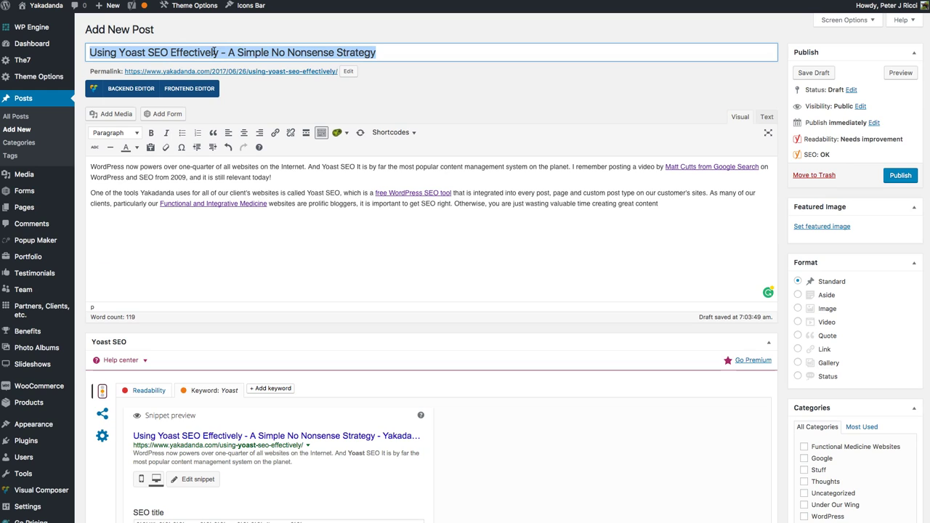
scroll(436, 251, down, 5)
click(222, 355)
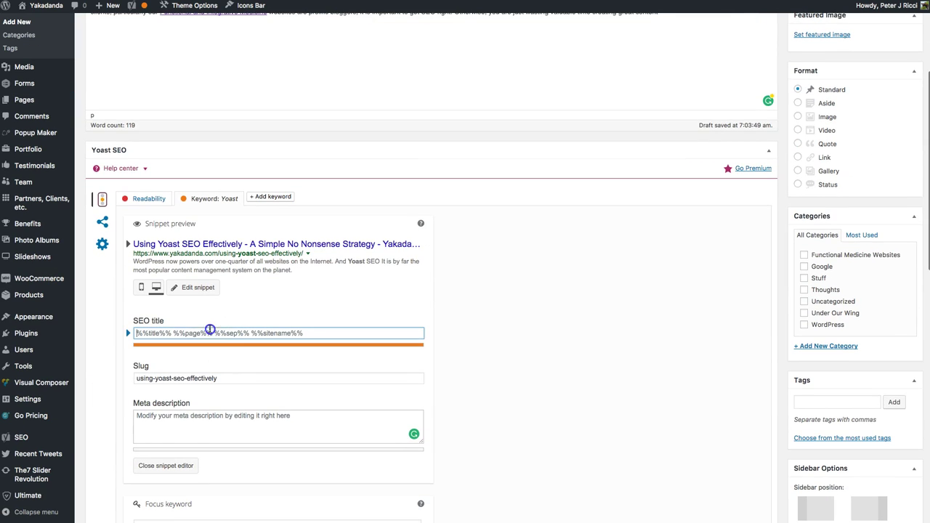
triple_click(210, 331)
key(ctrl+v)
click(498, 336)
scroll(510, 336, down, 6)
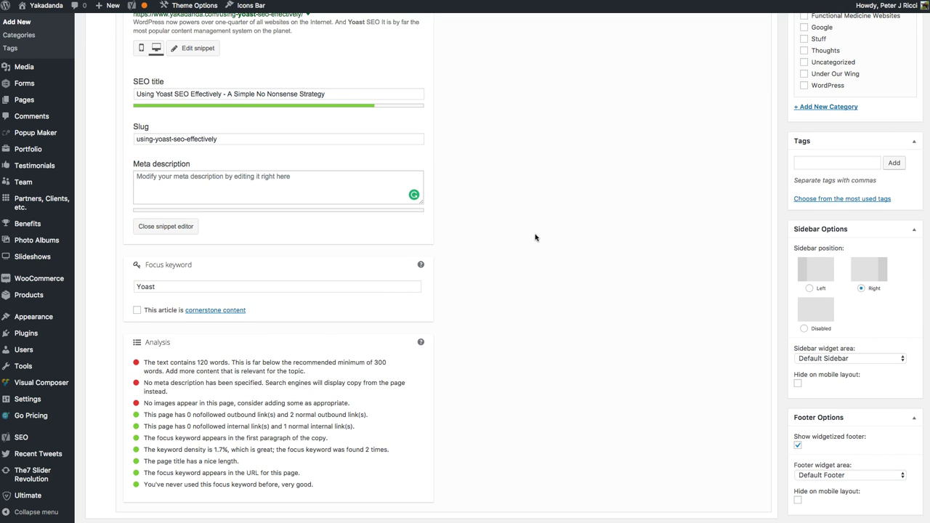
Step: Open the readability analysis and toggle the text marks for long sentences and passive voice
scroll(536, 236, up, 10)
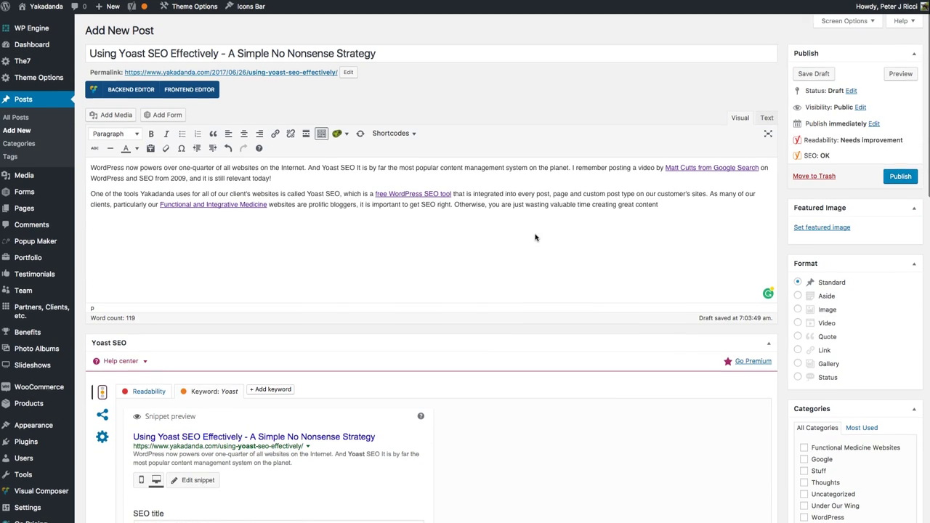
click(480, 121)
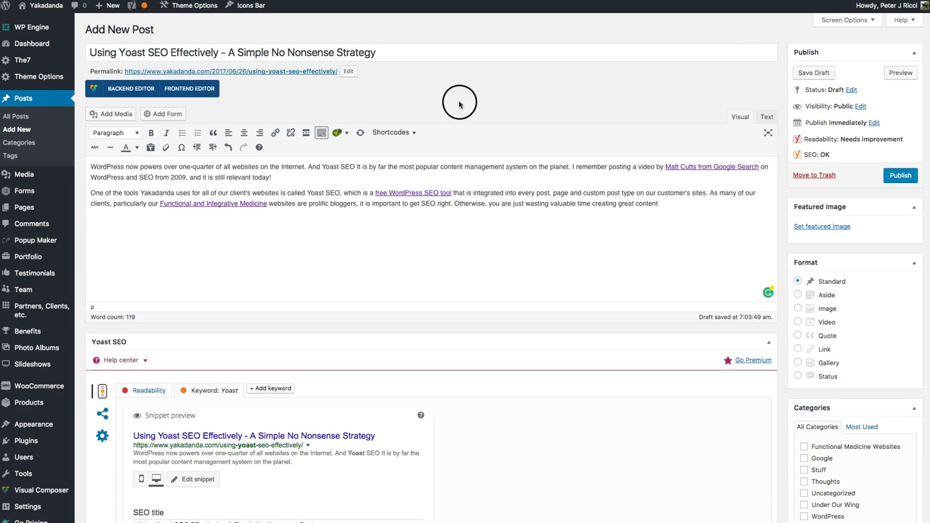
scroll(393, 225, down, 5)
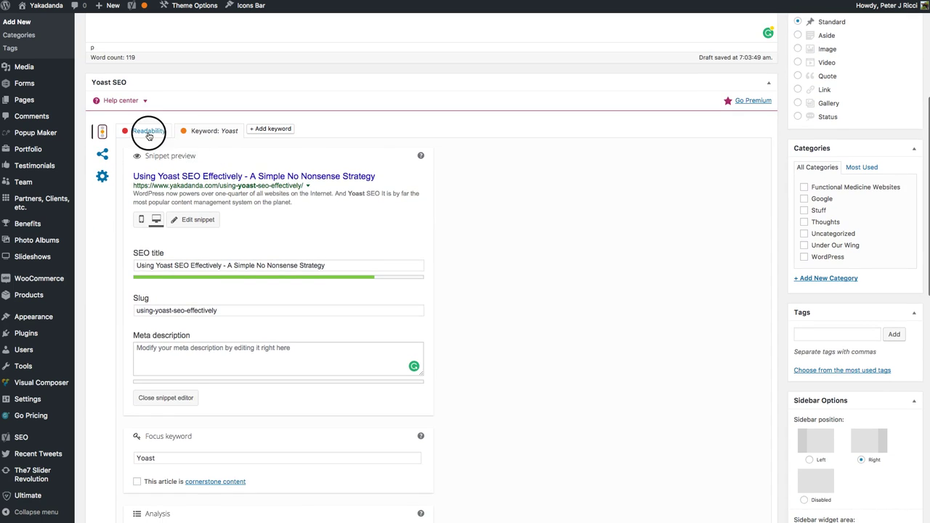
click(147, 138)
scroll(494, 234, up, 2)
scroll(495, 234, up, 1)
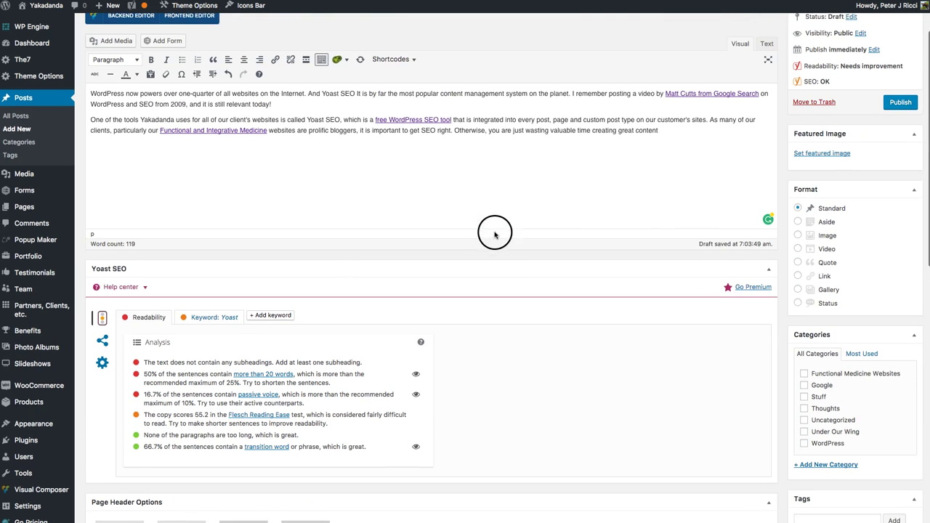
click(417, 378)
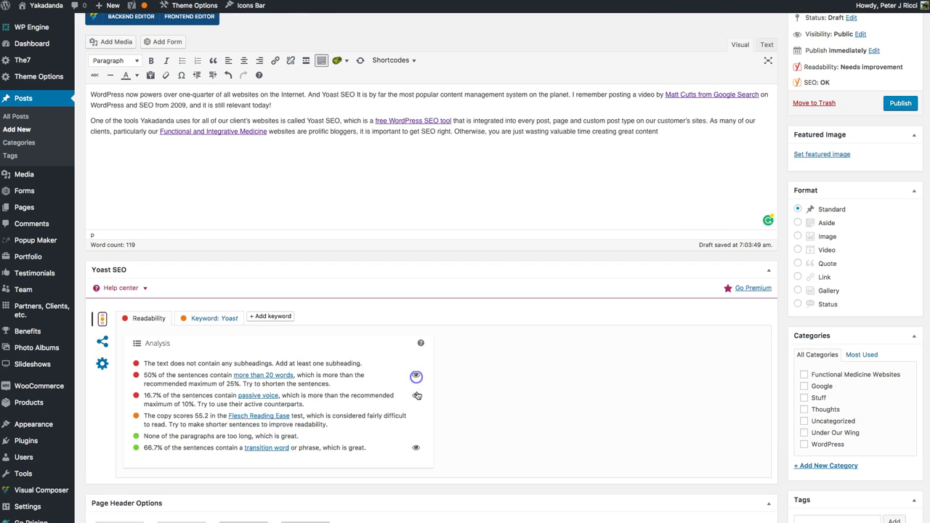
click(416, 396)
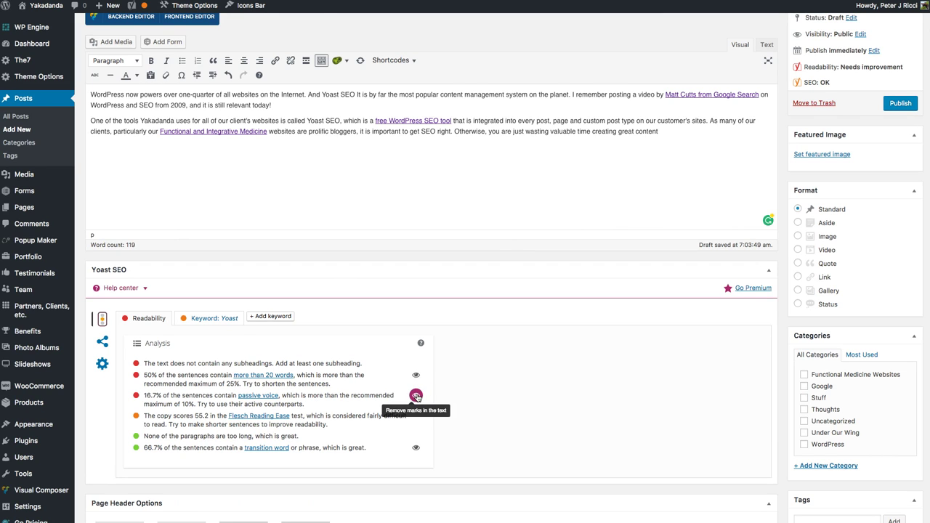
click(415, 396)
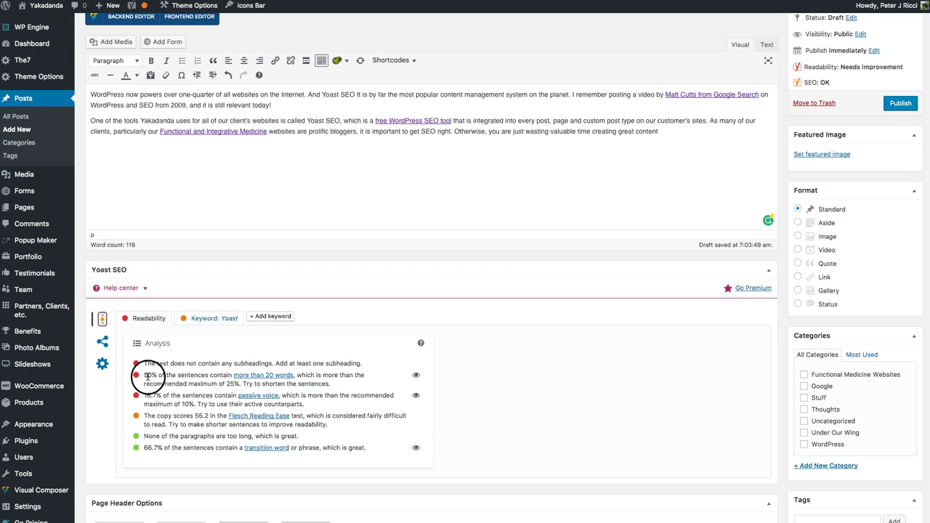
Step: Examine the readability feedback on sentence length and look over the remaining post options, including the categories
drag(143, 375, 315, 383)
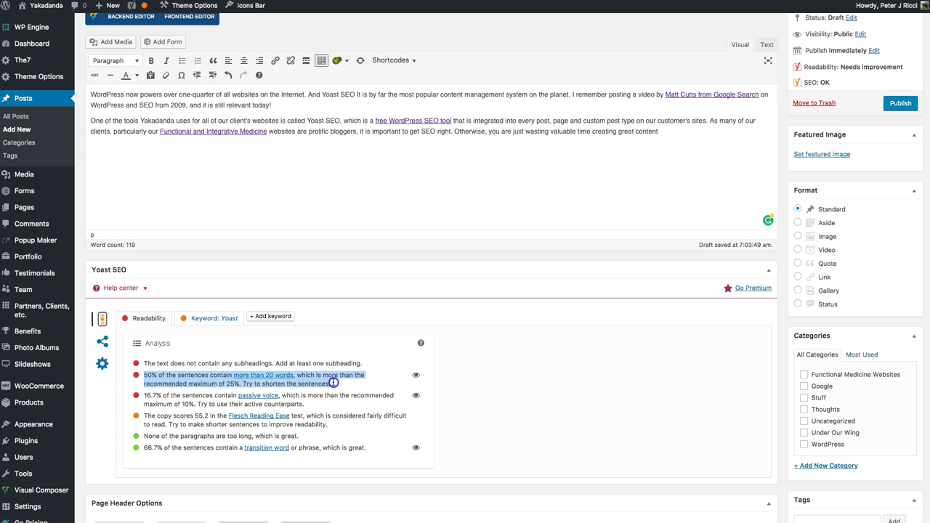
click(335, 384)
scroll(504, 357, up, 3)
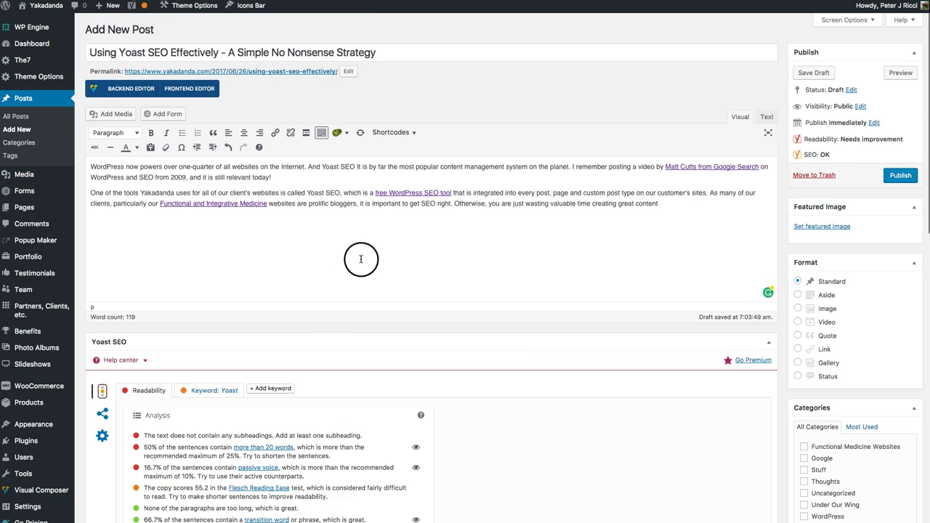
scroll(363, 259, down, 2)
scroll(361, 262, down, 3)
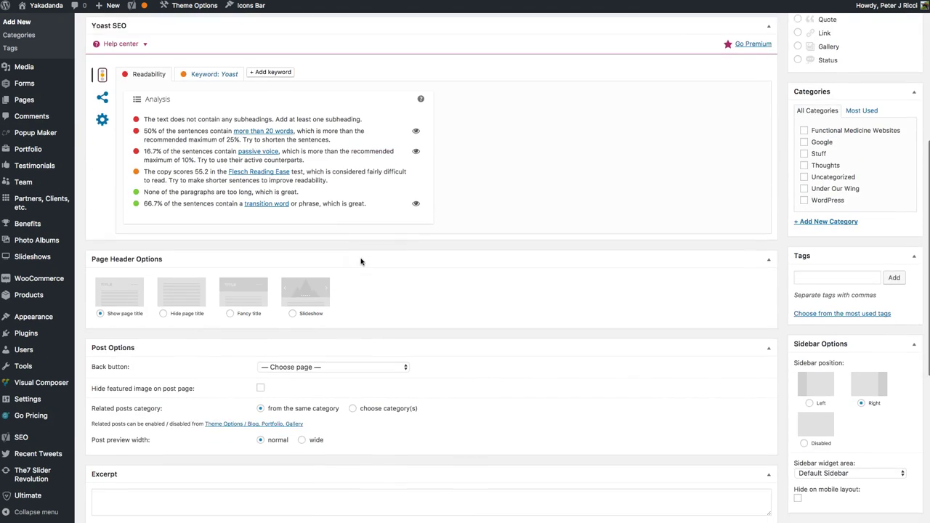
scroll(361, 262, down, 5)
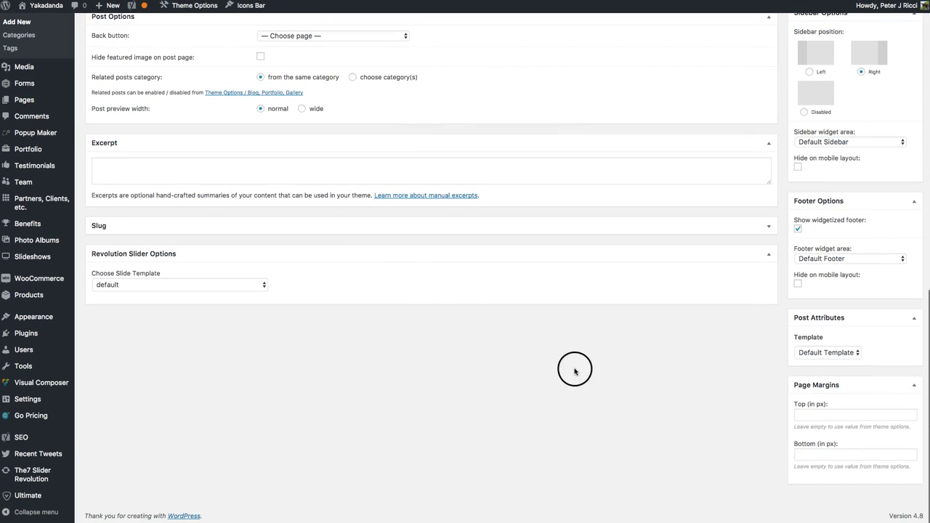
scroll(654, 149, up, 4)
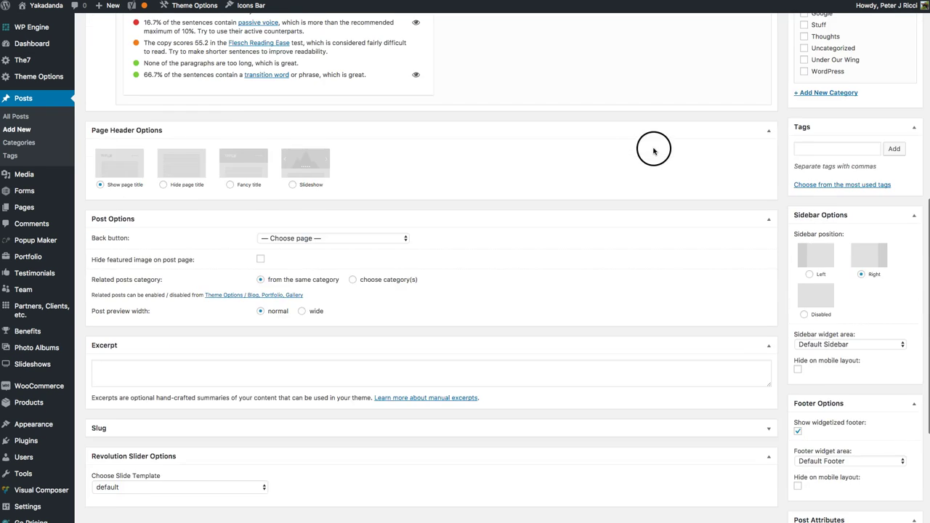
scroll(790, 180, up, 3)
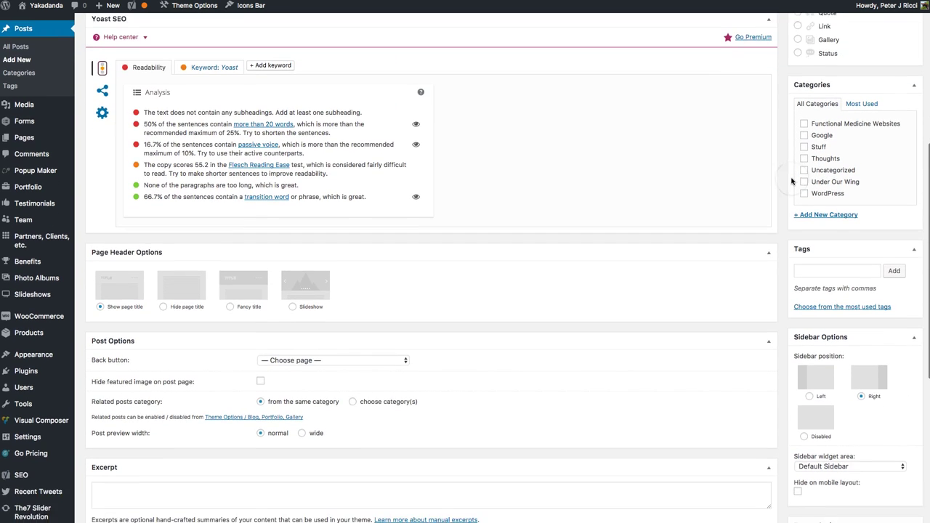
scroll(792, 180, up, 1)
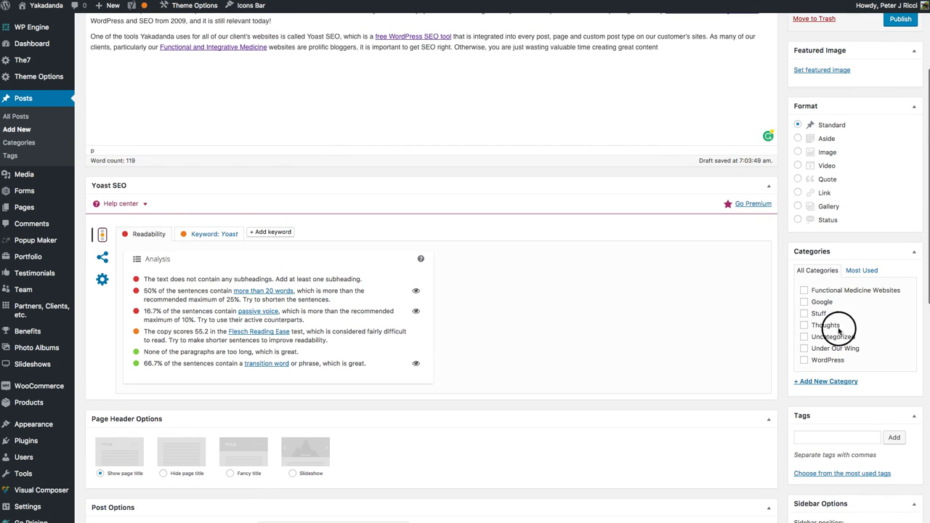
Step: Add a period to the end of the Twitter Cards, Facebook Open Graph, XML Sitemaps and Google Search Console bullets
scroll(748, 309, up, 3)
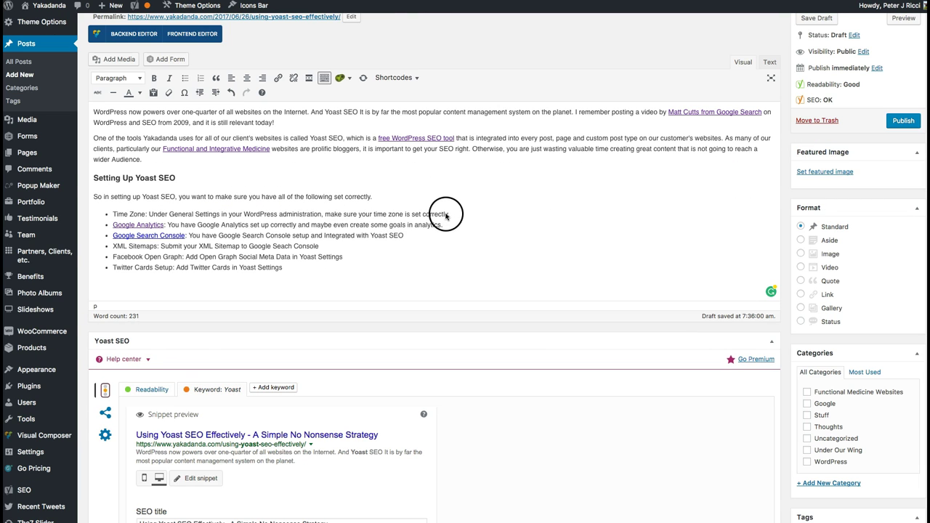
scroll(445, 215, up, 2)
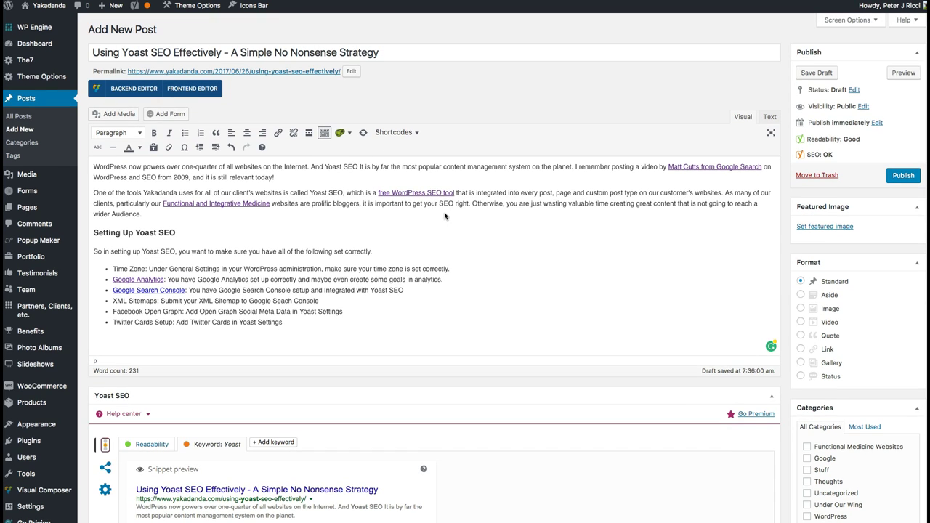
click(289, 325)
text(.)
click(349, 313)
click(370, 298)
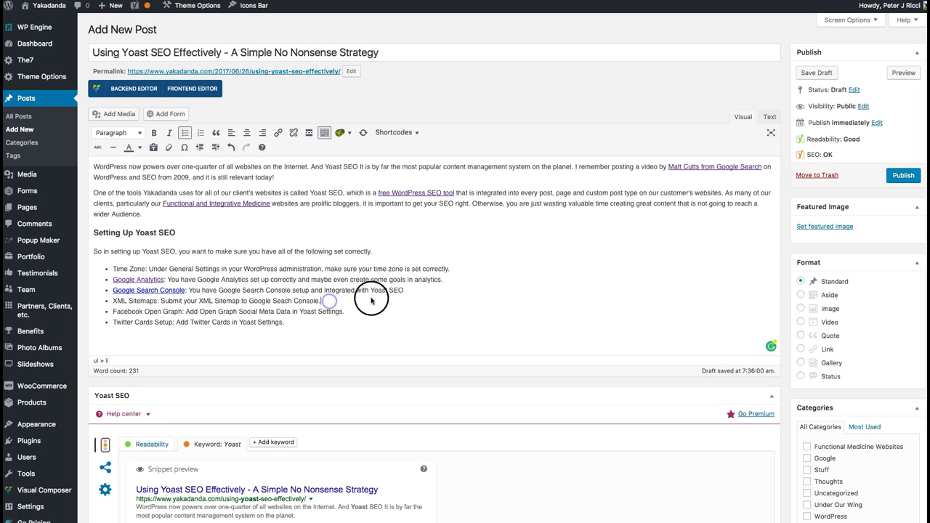
text(.)
click(405, 292)
text(.)
click(449, 280)
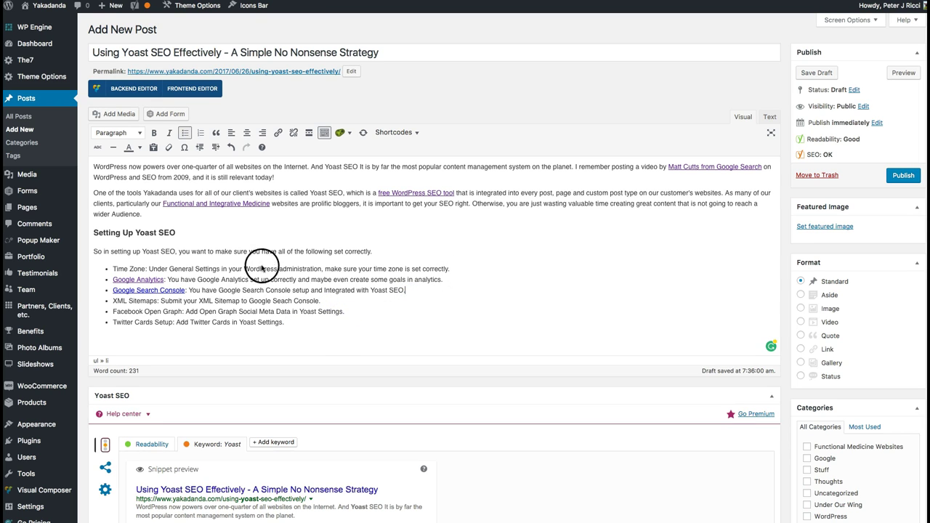
scroll(254, 218, down, 1)
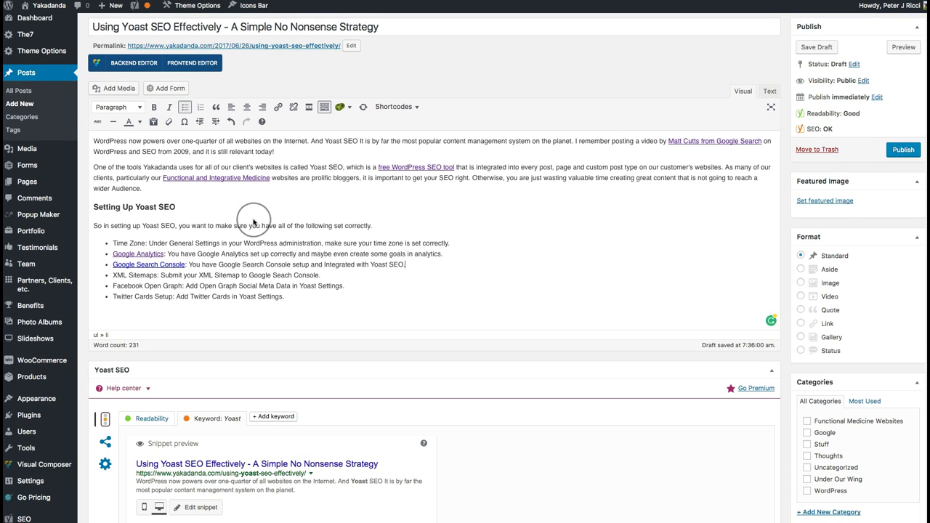
scroll(254, 222, down, 3)
scroll(254, 222, up, 4)
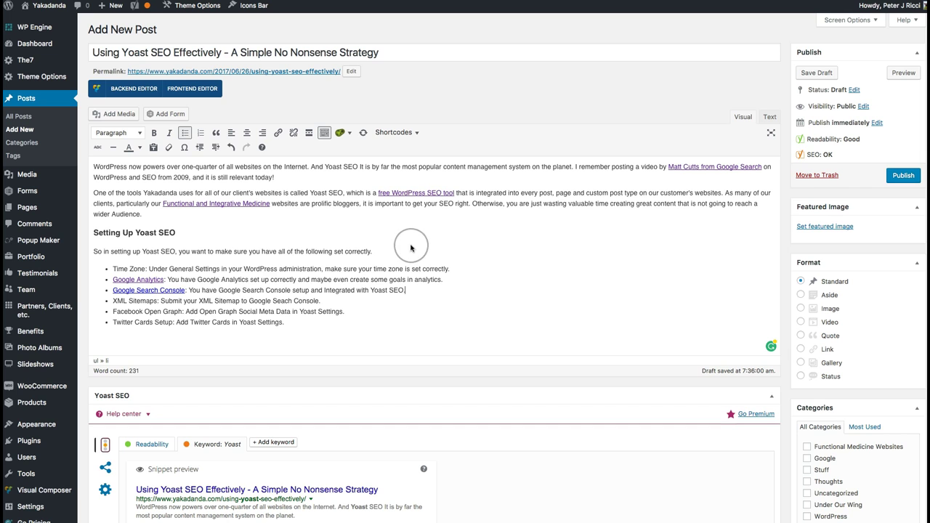
scroll(407, 252, down, 4)
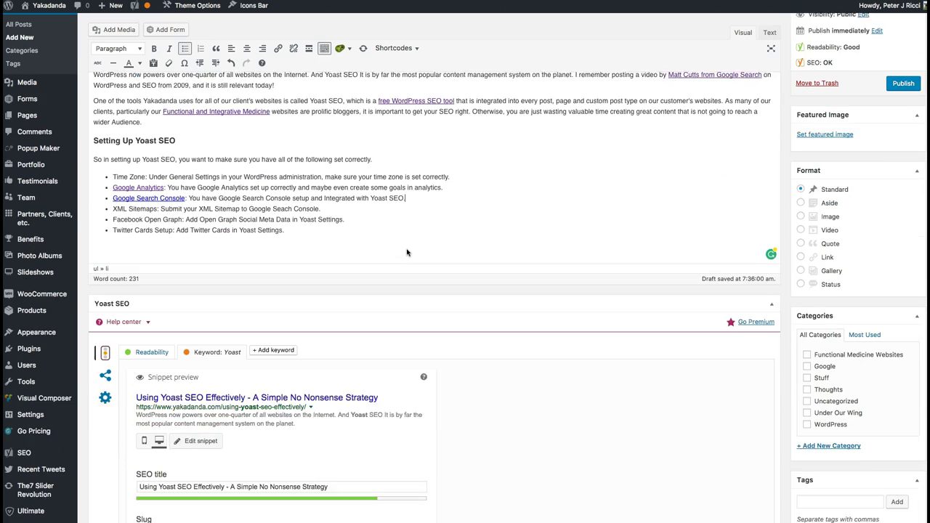
scroll(407, 252, up, 4)
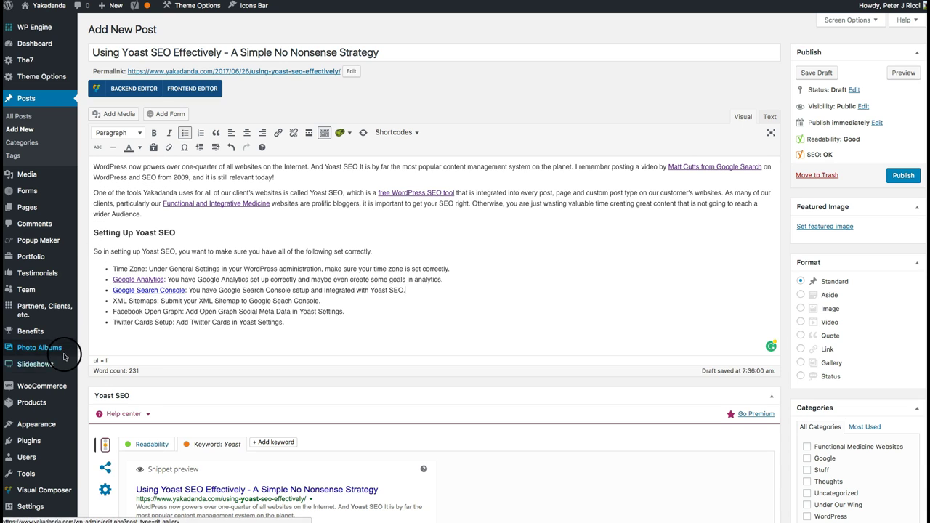
Step: Follow the Google Search Console link in the post's bullet list and look through the list of website properties
scroll(45, 428, down, 2)
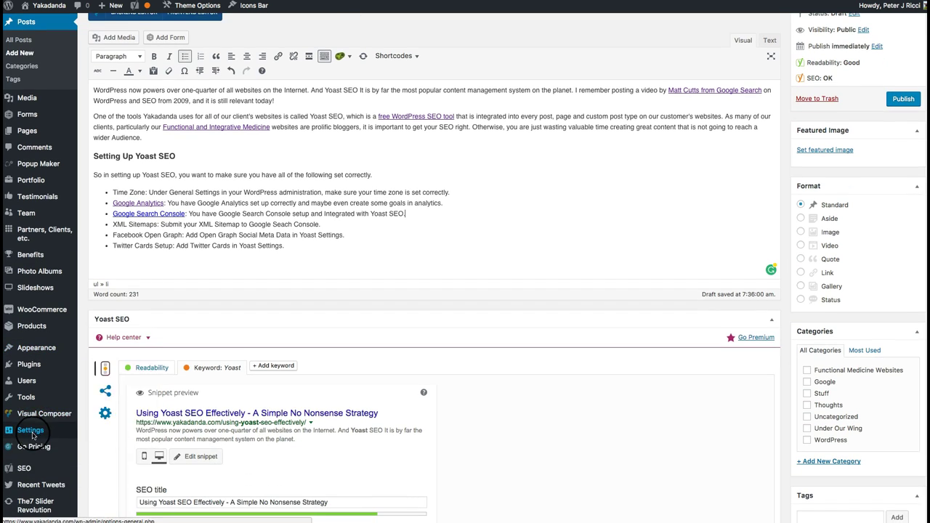
mouse_move(29, 430)
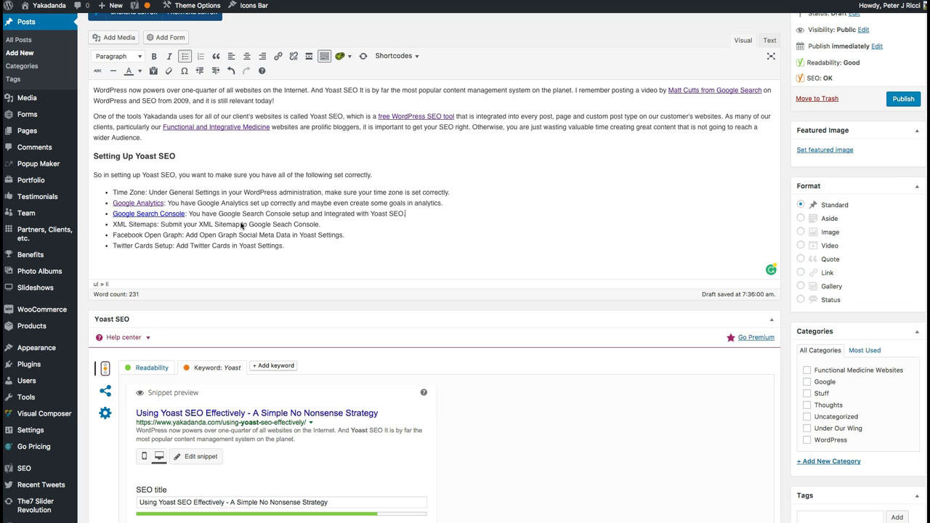
click(258, 218)
right_click(555, 522)
key(Escape)
click(447, 248)
click(153, 216)
click(162, 228)
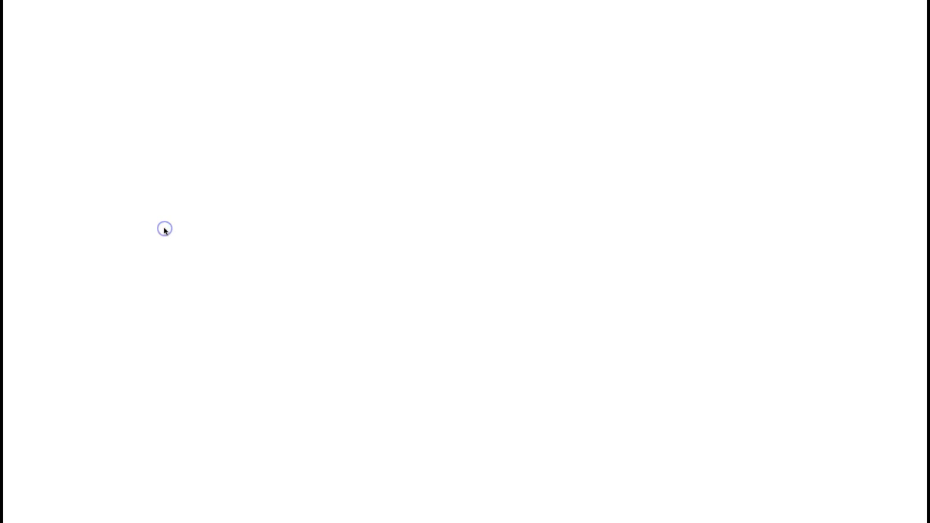
scroll(231, 191, down, 20)
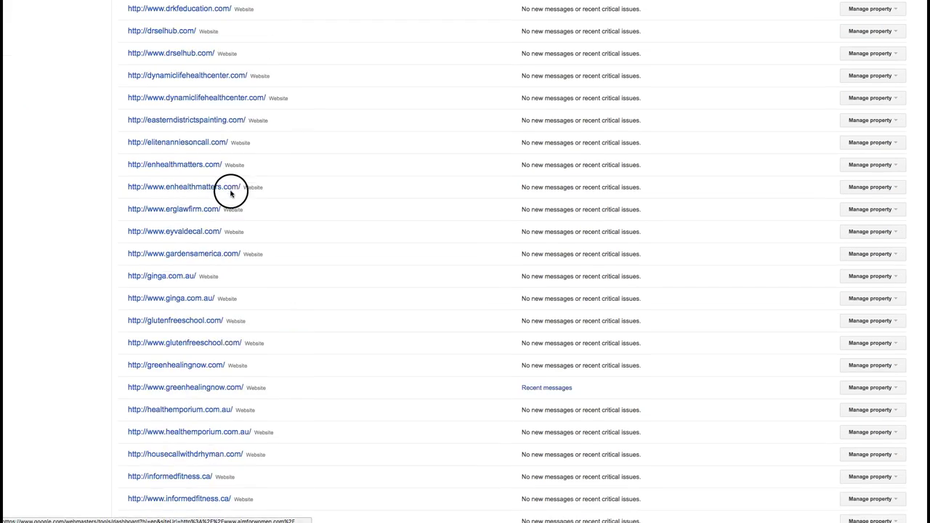
scroll(230, 191, up, 20)
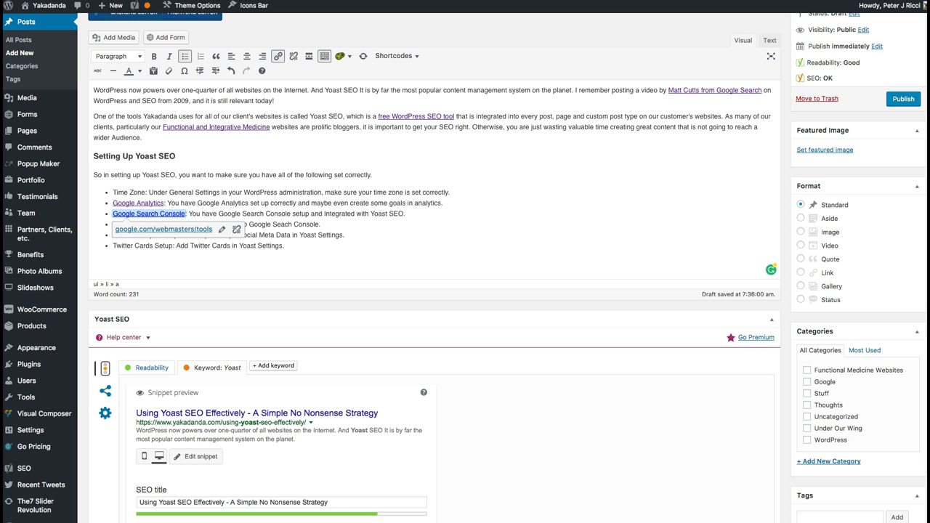
Step: Return to the draft post and review the XML Sitemaps, Facebook Open Graph and Twitter Cards bullets
click(469, 38)
click(436, 128)
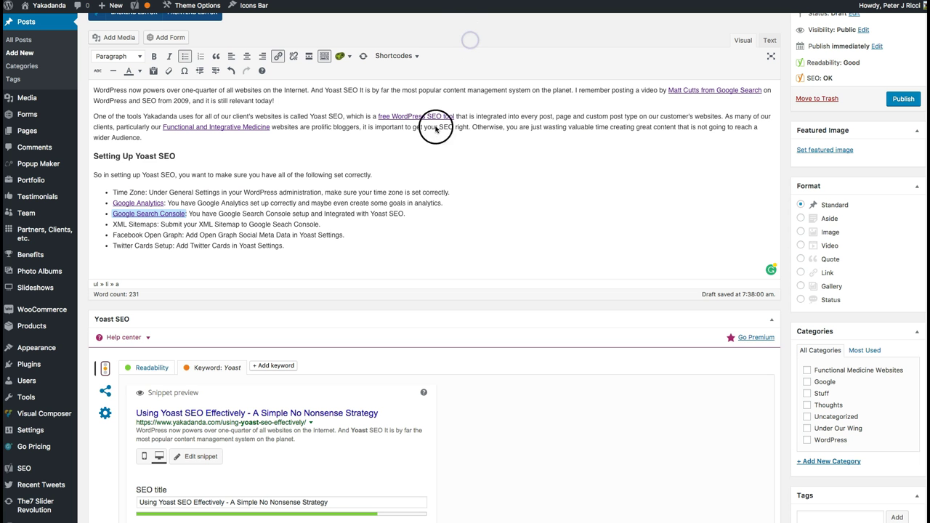
click(200, 228)
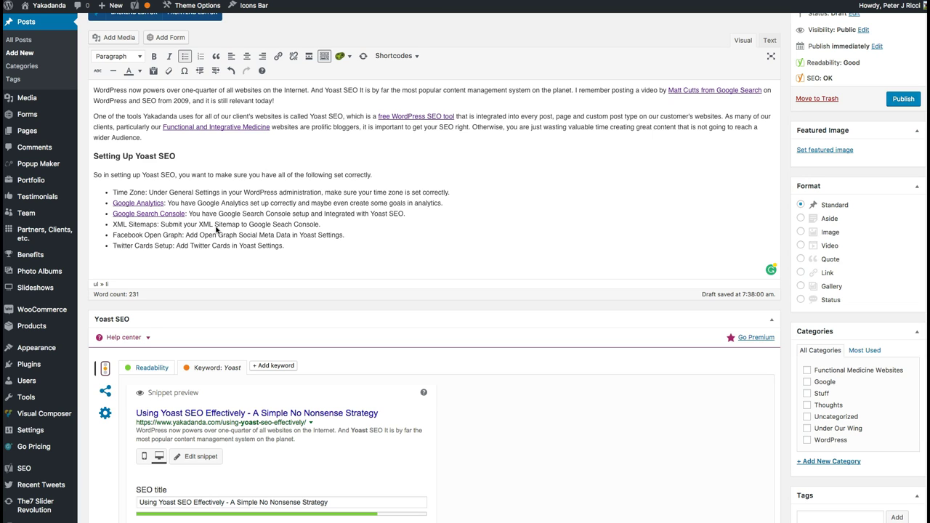
click(197, 226)
click(131, 234)
drag(123, 245, 280, 246)
click(292, 245)
scroll(333, 243, down, 2)
scroll(327, 239, up, 4)
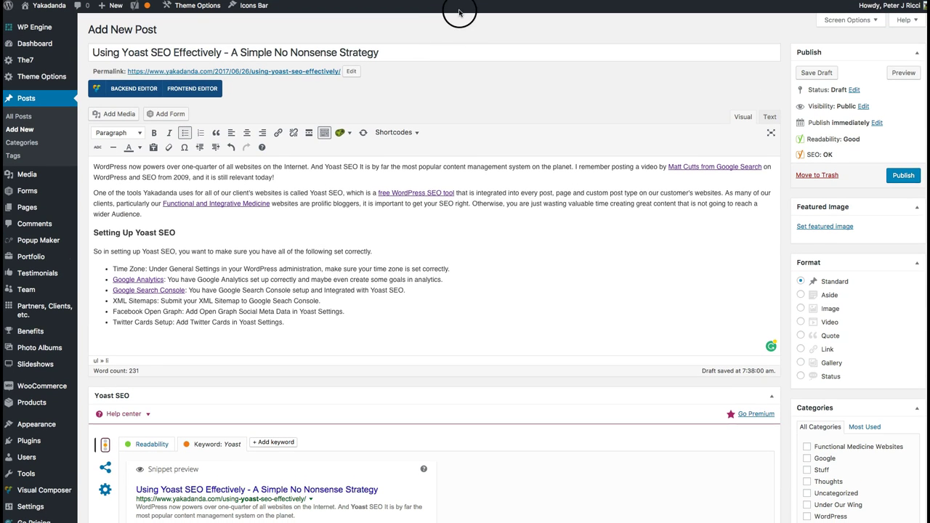
Step: Open the Yoast SEO dashboard and look over its General, Features, Company info, Webmaster tools and Security settings
click(135, 5)
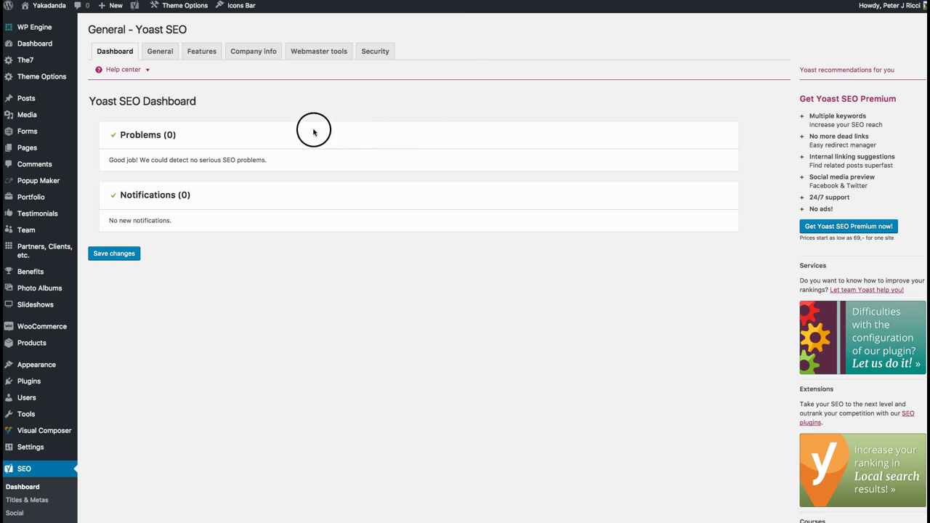
click(161, 50)
click(199, 52)
click(254, 51)
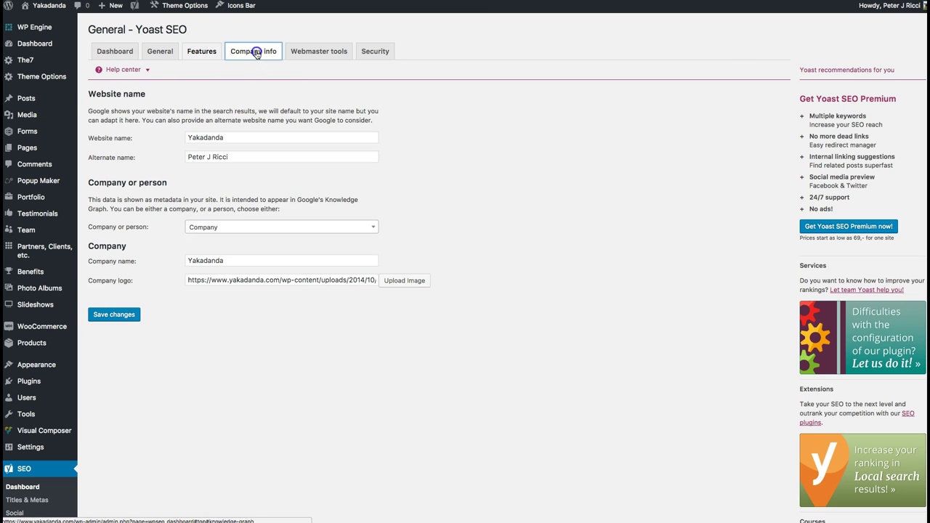
click(320, 54)
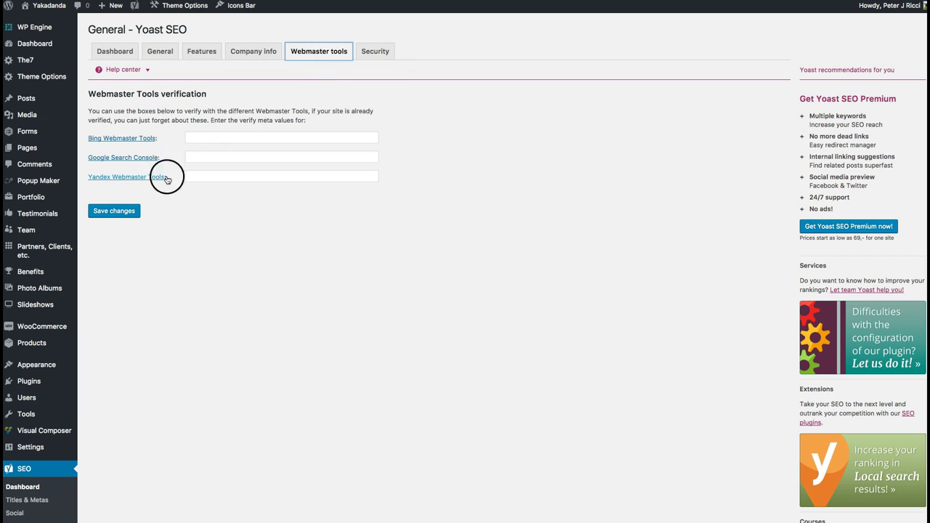
click(366, 56)
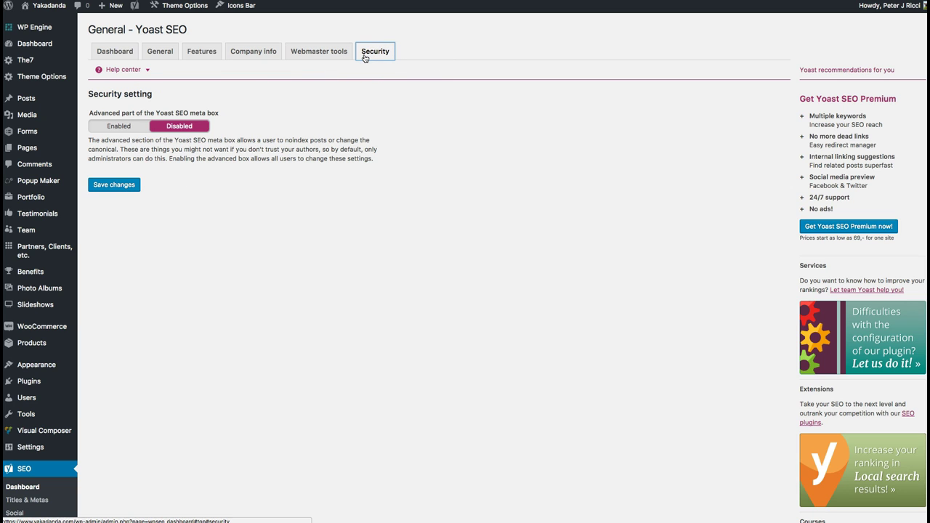
click(118, 52)
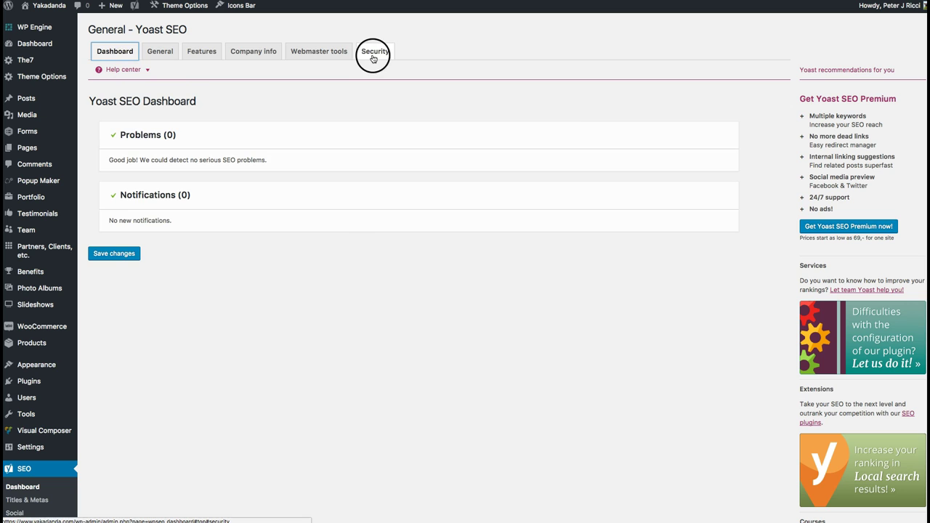
click(373, 57)
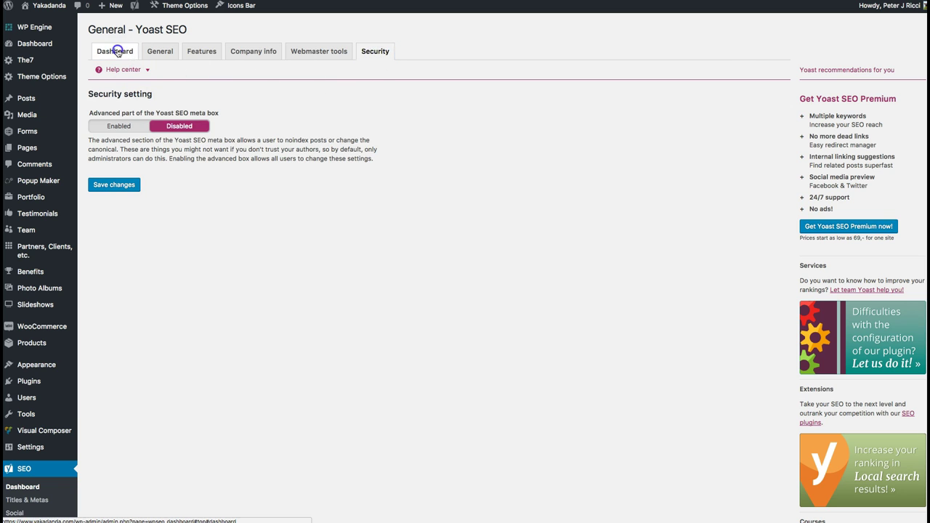
click(118, 52)
scroll(457, 105, down, 5)
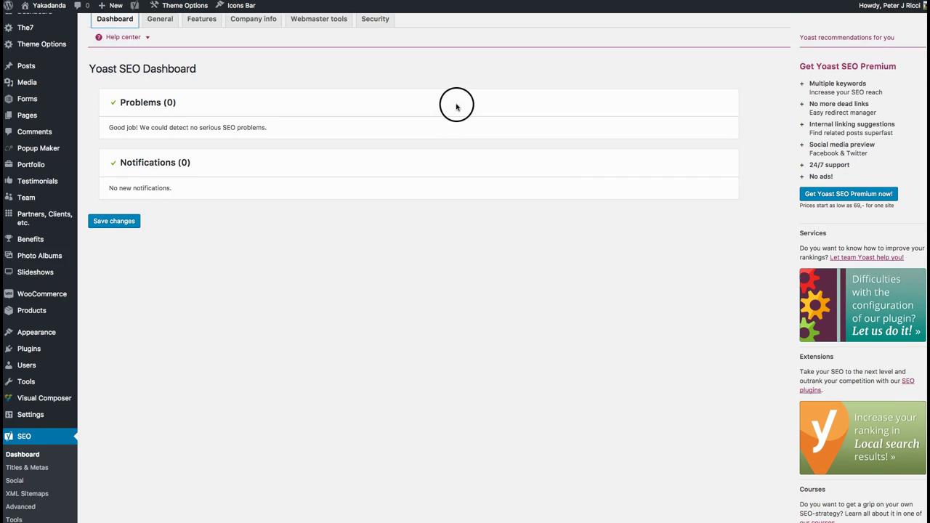
scroll(452, 98, up, 5)
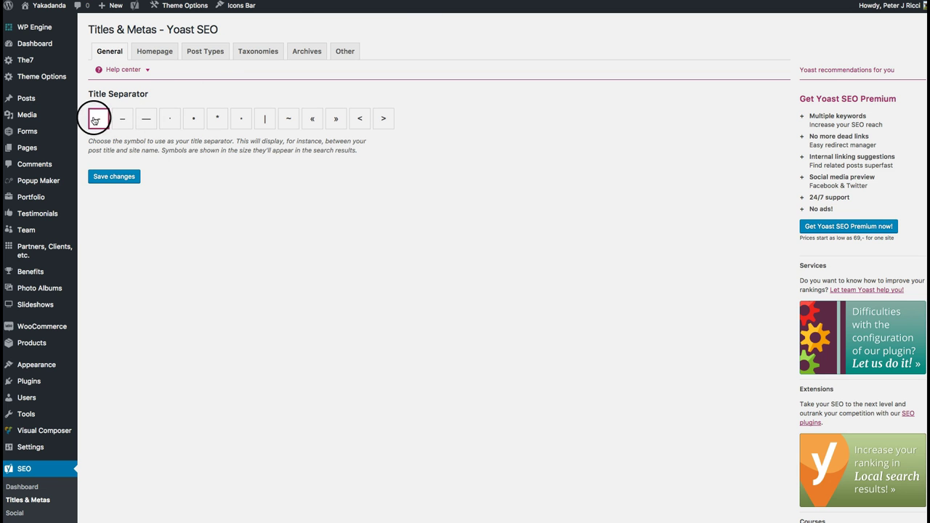
Step: Skim the Titles & Metas settings for Homepage, Post Types, Taxonomies, Archives and Other, and return to the title separator choices
click(143, 54)
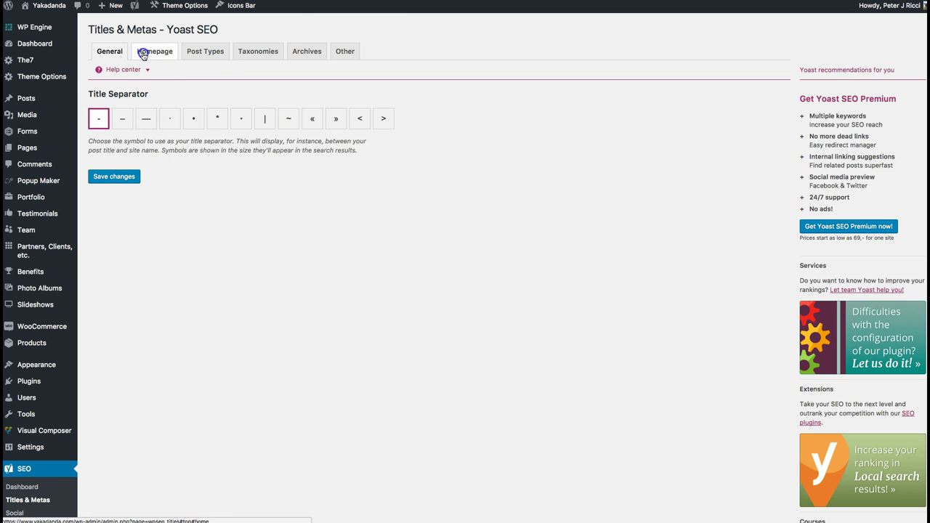
click(195, 51)
click(247, 53)
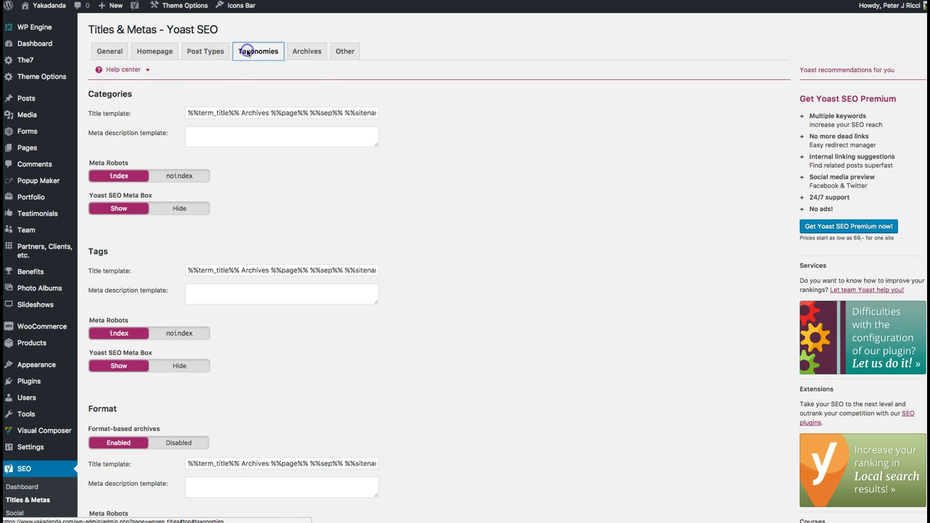
click(307, 51)
click(341, 52)
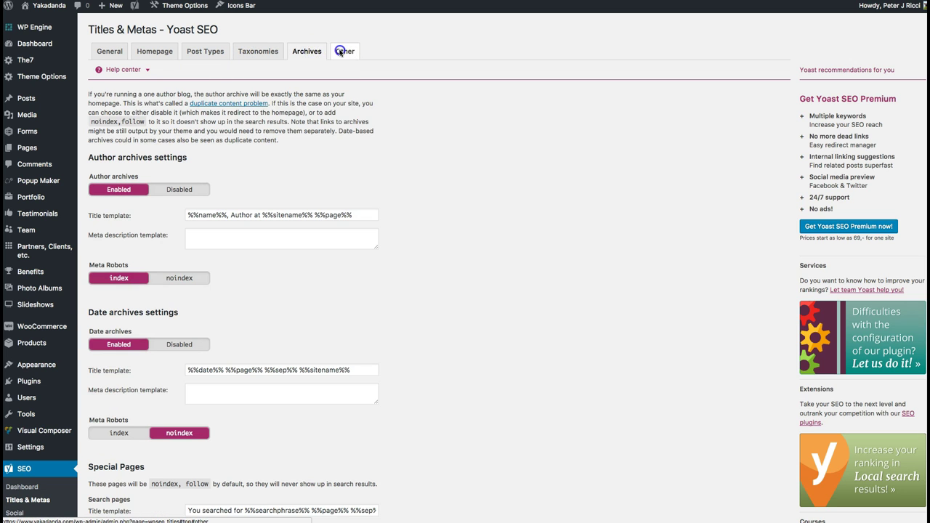
click(106, 52)
Step: Examine the title templates, meta robots and meta box settings for each post type in Titles & Metas
click(193, 54)
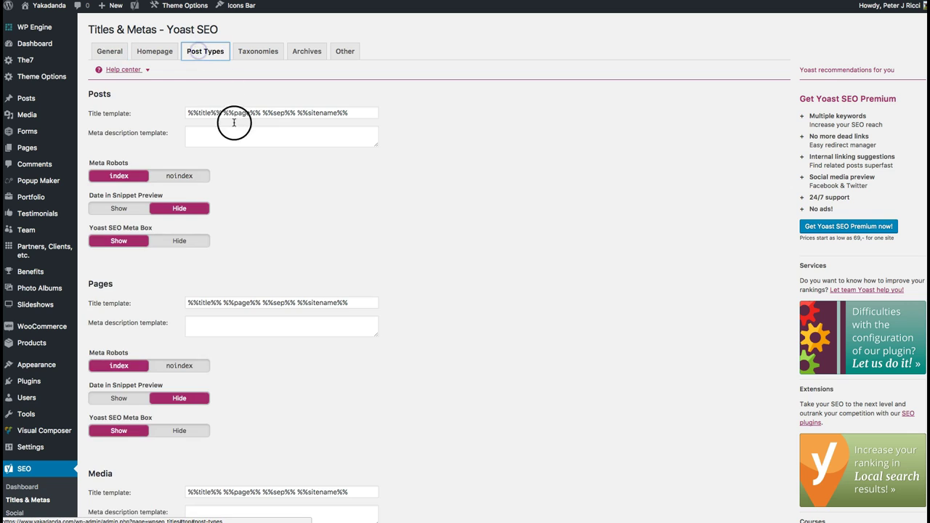
scroll(345, 276, down, 8)
scroll(347, 278, down, 8)
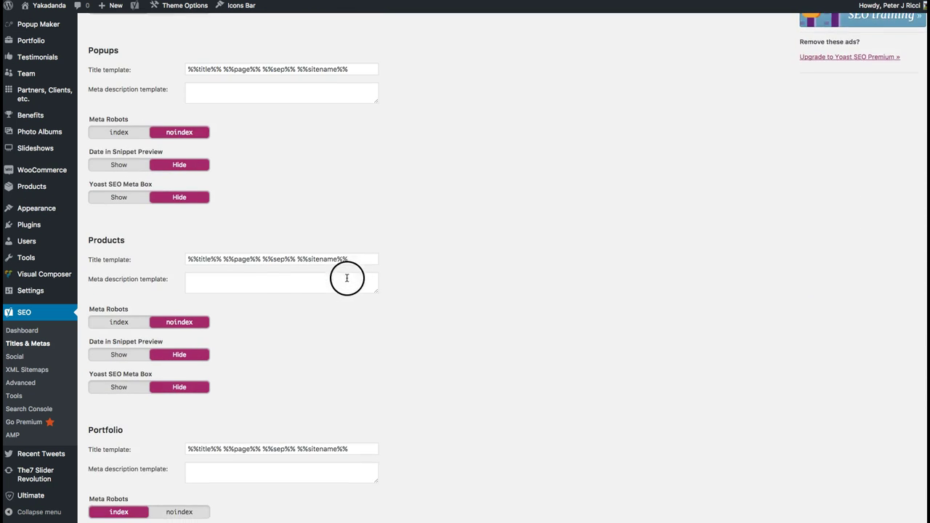
scroll(104, 67, up, 1)
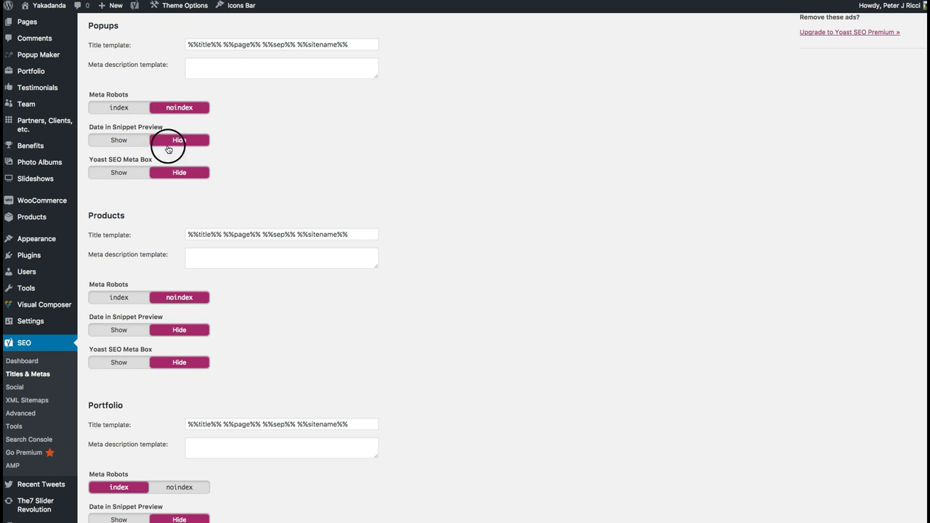
scroll(166, 371, down, 5)
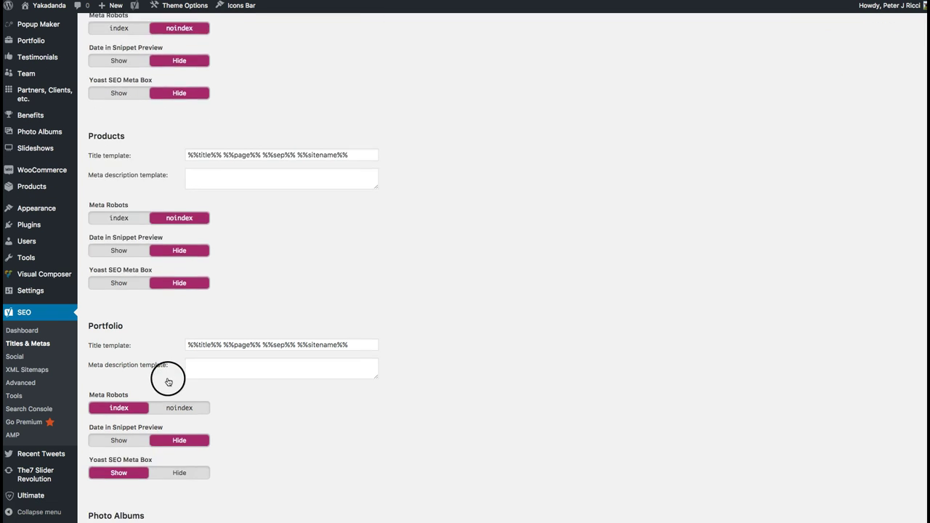
scroll(168, 384, down, 11)
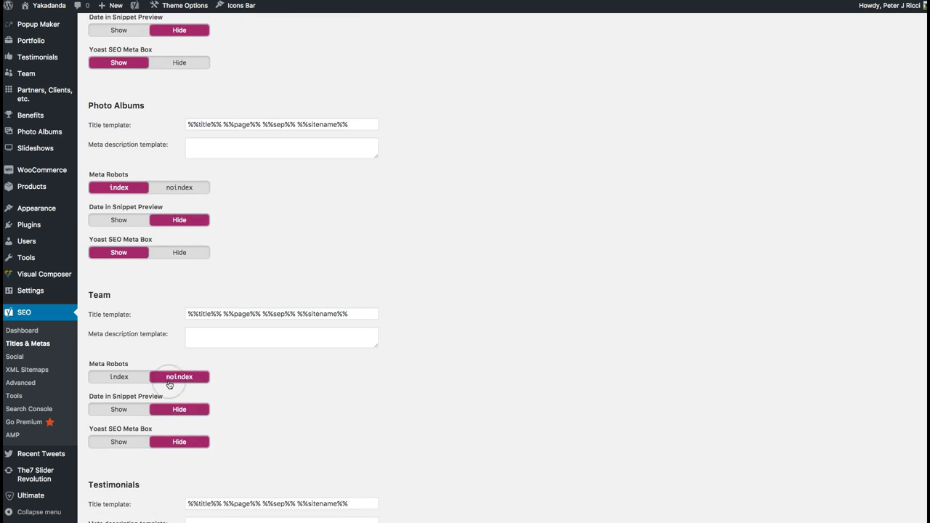
scroll(210, 341, down, 10)
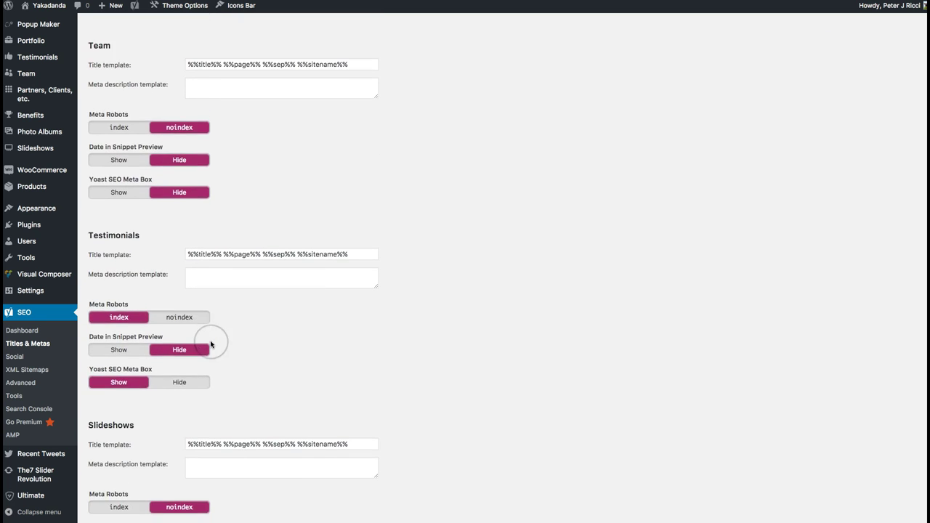
scroll(210, 344, up, 20)
scroll(210, 344, up, 20)
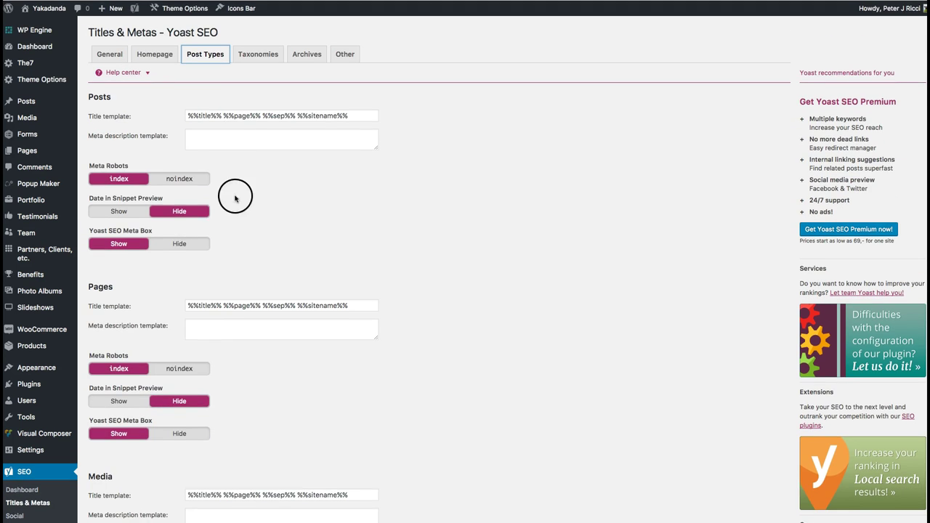
Step: Examine the index and meta box settings for each taxonomy, from Categories and Tags down to Logo Categories
click(248, 54)
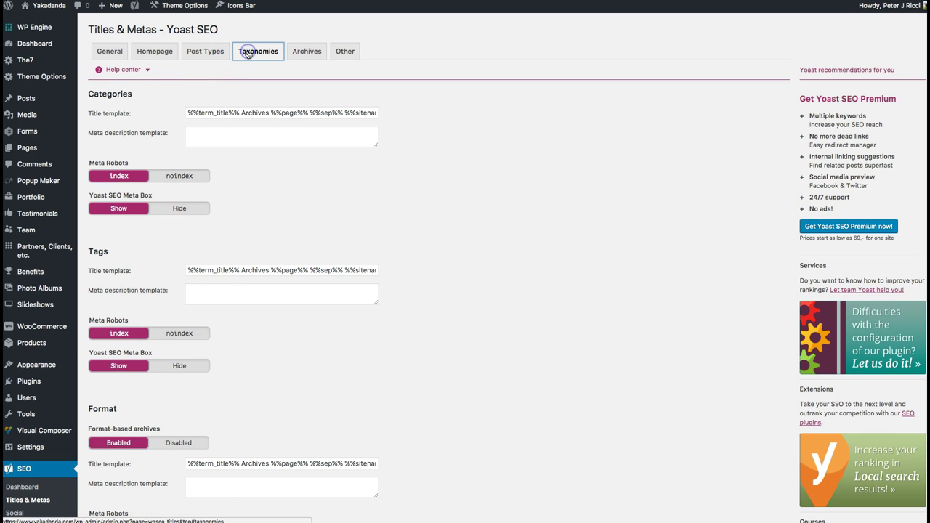
scroll(276, 211, down, 20)
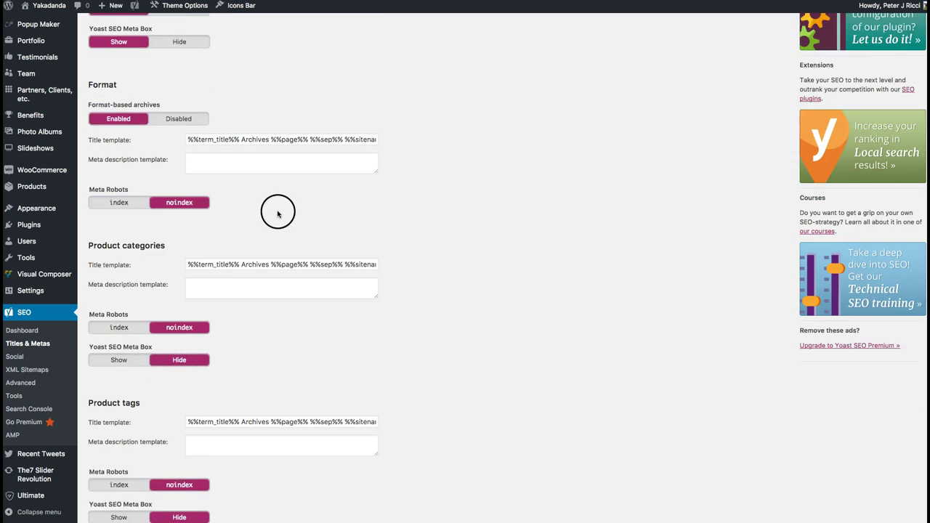
scroll(278, 213, up, 20)
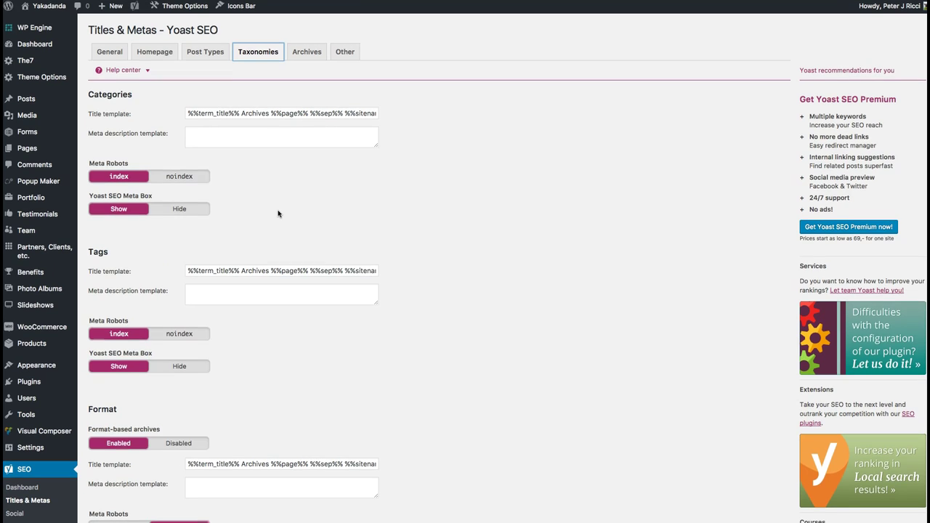
scroll(278, 213, down, 20)
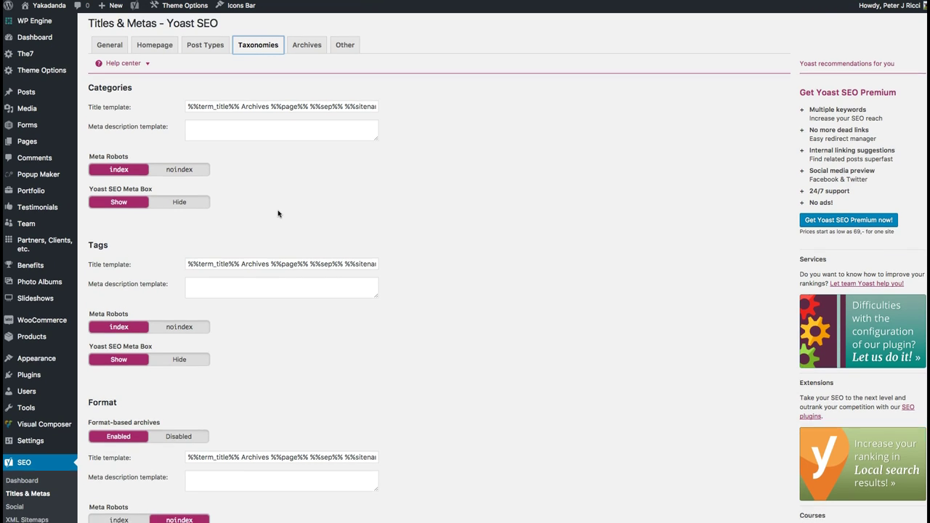
scroll(278, 213, down, 1)
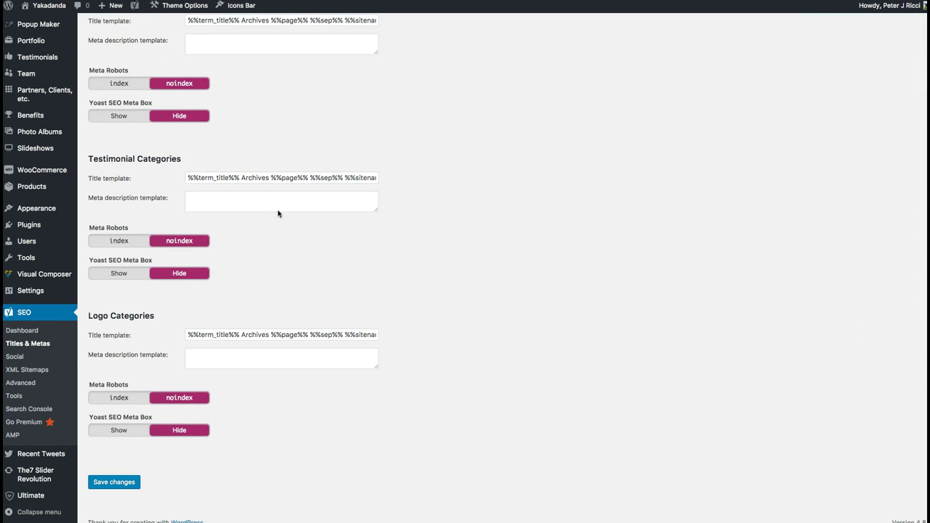
scroll(278, 212, up, 20)
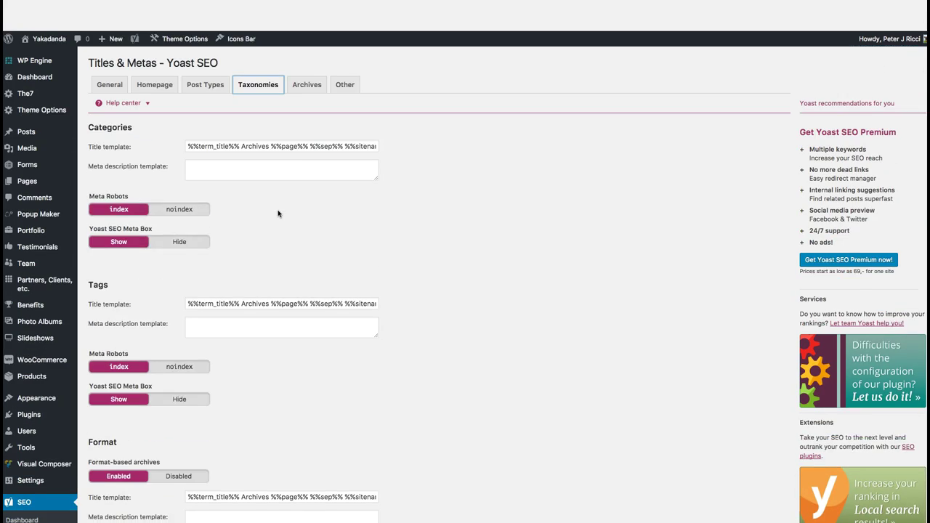
Step: Review the author and date archives settings and the sitewide meta settings, and return to the title separator options
click(305, 53)
scroll(251, 172, down, 5)
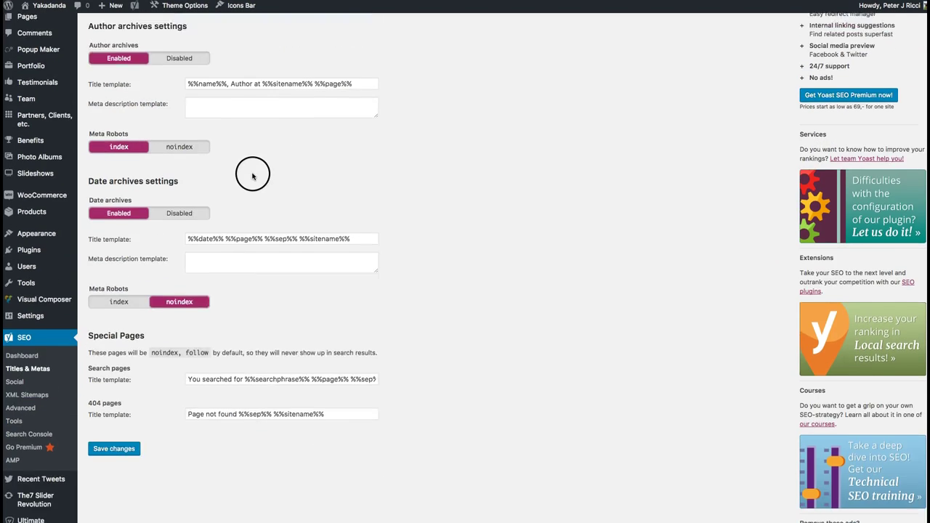
scroll(253, 172, up, 6)
click(344, 50)
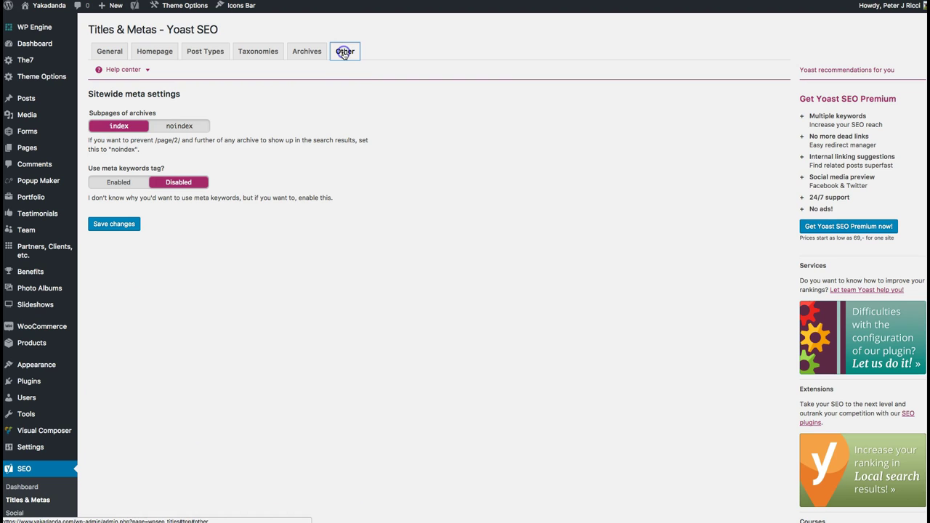
click(110, 50)
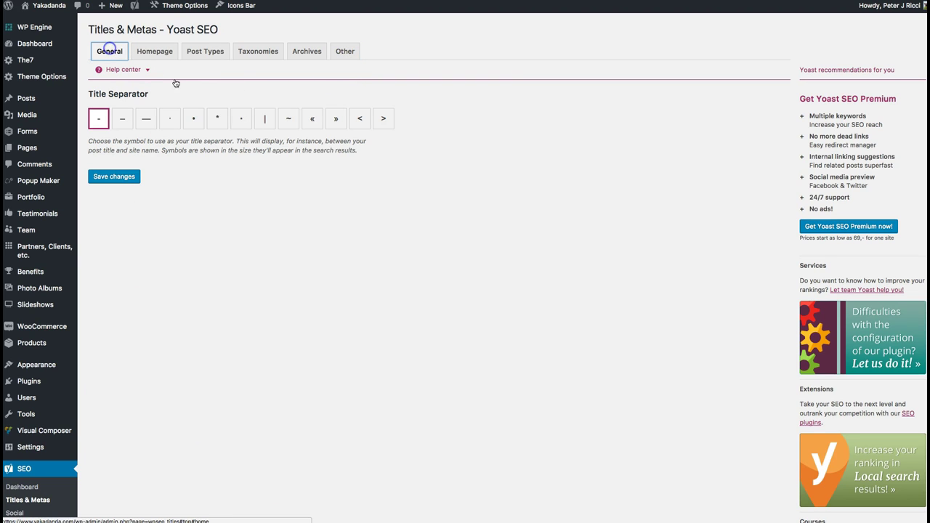
Step: Review the Social settings, covering the social profile accounts, the Facebook Open Graph options and the Facebook App ID
scroll(384, 211, down, 5)
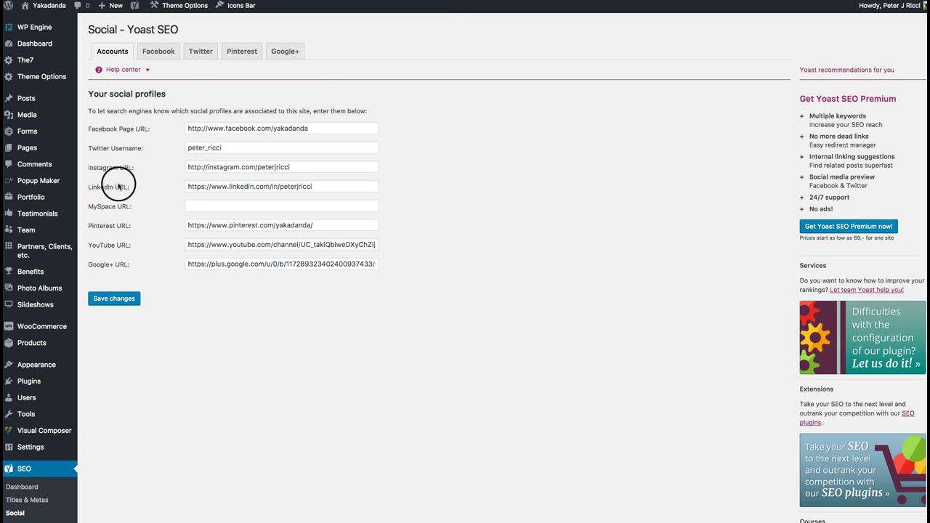
drag(118, 187, 122, 207)
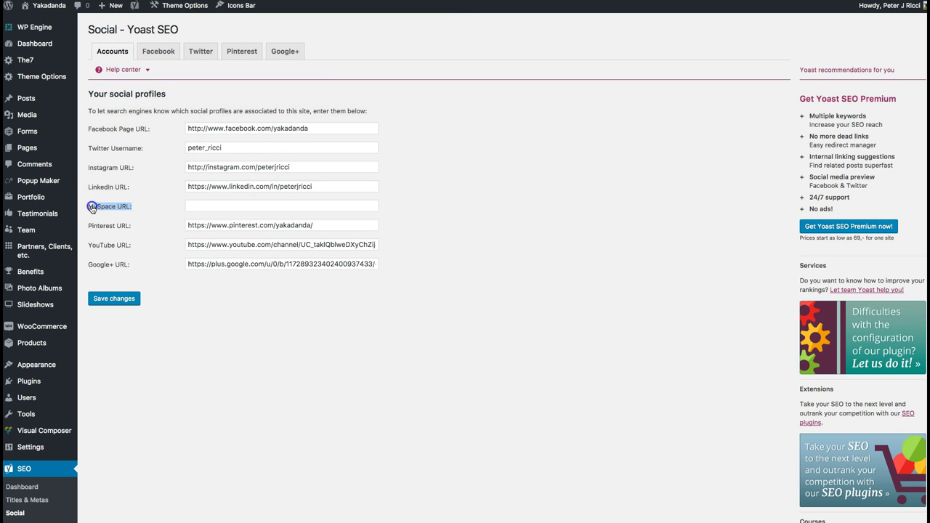
click(432, 168)
click(159, 51)
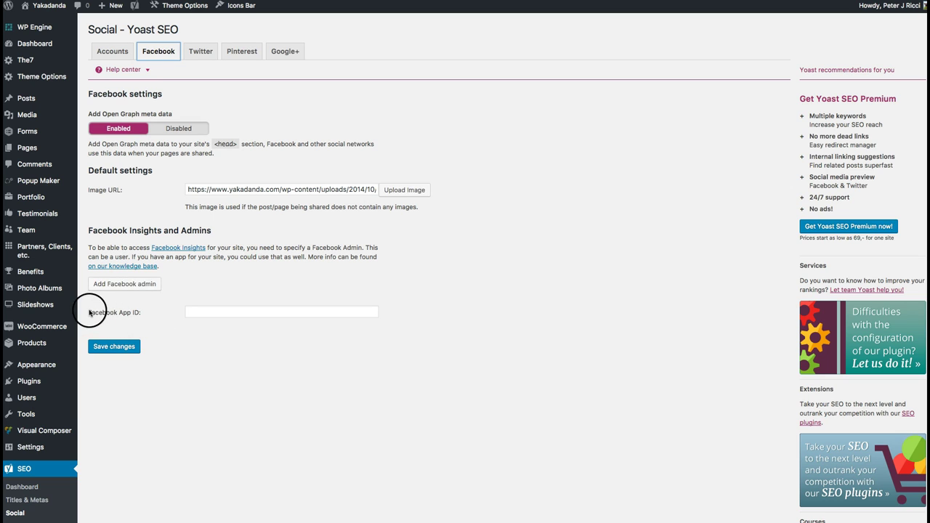
drag(89, 313, 115, 314)
click(205, 291)
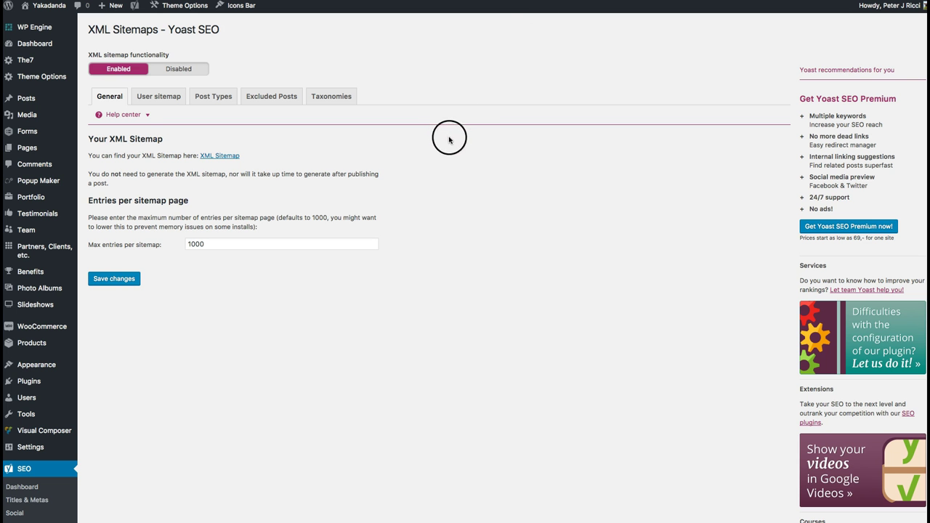
Step: View the site's generated XML sitemap index from the XML Sitemaps settings and close it again
click(227, 156)
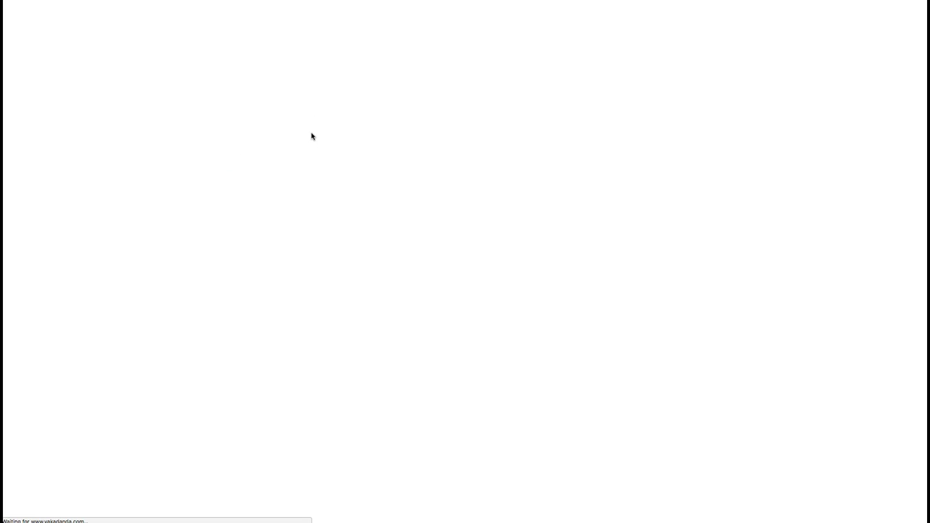
click(320, 94)
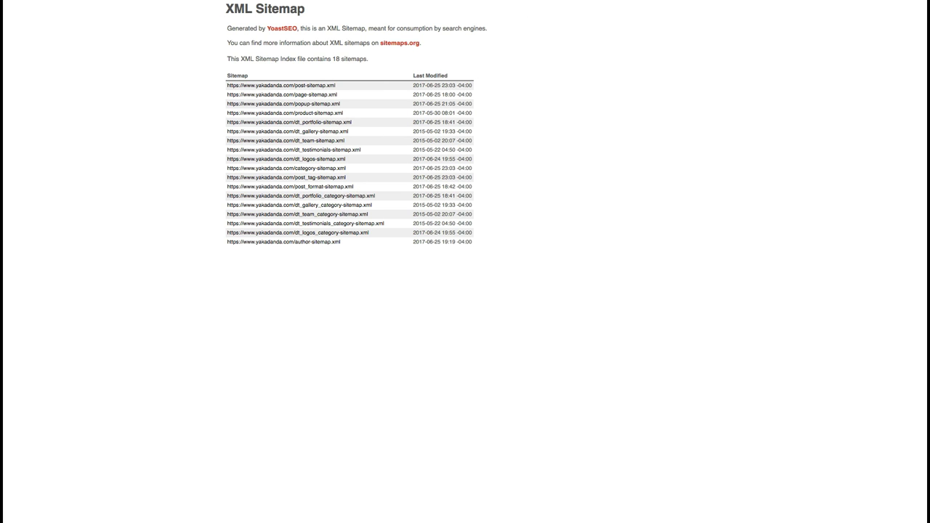
key(super+w)
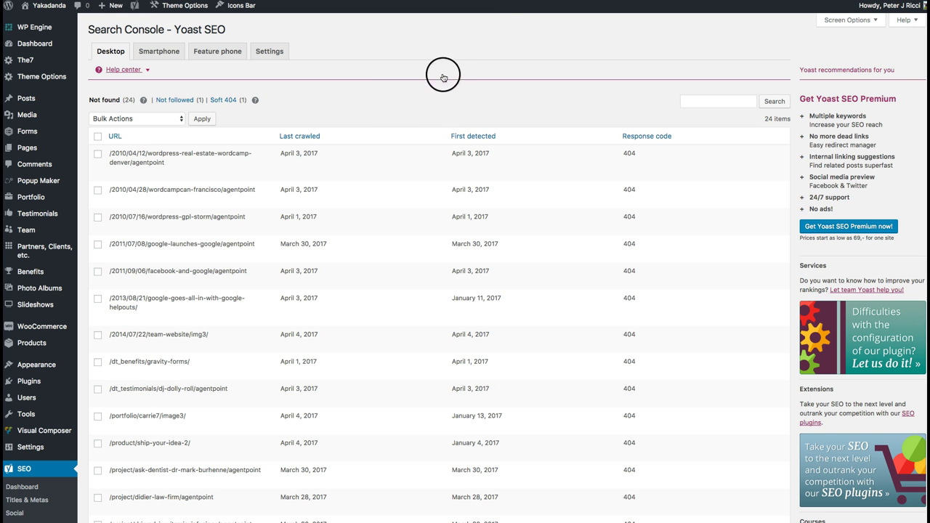
Step: Examine the crawl errors that Search Console lists for Desktop and Smartphone
scroll(361, 112, down, 10)
scroll(363, 110, up, 10)
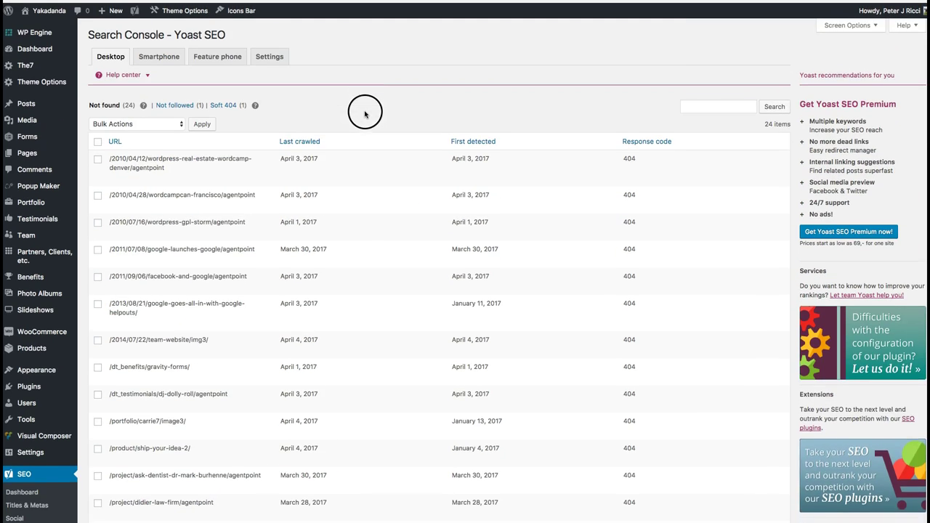
click(159, 53)
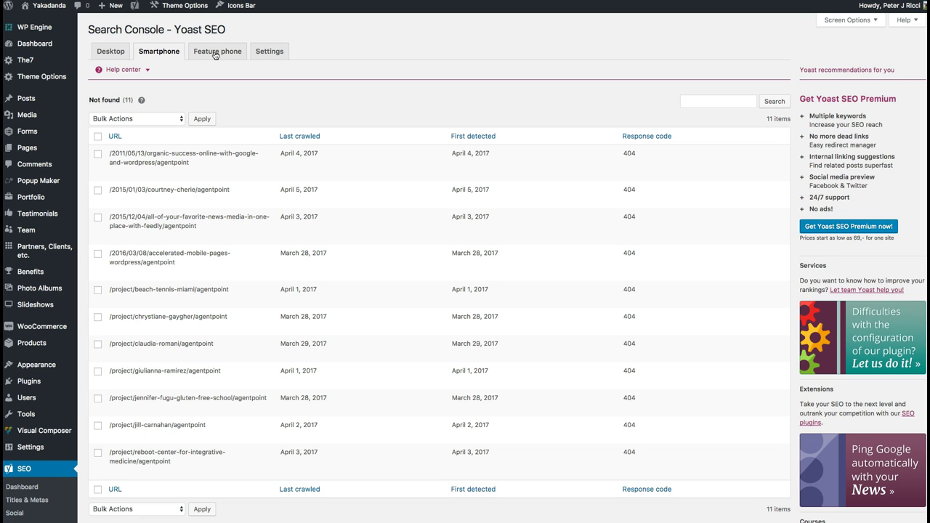
scroll(339, 48, down, 5)
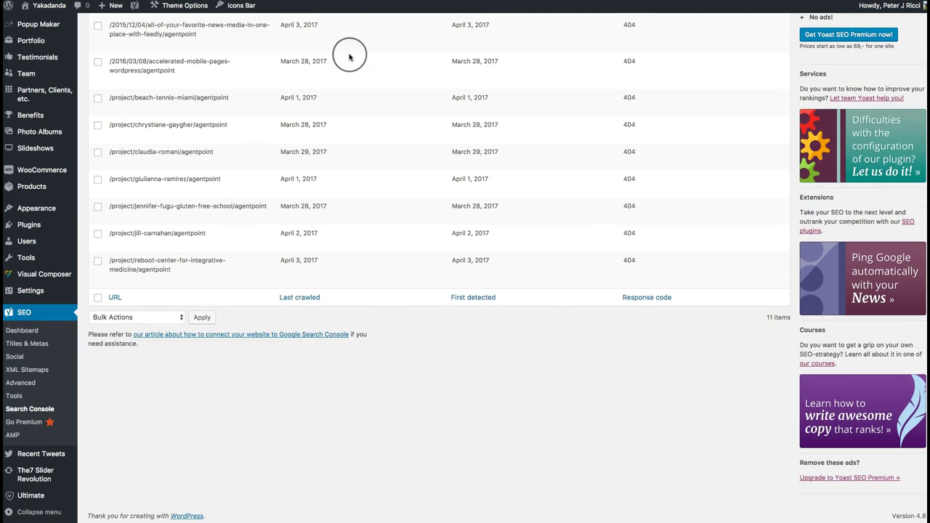
scroll(347, 52, up, 5)
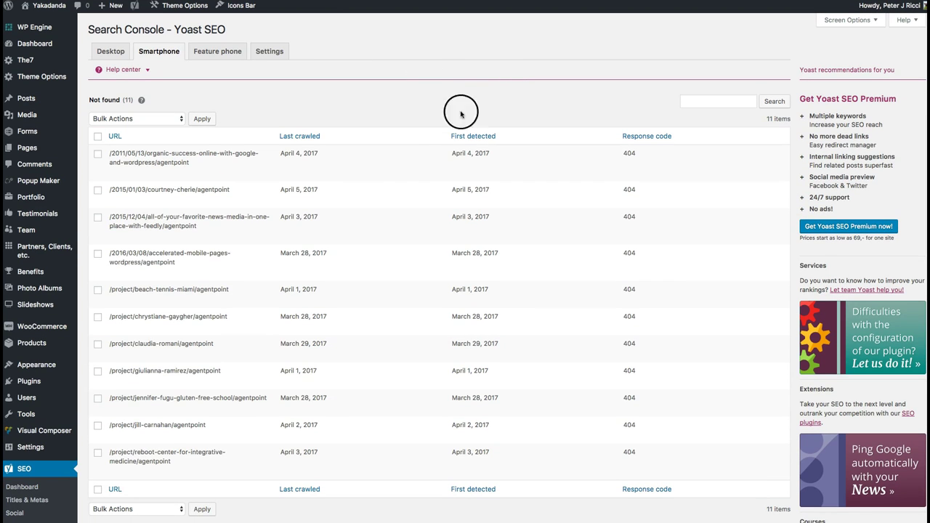
scroll(322, 207, down, 5)
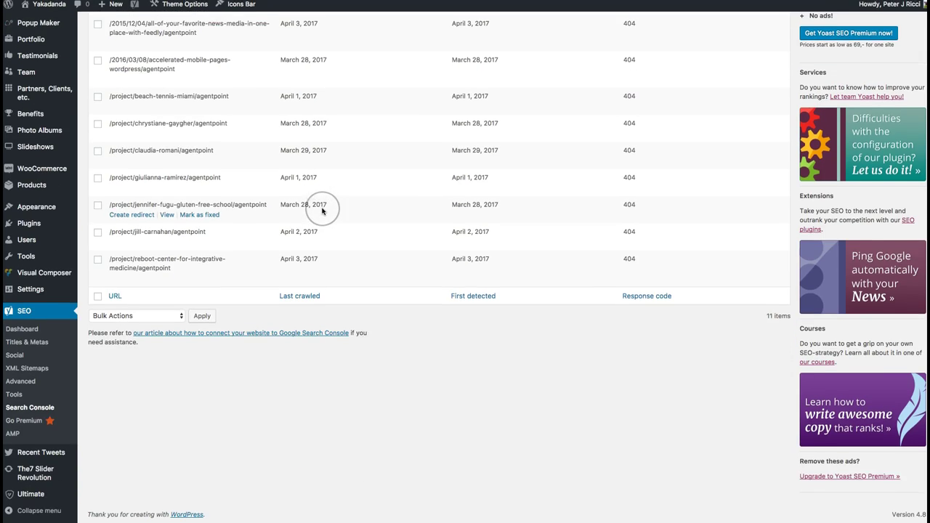
scroll(322, 208, up, 5)
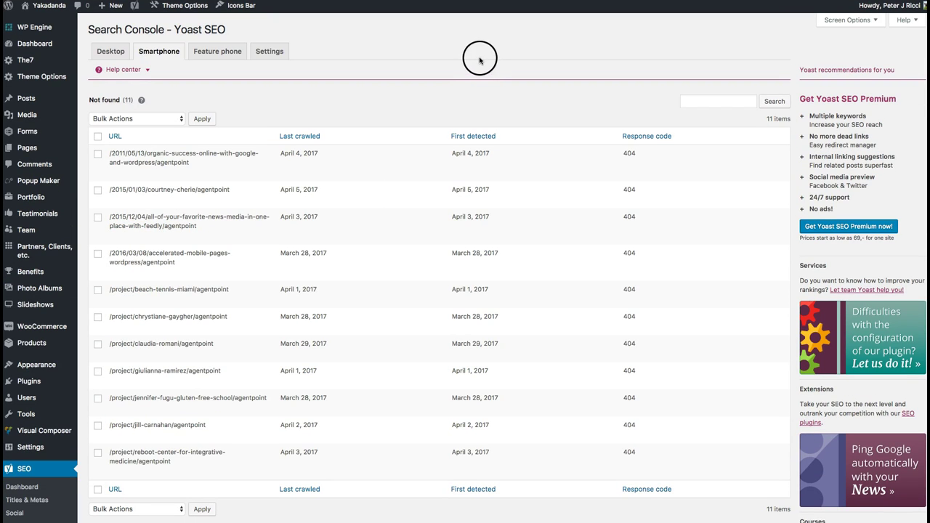
Step: Check which site is set as the current profile in the Search Console settings
click(269, 51)
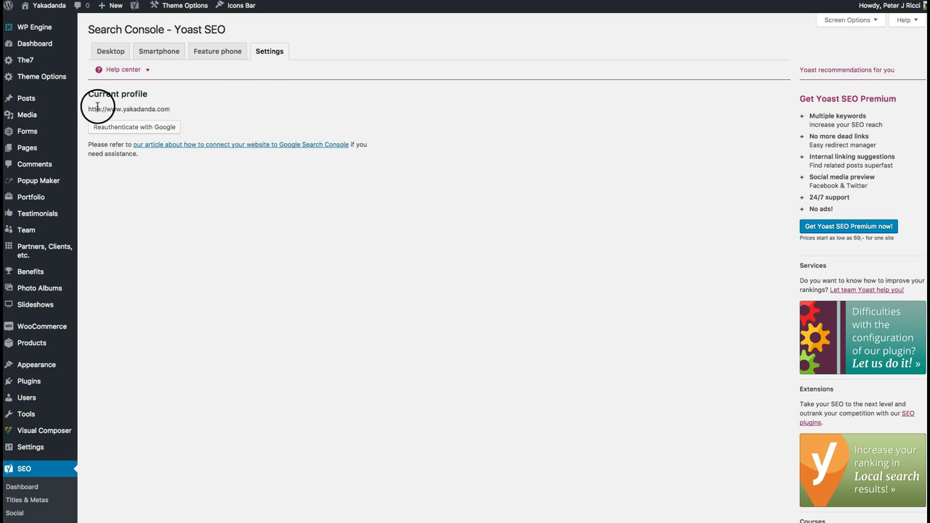
drag(91, 108, 194, 111)
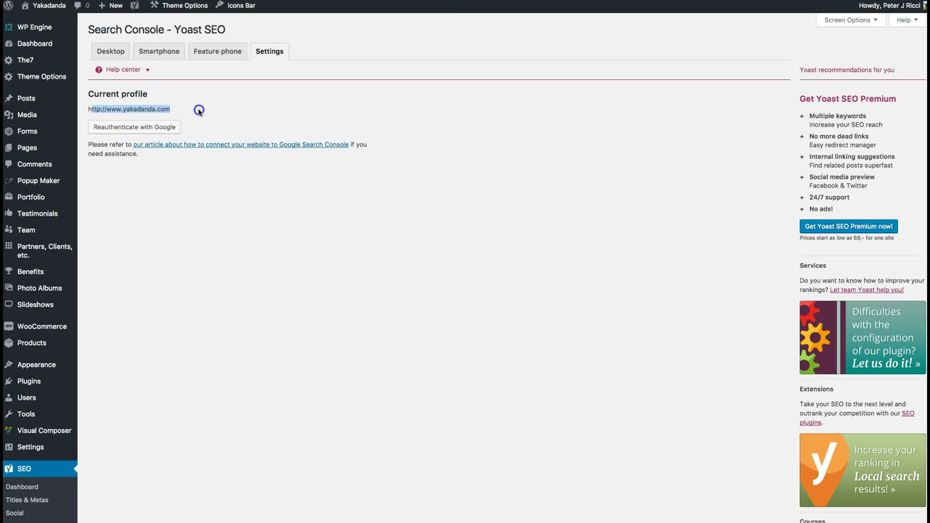
click(198, 110)
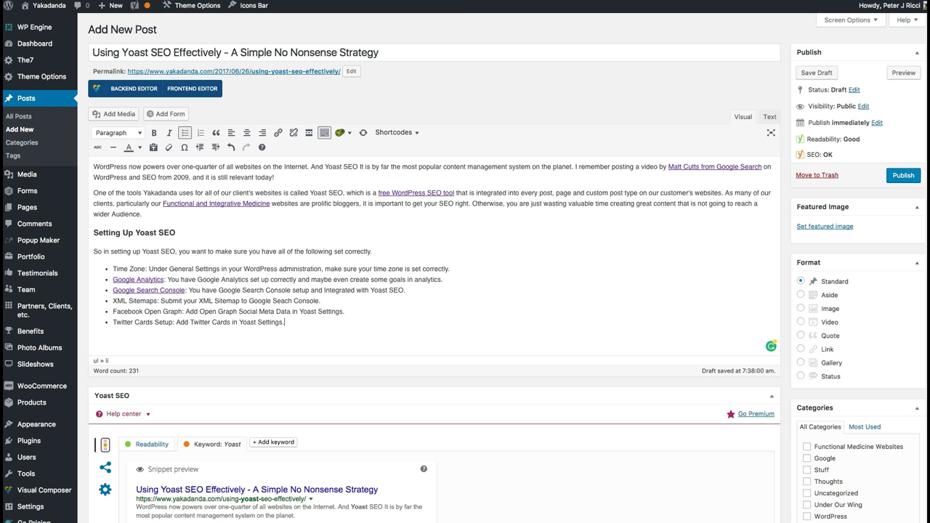
Step: Return to the draft post and examine the focus keyword analysis, especially keyword density, meta description and text length
click(518, 106)
scroll(385, 293, down, 10)
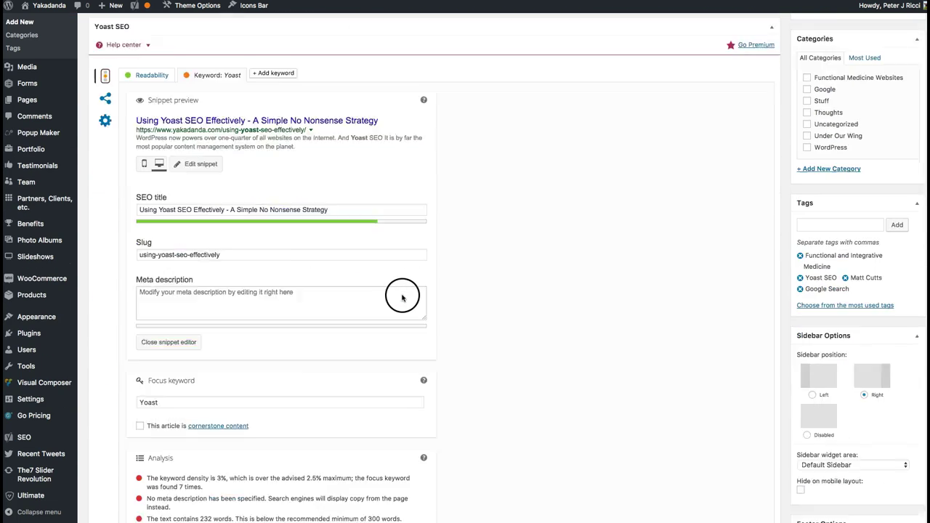
scroll(402, 296, down, 10)
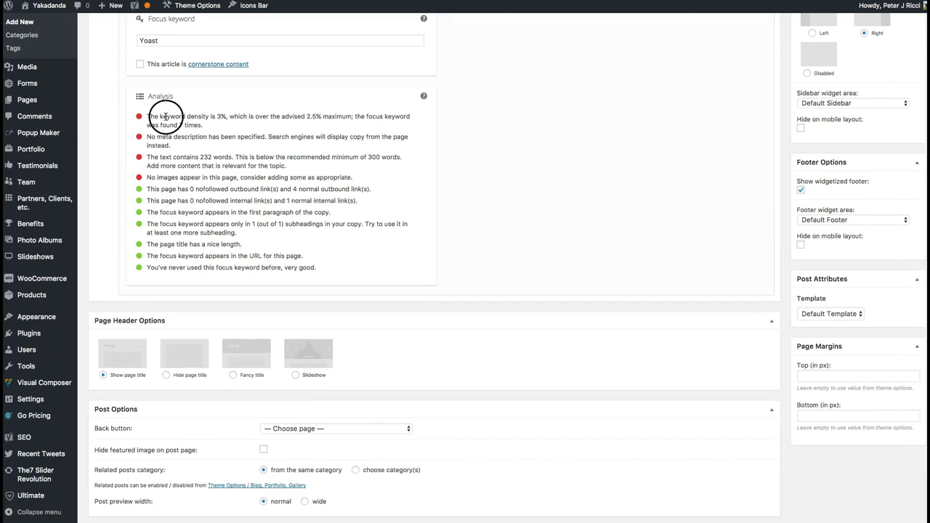
drag(166, 116, 292, 166)
click(307, 167)
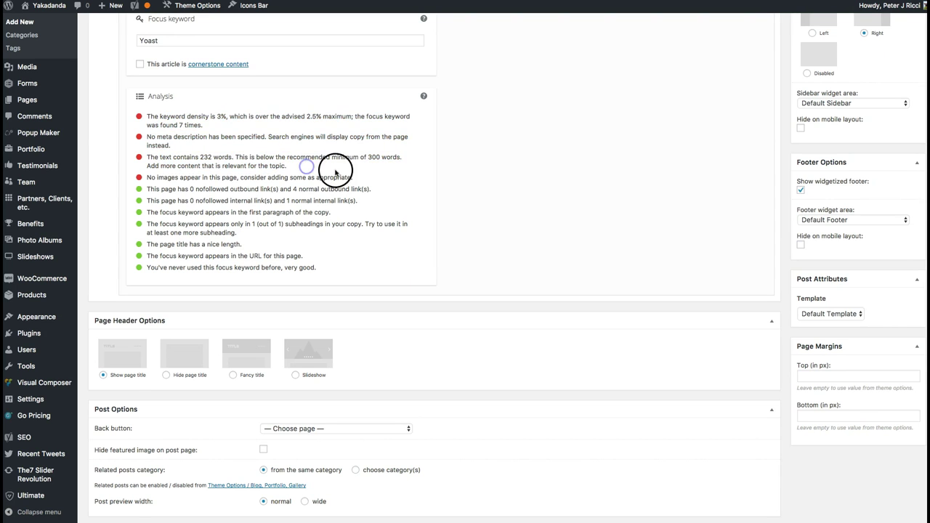
scroll(336, 169, up, 5)
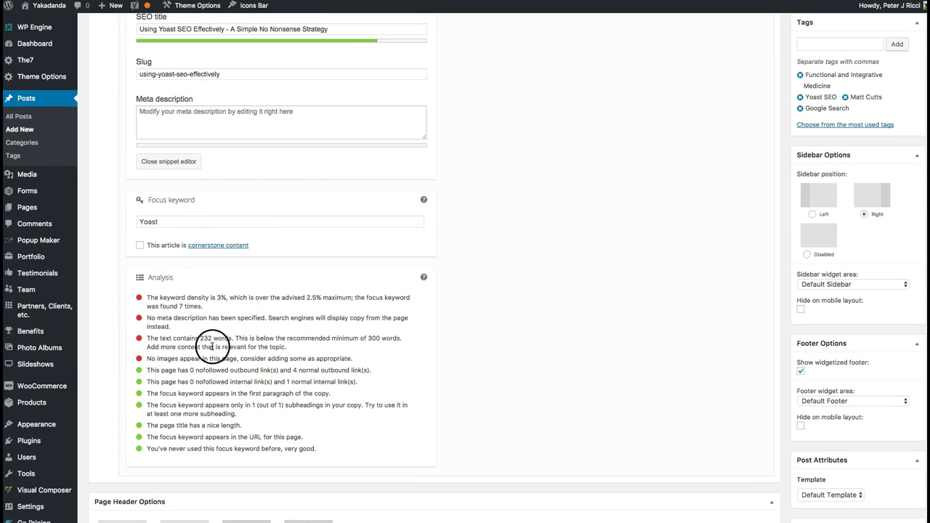
scroll(289, 286, up, 10)
scroll(288, 287, up, 4)
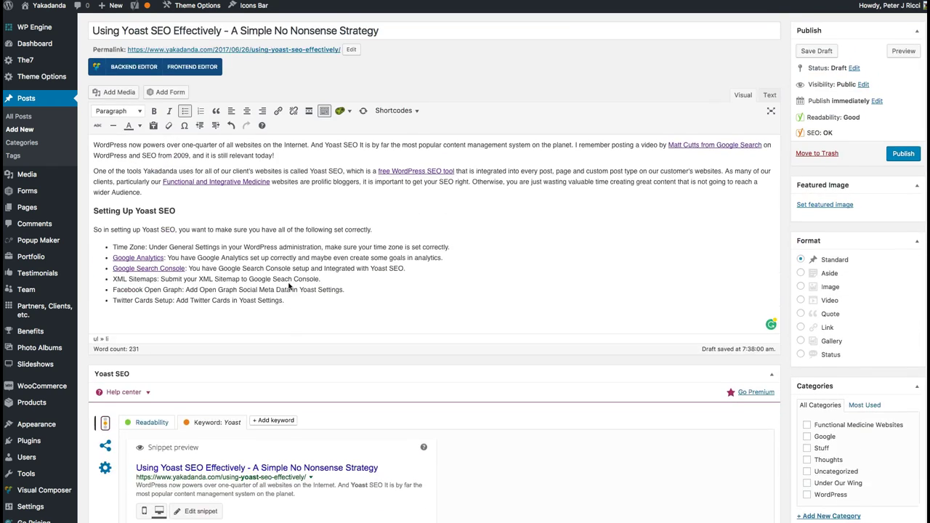
Step: Compare the post's Readability analysis with its keyword snippet settings, ending on the Readability results
scroll(218, 218, down, 10)
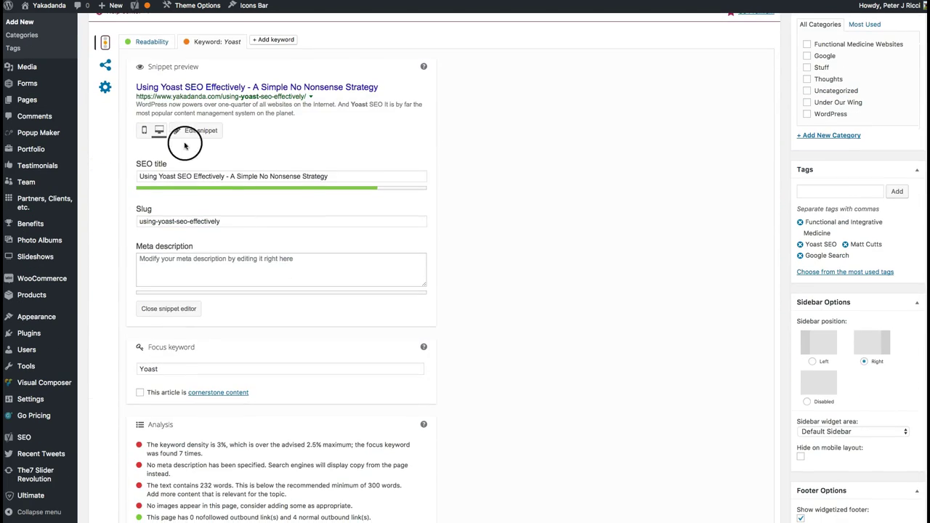
click(145, 42)
scroll(369, 182, up, 3)
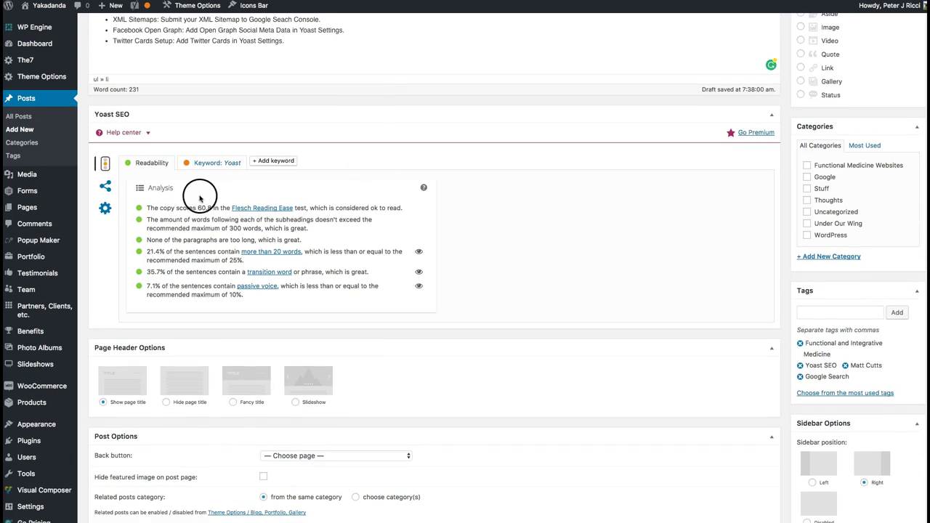
click(197, 166)
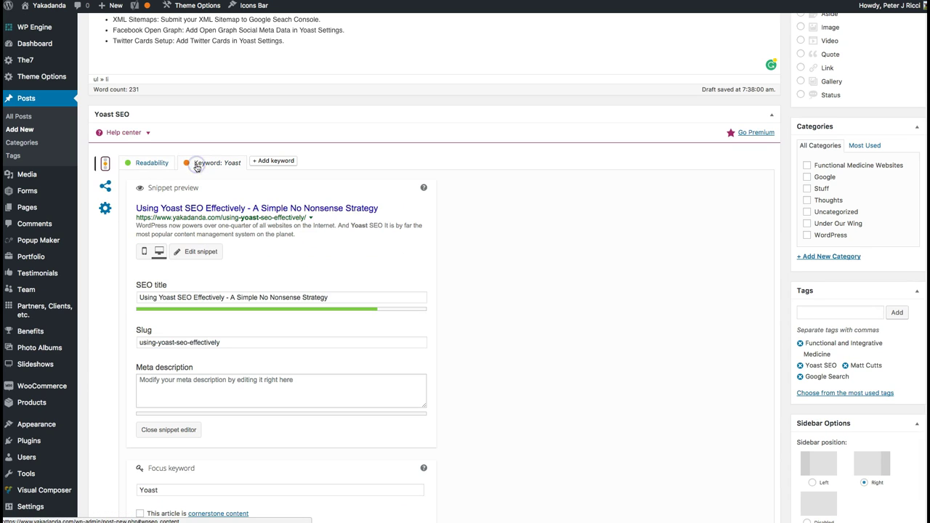
click(140, 168)
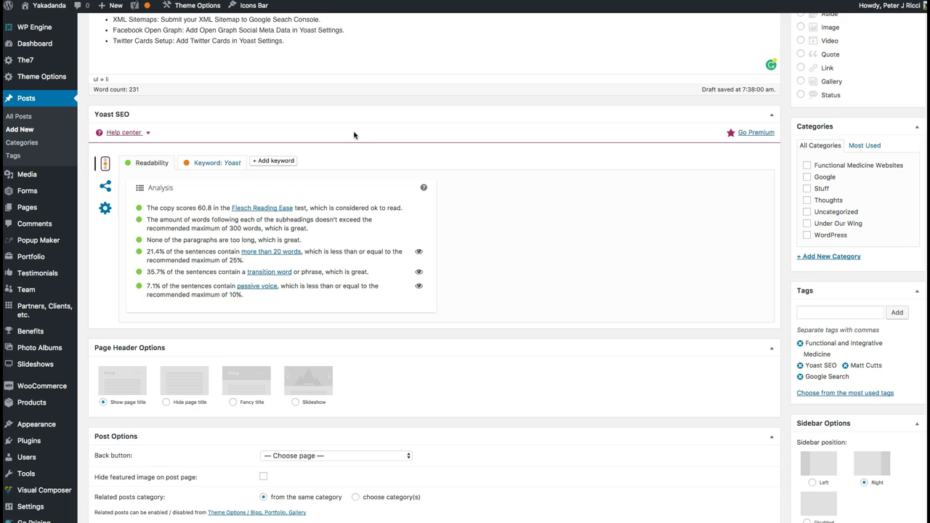
Step: Mark the sentences with transition words in the post text and remove the marks again
scroll(354, 135, up, 5)
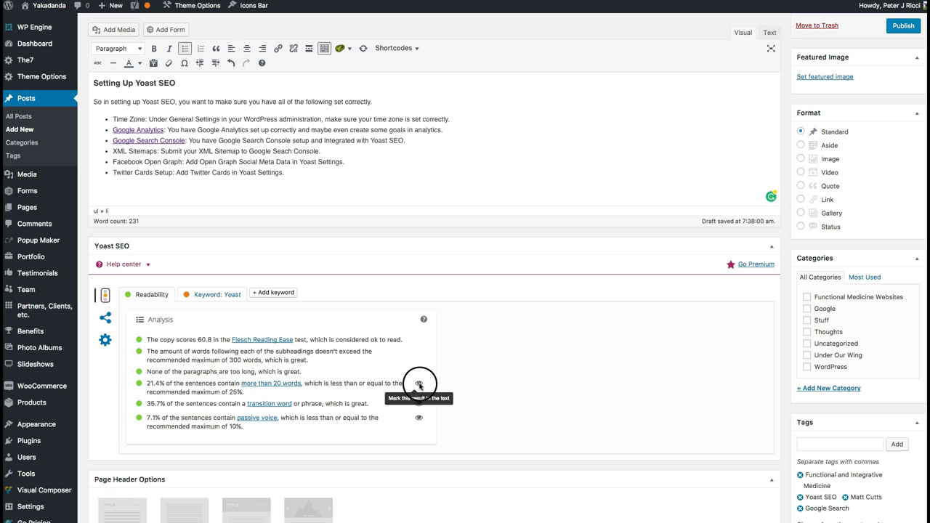
click(418, 405)
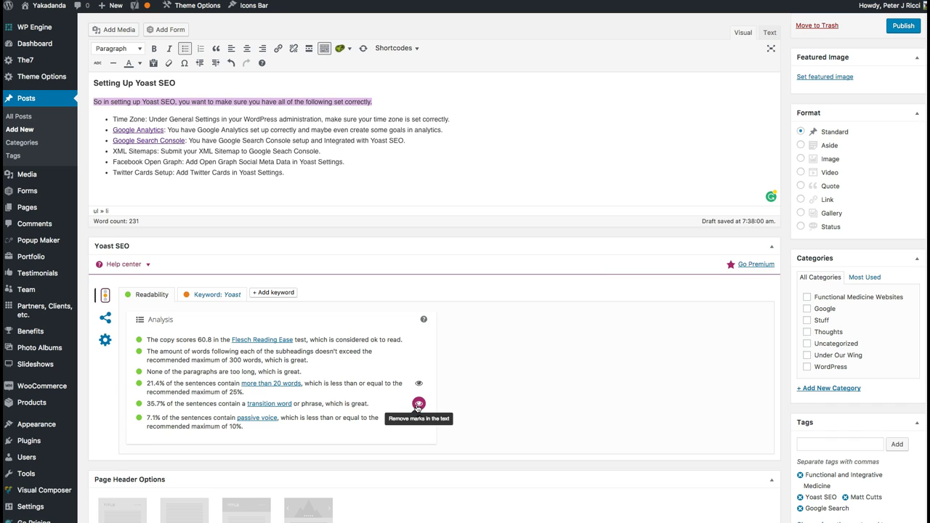
click(419, 405)
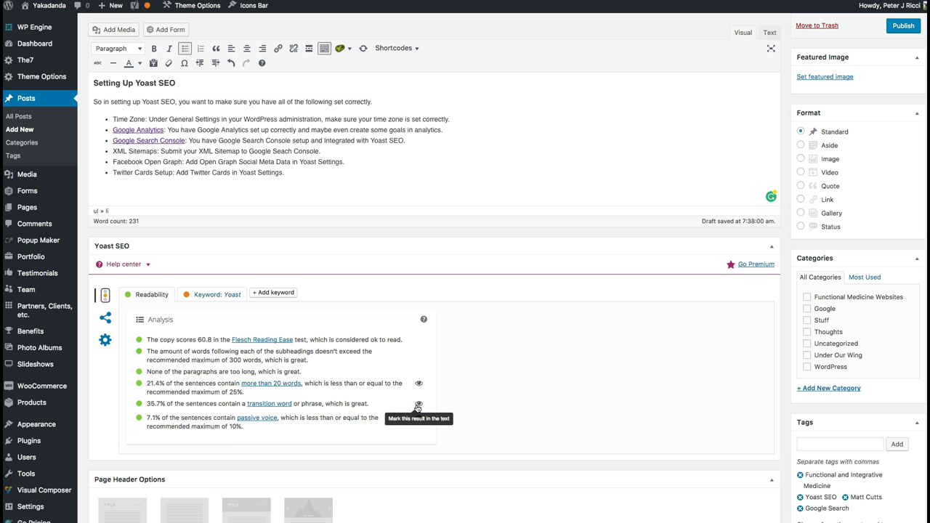
Step: Mark the passive voice result in the post text, look through the text for it, and clear the marks
click(419, 418)
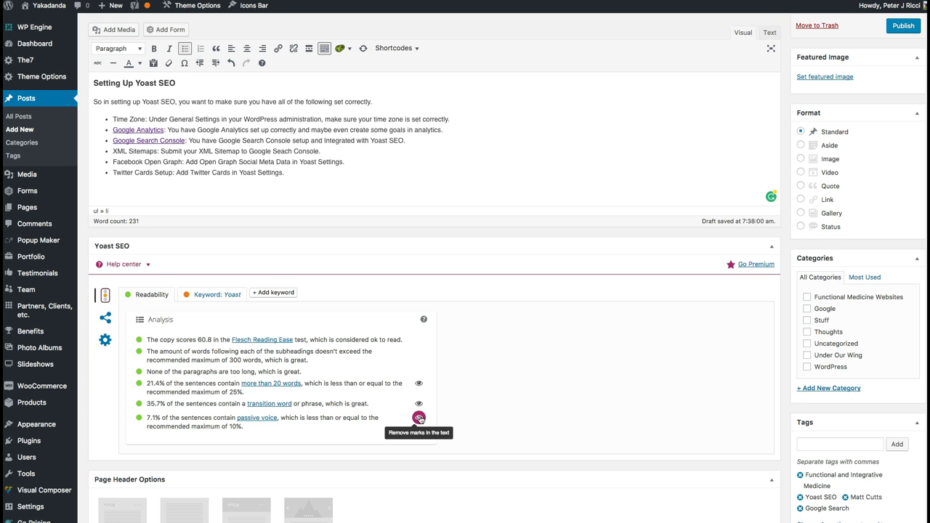
scroll(415, 245, up, 5)
scroll(450, 361, down, 1)
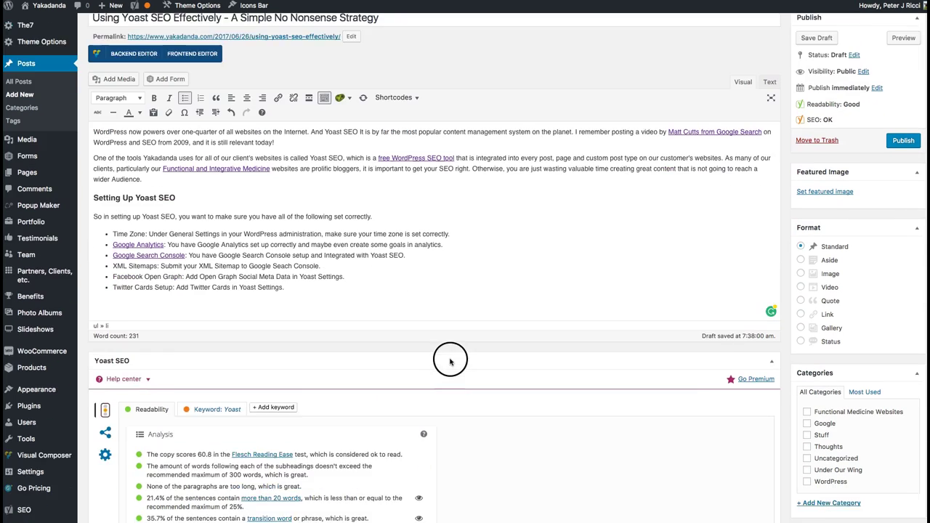
scroll(436, 407, down, 3)
click(419, 471)
scroll(450, 176, up, 4)
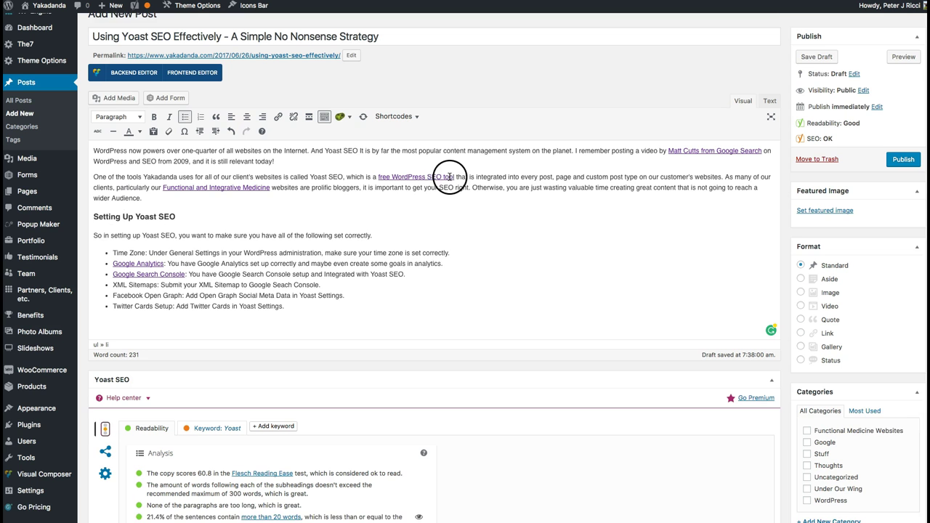
scroll(442, 247, down, 3)
click(416, 463)
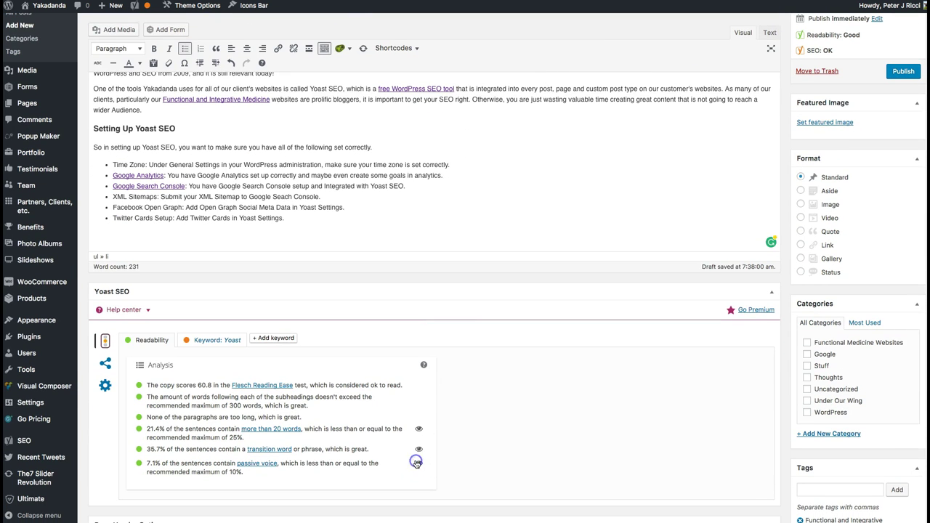
Step: Show the Yoast keyword analysis and look over the expanded post from its closing sections back to the title
click(212, 341)
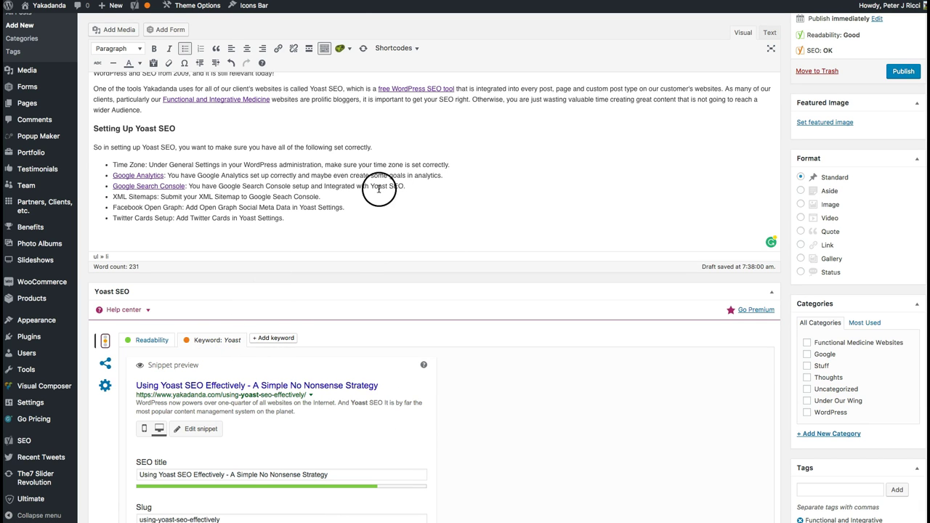
scroll(313, 113, up, 3)
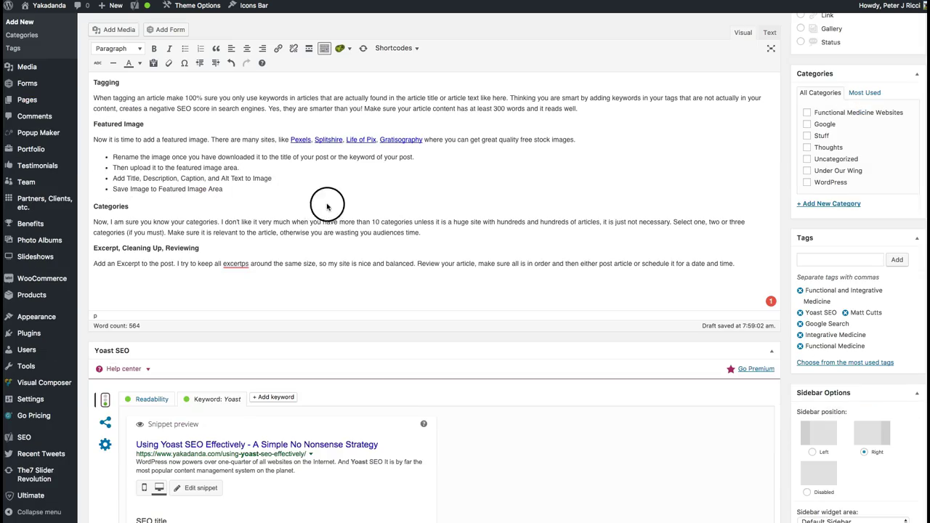
scroll(327, 207, up, 10)
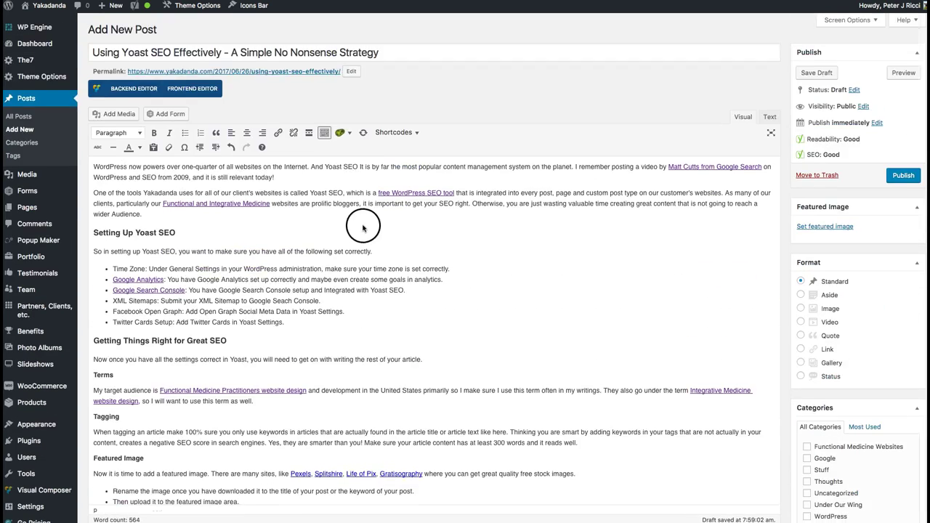
Step: Look over the post's closing sections, its tags and the Yoast keyword analysis, returning to the main post text
scroll(355, 226, down, 5)
scroll(364, 228, down, 5)
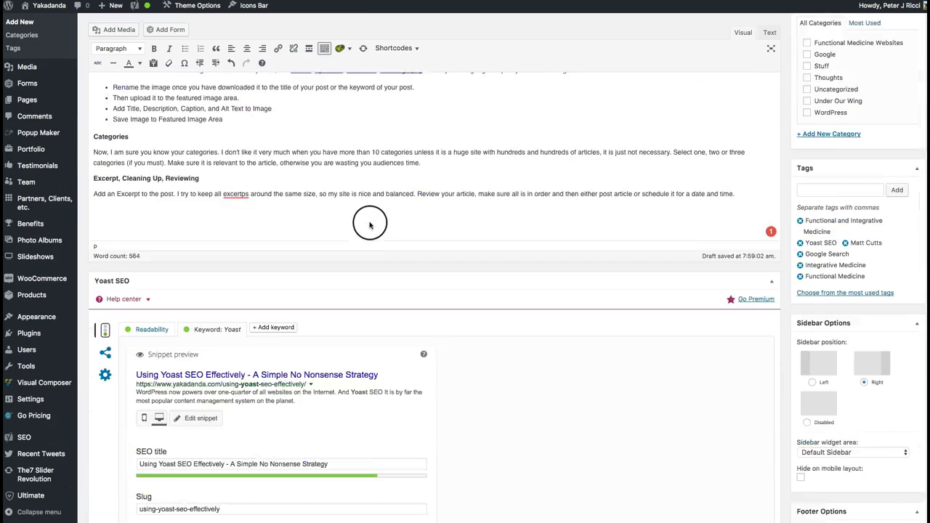
scroll(369, 225, down, 6)
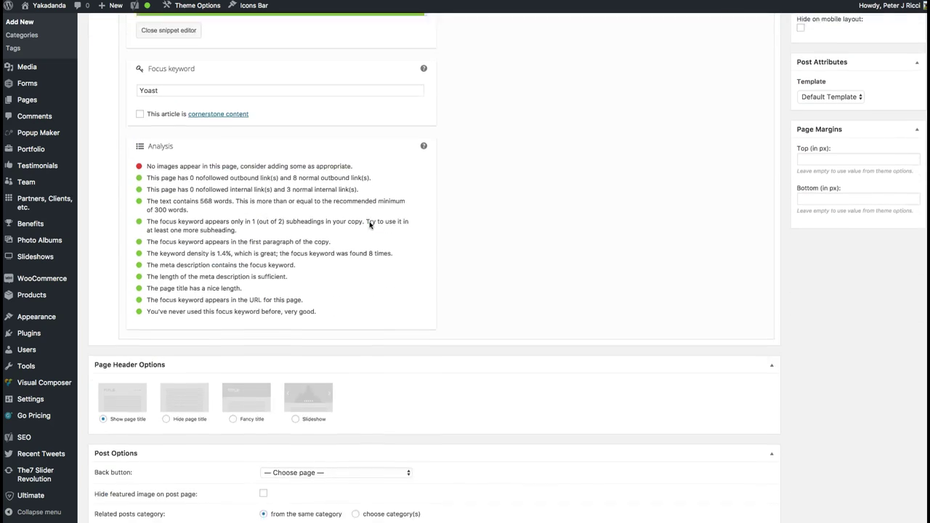
scroll(370, 225, up, 12)
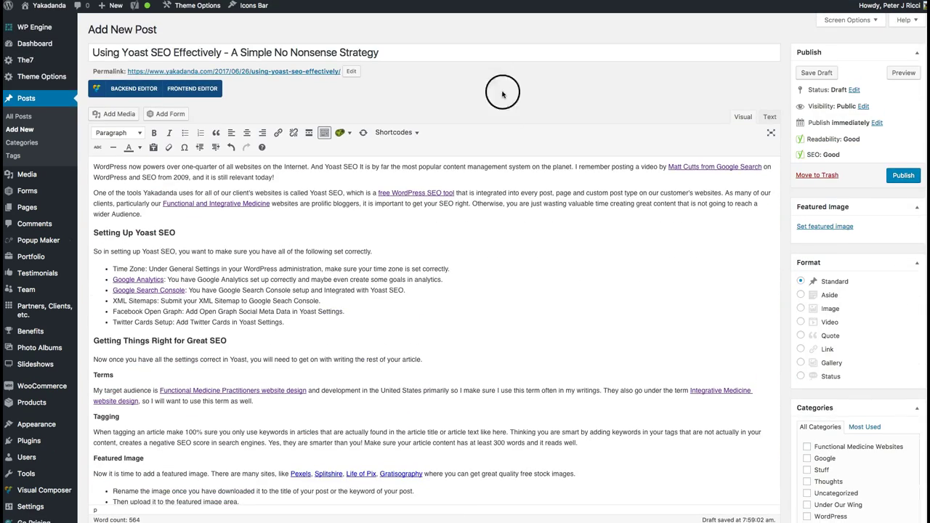
scroll(484, 198, down, 4)
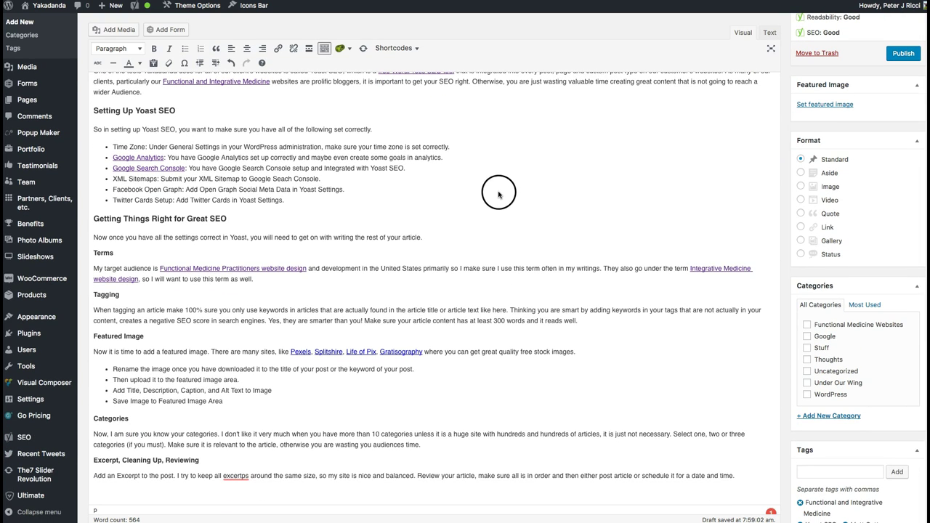
scroll(562, 191, up, 2)
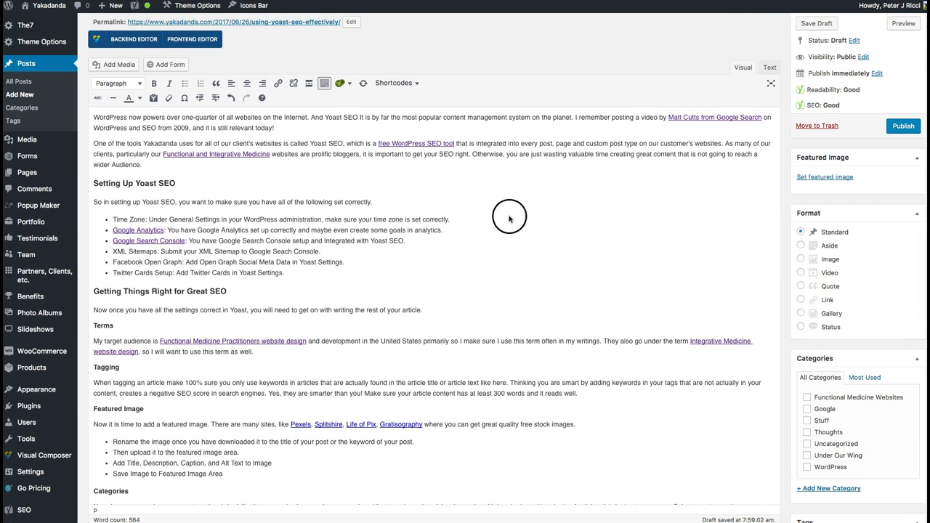
Step: Review the "Getting Things Right for Great SEO" heading and the Terms section, inspecting the "Functional Medicine Practitioners website design" link
drag(229, 292, 96, 292)
click(95, 310)
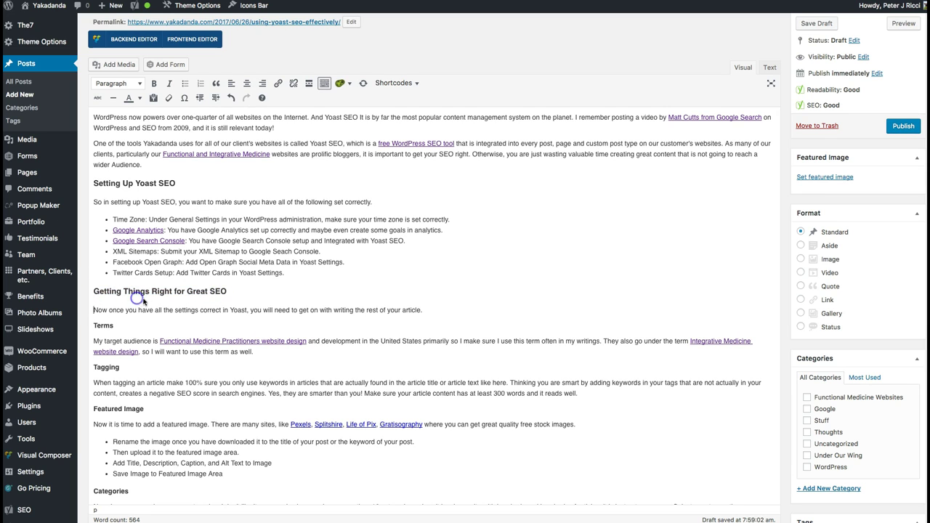
click(192, 292)
click(199, 317)
scroll(198, 319, down, 1)
click(117, 303)
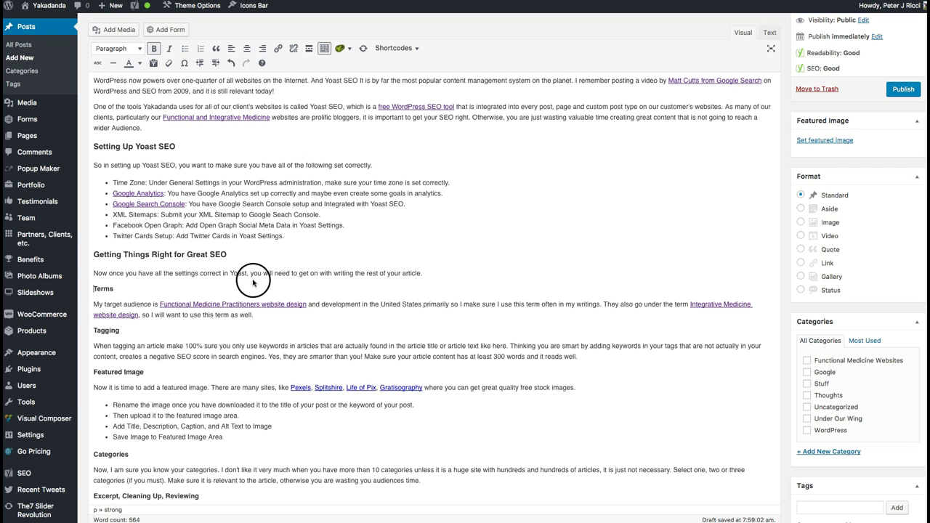
click(97, 304)
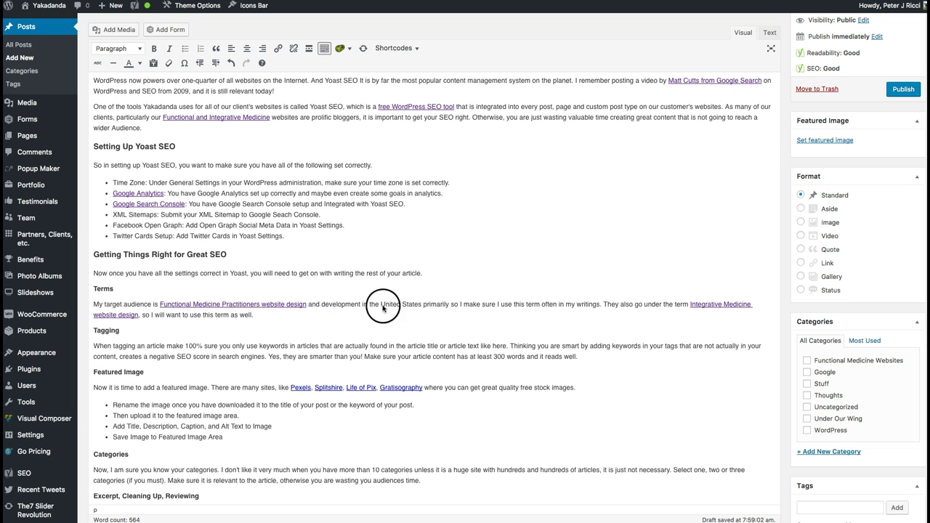
click(250, 304)
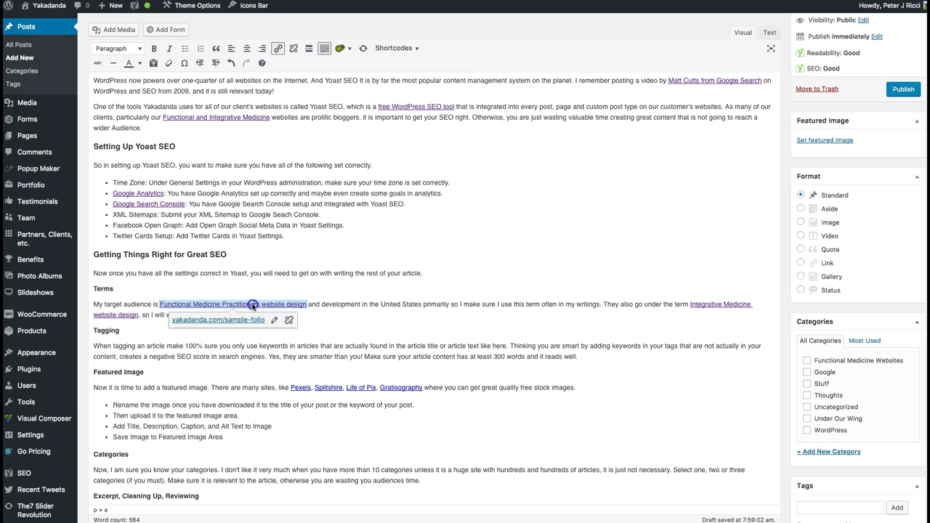
click(366, 307)
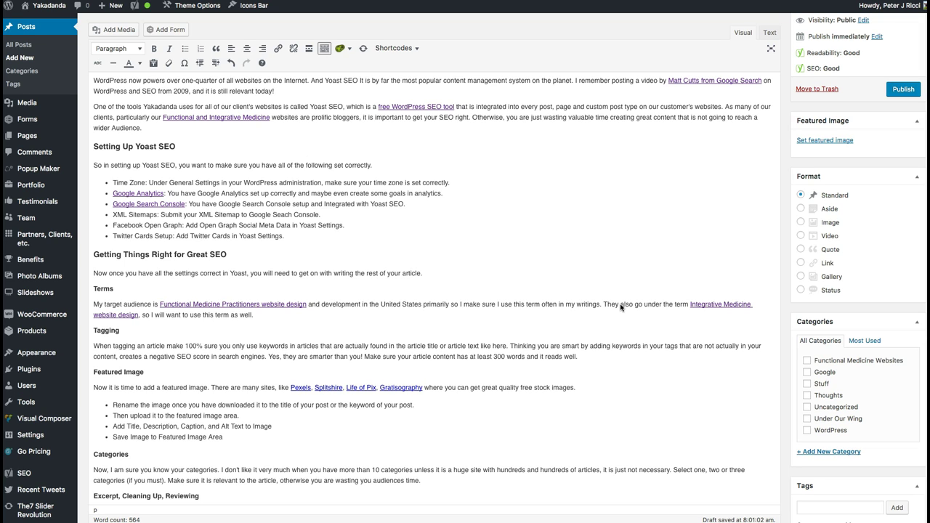
Step: Read the Tagging section and compare the post's tags with the keywords used in its title and text
scroll(519, 276, down, 3)
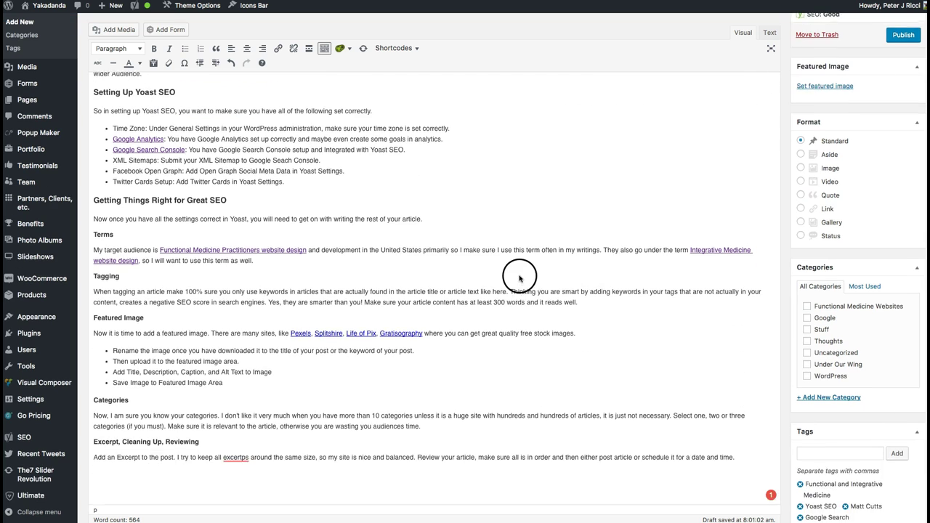
click(130, 239)
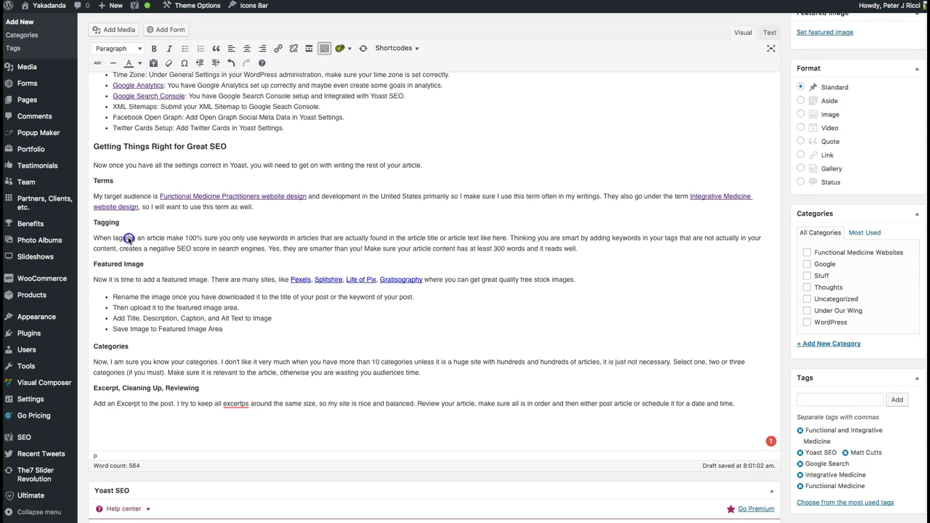
scroll(755, 328, down, 3)
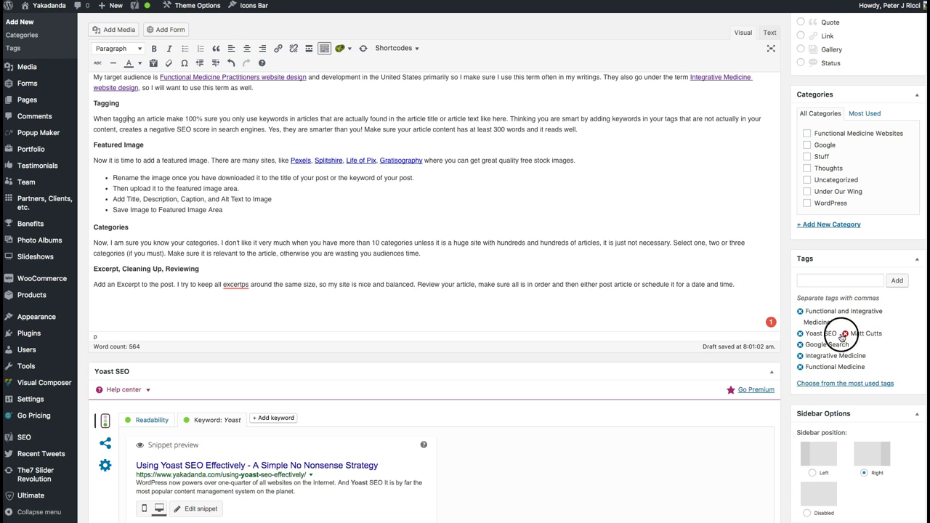
scroll(404, 145, up, 1)
scroll(404, 145, up, 8)
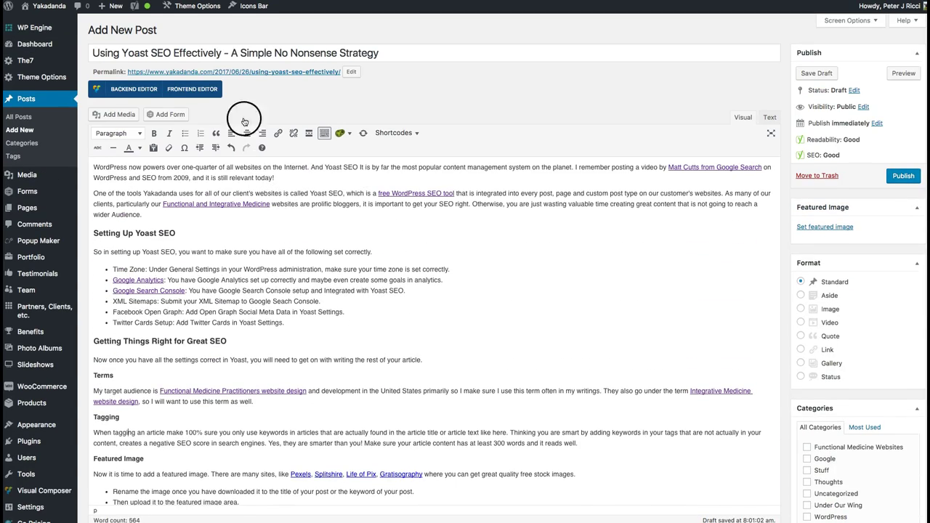
scroll(446, 295, down, 5)
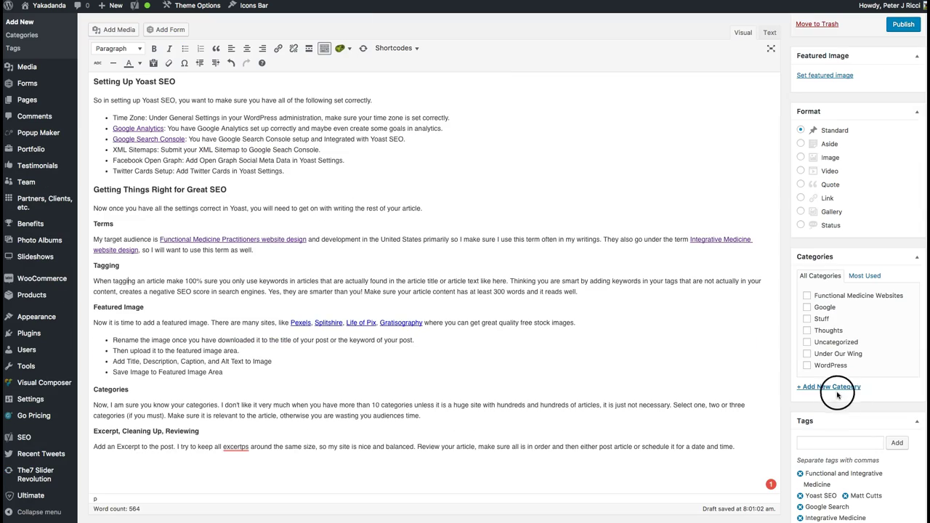
scroll(828, 398, down, 3)
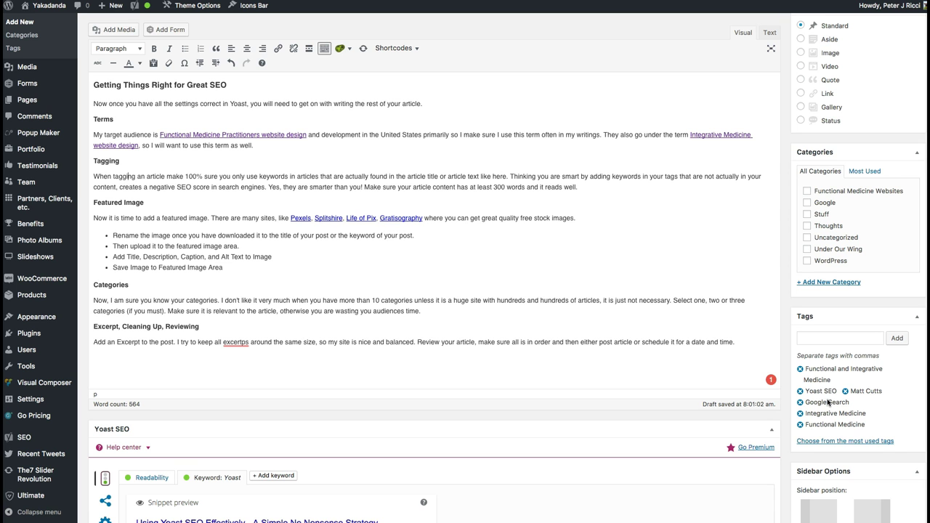
scroll(354, 163, up, 4)
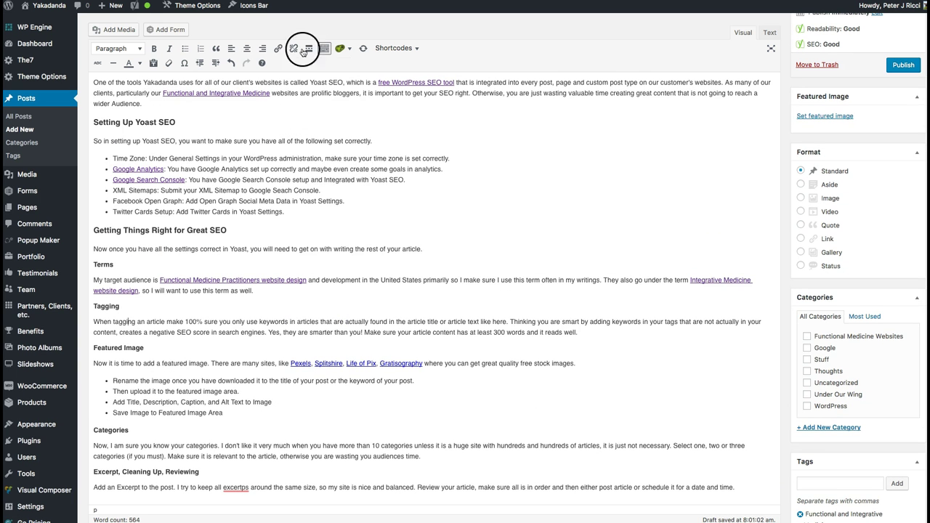
Step: Review the Tagging and Featured Image guidance in the post text alongside the post's title, tags and featured image setting
scroll(438, 233, down, 5)
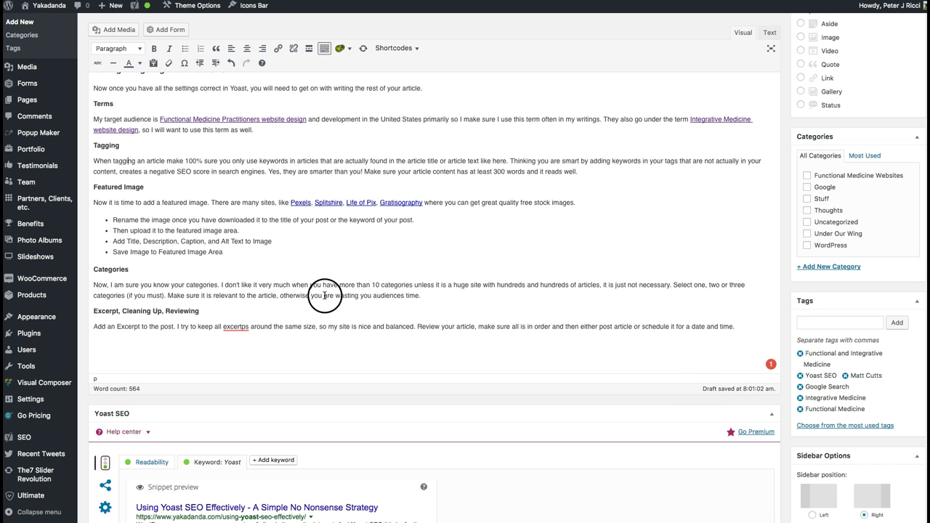
scroll(325, 296, up, 2)
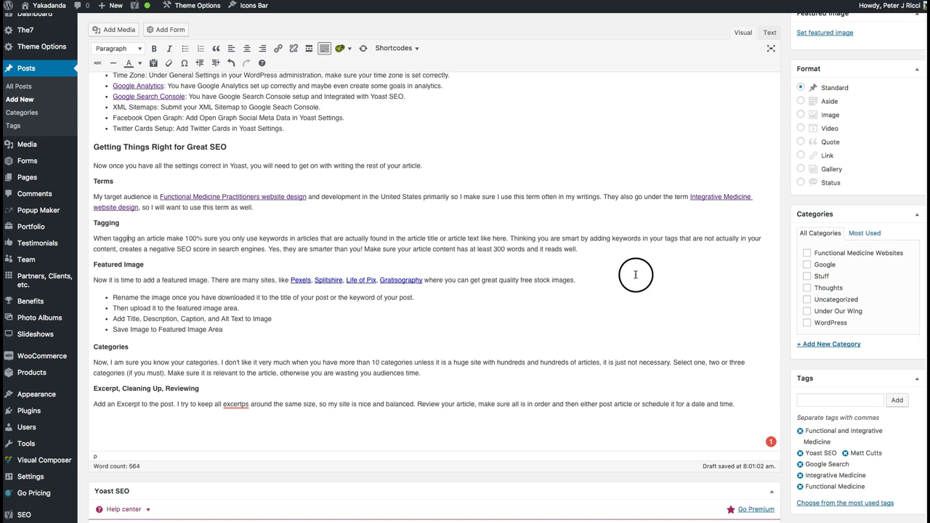
scroll(630, 274, up, 5)
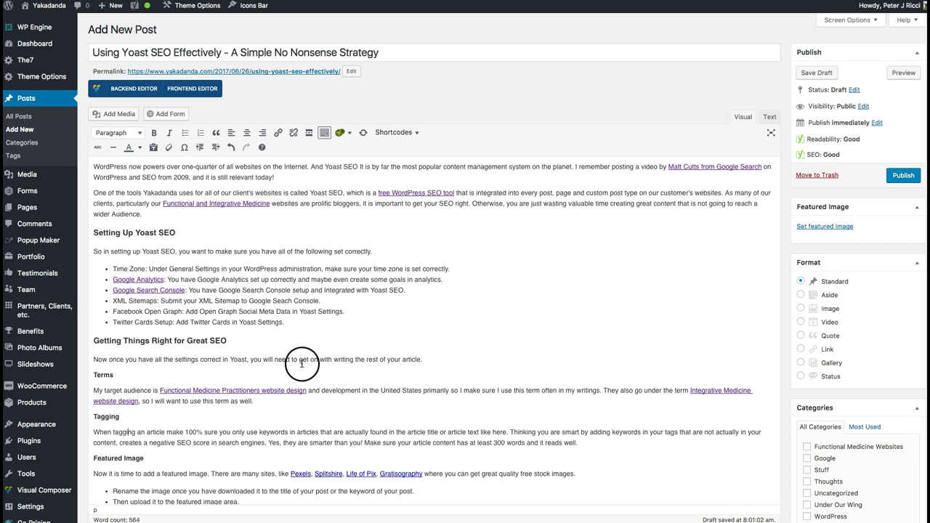
scroll(302, 363, down, 3)
scroll(302, 363, down, 3)
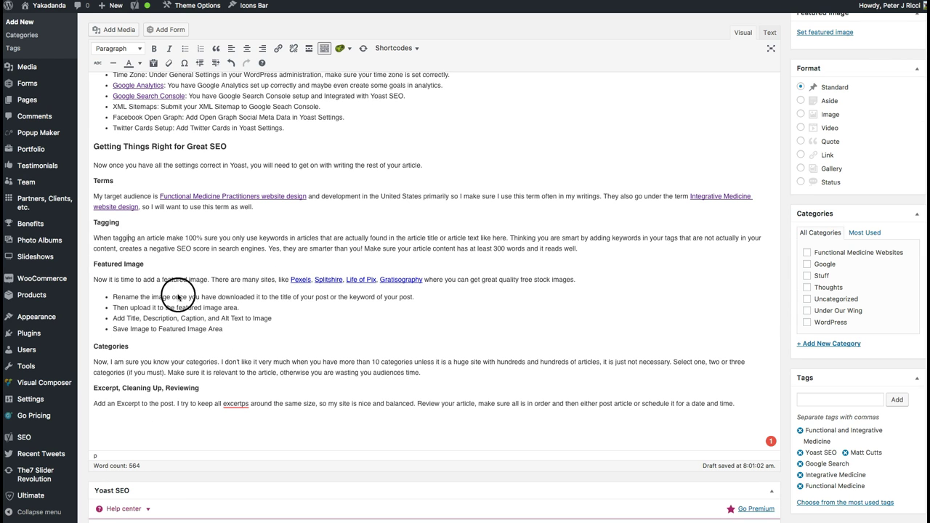
scroll(339, 311, up, 2)
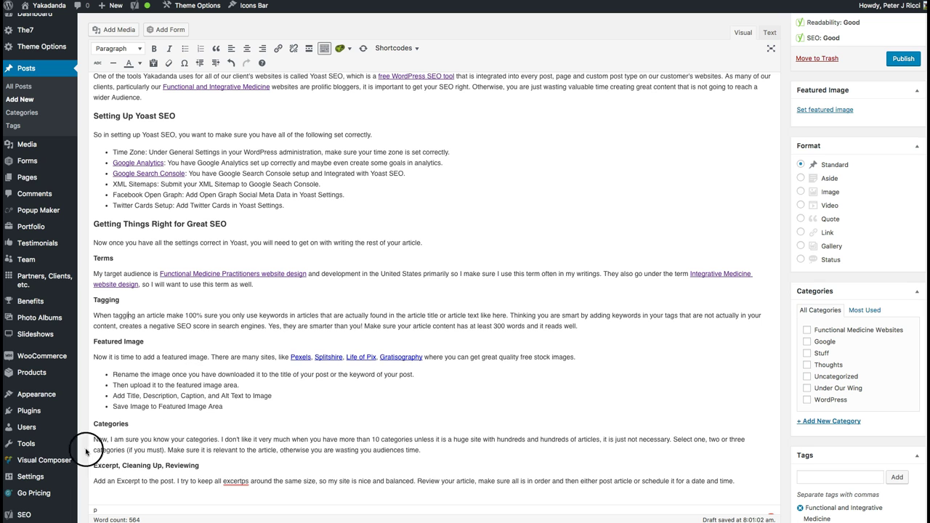
scroll(40, 290, down, 2)
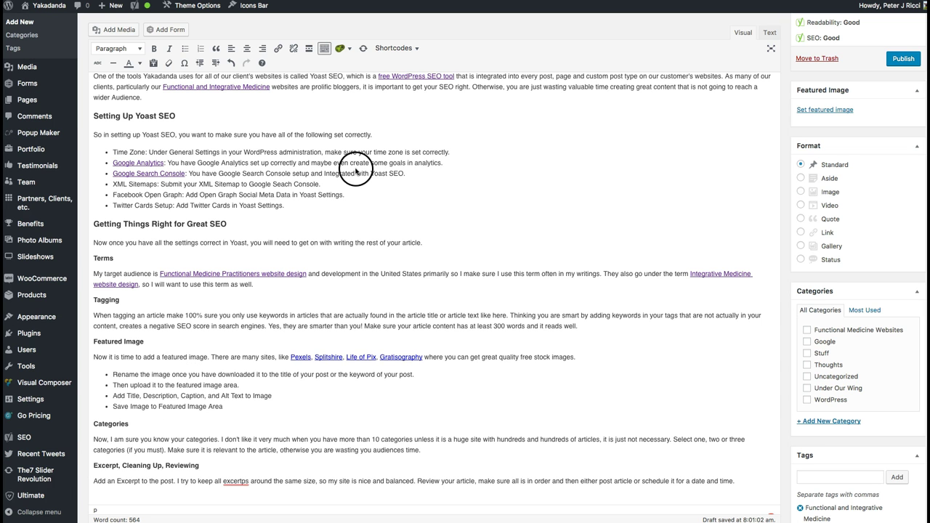
scroll(460, 182, down, 5)
scroll(460, 182, up, 5)
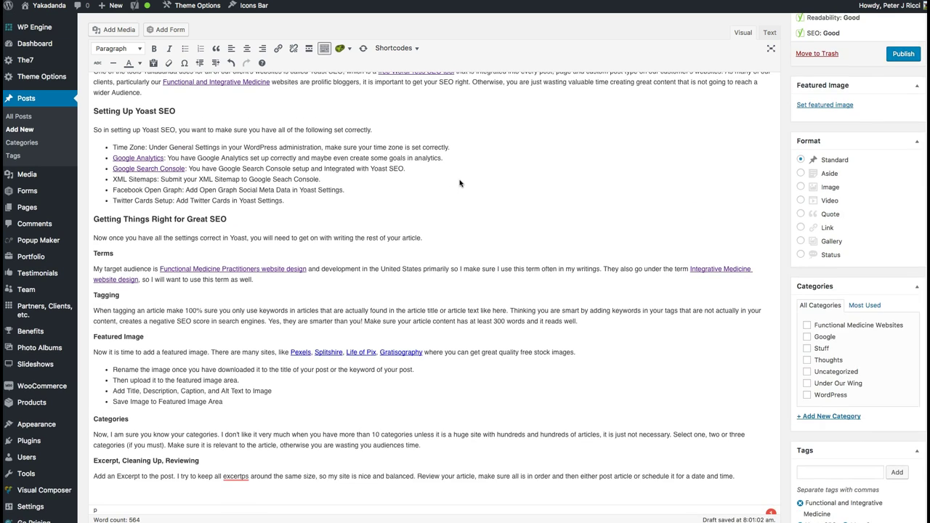
Step: Start setting the post's featured image, then switch to Pexels and browse the "computer" photo results for a suitable picture
click(809, 107)
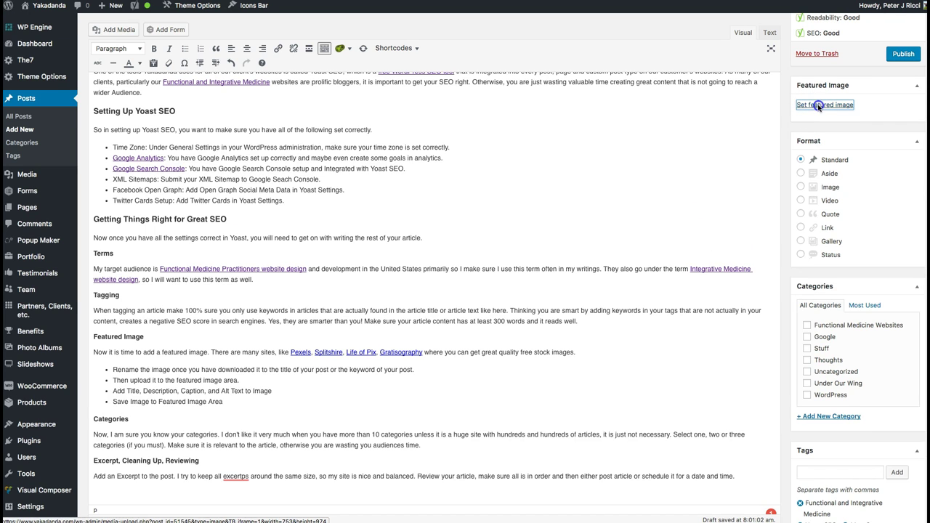
click(819, 106)
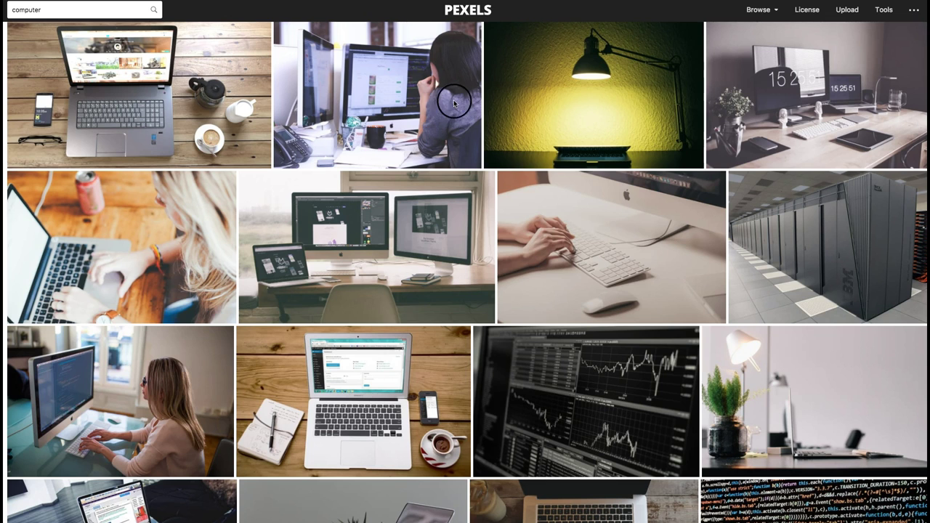
scroll(454, 102, up, 20)
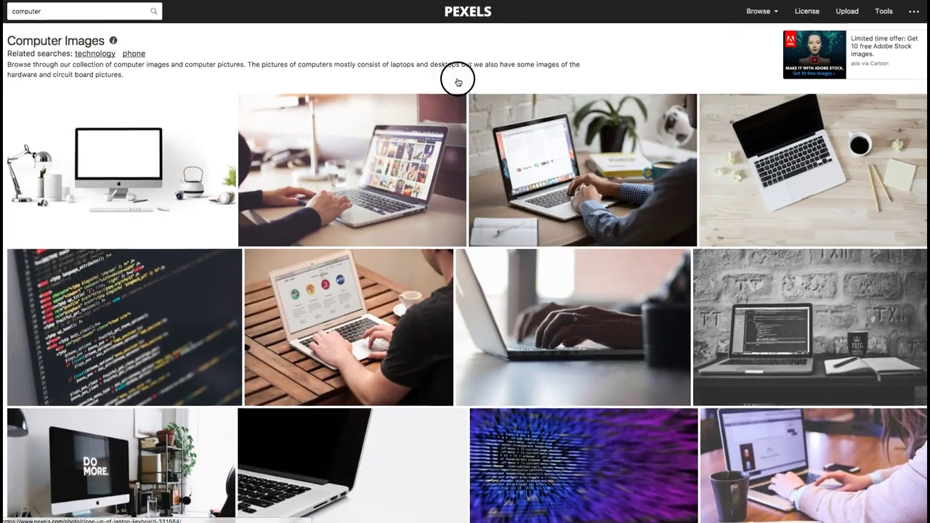
scroll(259, 108, down, 15)
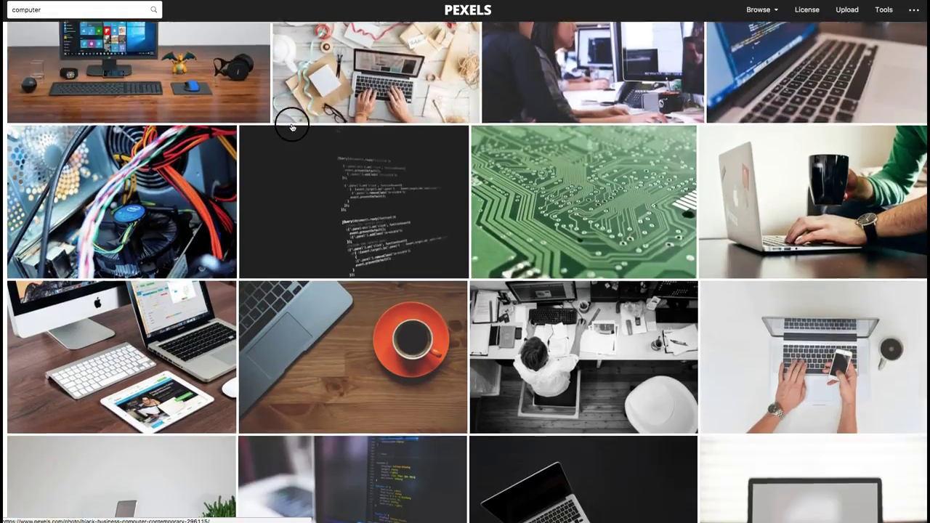
scroll(291, 127, down, 15)
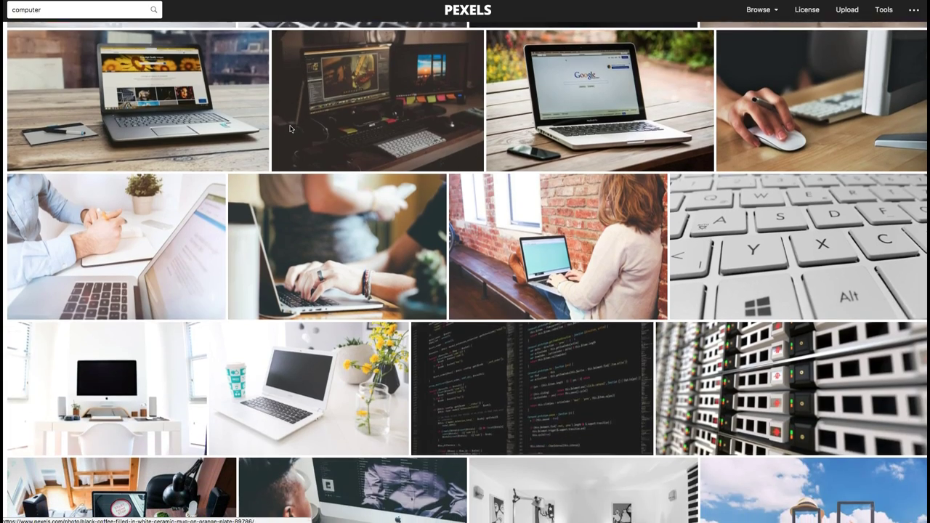
scroll(290, 128, down, 10)
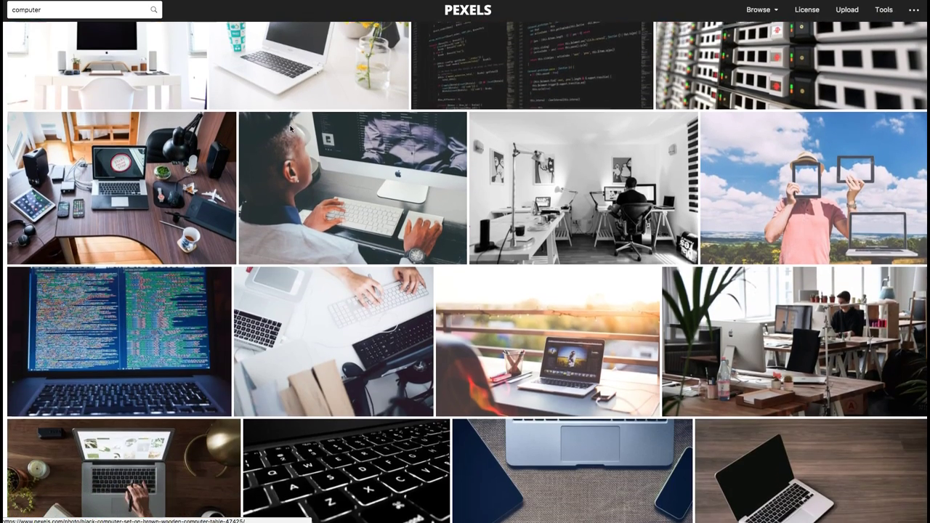
Step: View the photo of the man holding tablet frames, return to the Pexels results and continue browsing the computer images
click(320, 157)
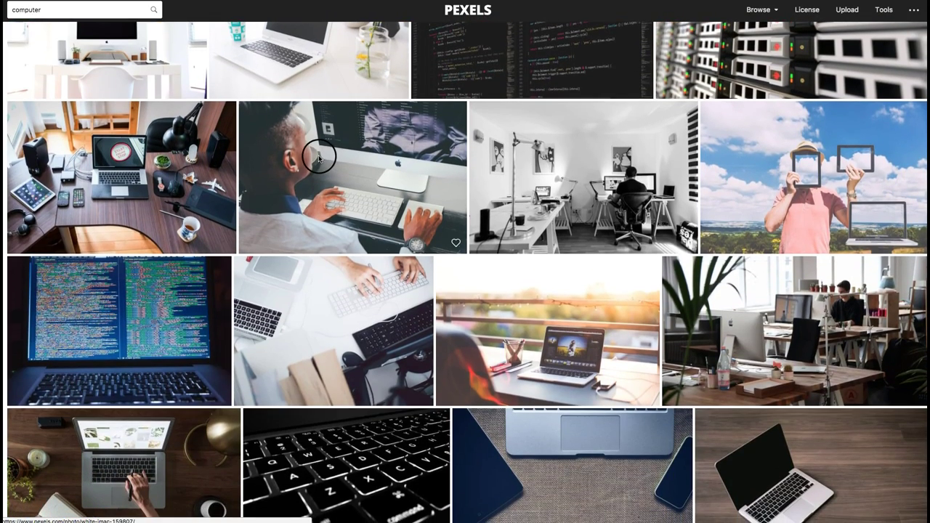
click(829, 181)
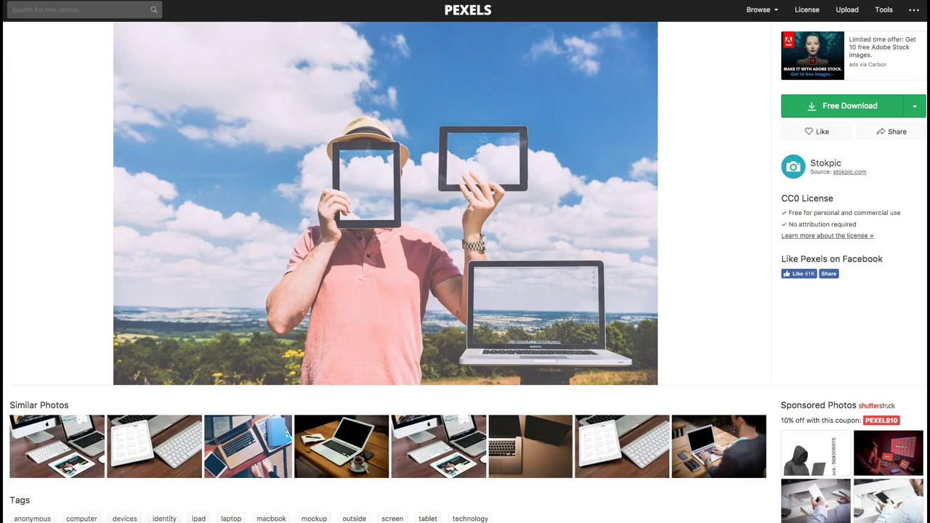
key(alt+Left)
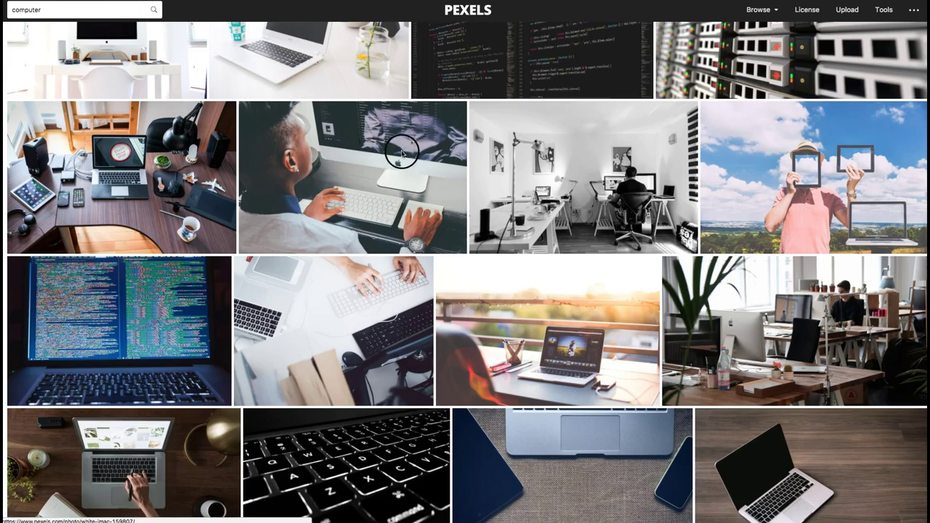
scroll(381, 141, up, 5)
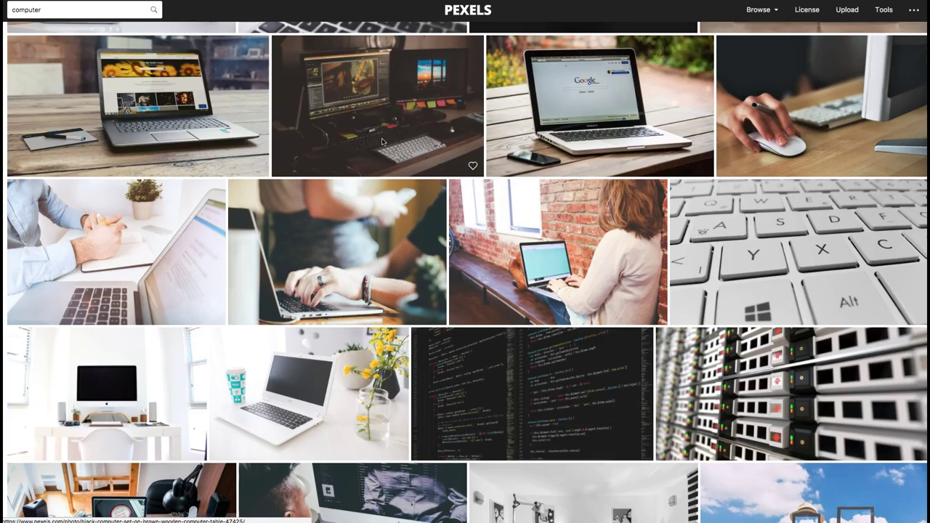
scroll(382, 141, down, 4)
scroll(382, 141, down, 9)
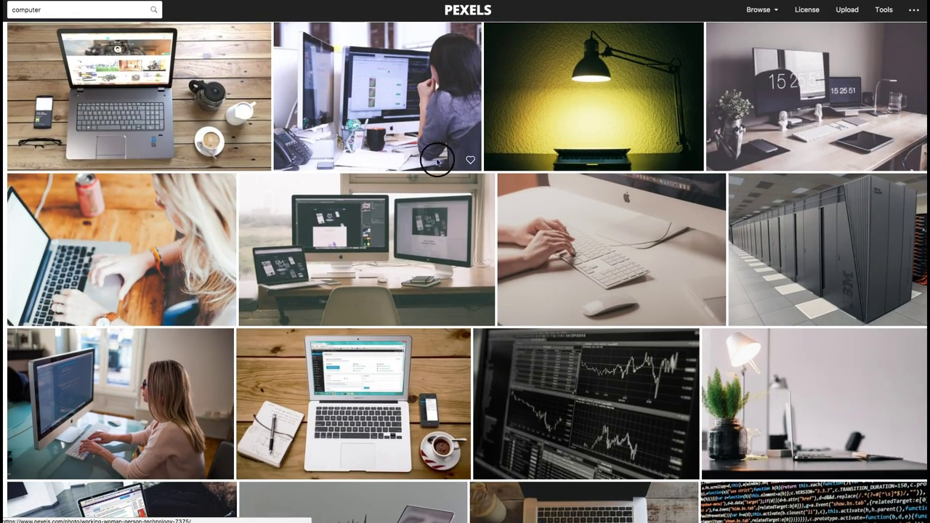
Step: Browse the computer photos, view the one of a person using a laptop beside a dog, and return to the results
scroll(128, 375, down, 1)
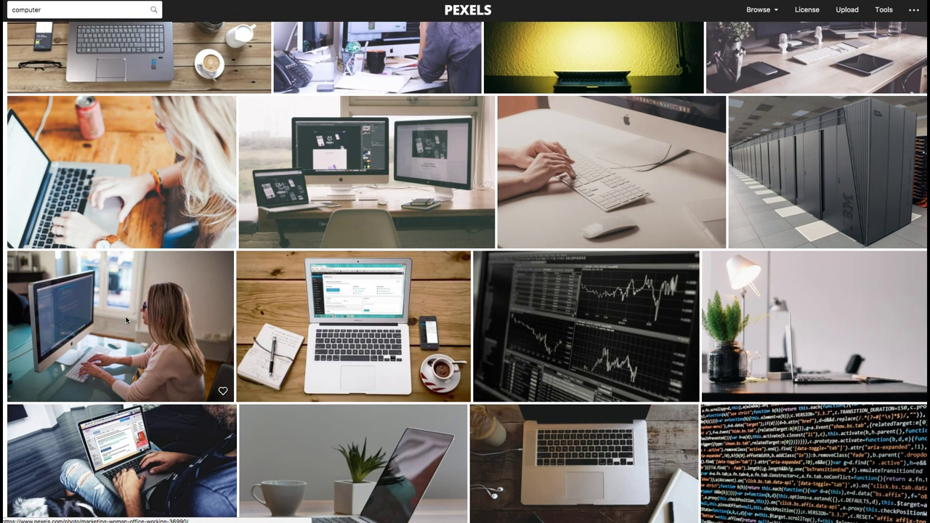
scroll(127, 320, down, 2)
scroll(127, 320, down, 1)
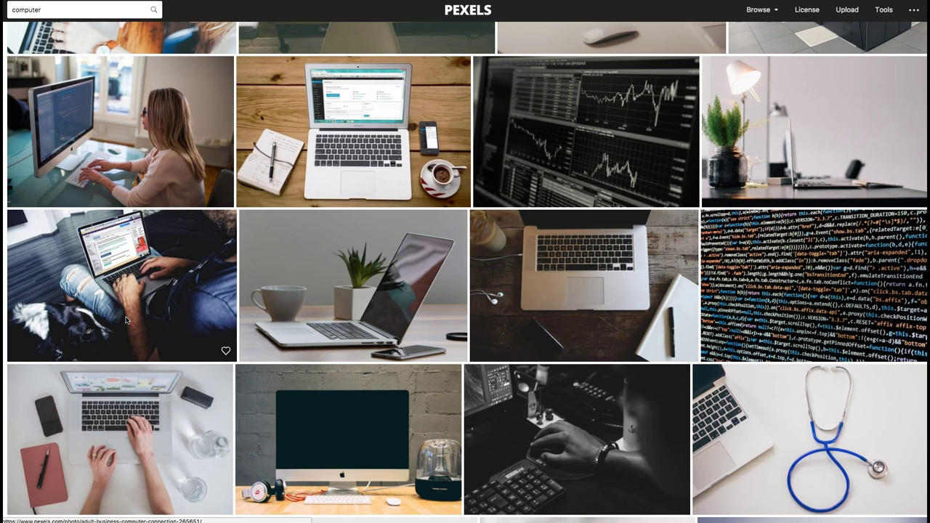
click(152, 270)
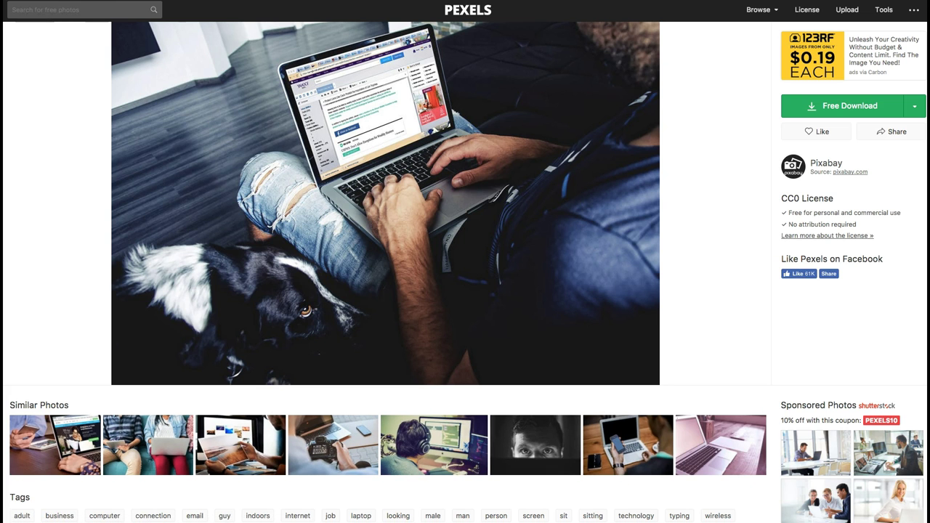
key(alt+Left)
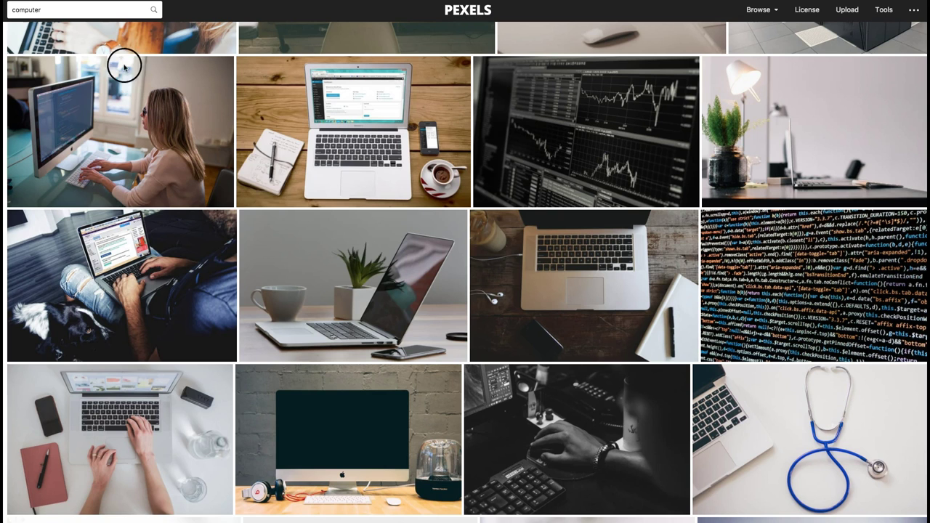
Step: Reopen the photo of the person using a laptop beside a dog and download it in Large size (1920 x 1271)
click(145, 265)
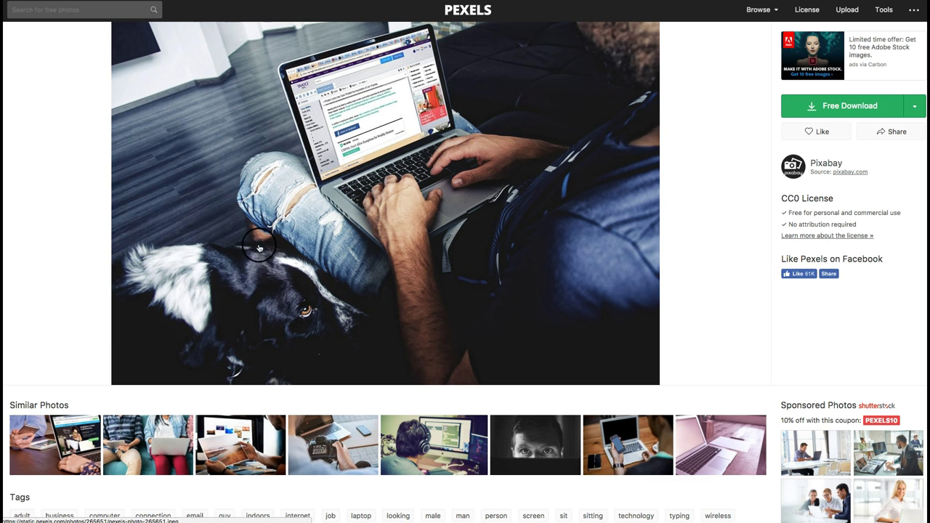
click(915, 107)
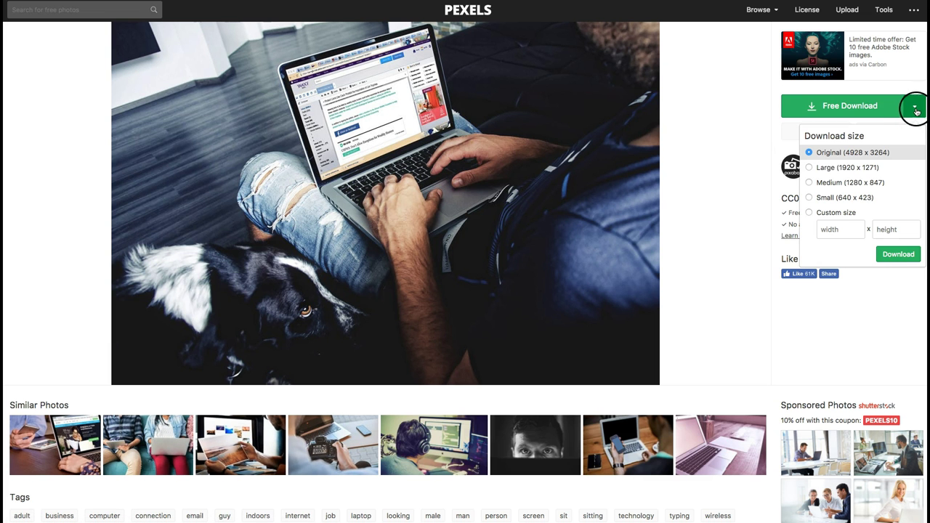
click(810, 168)
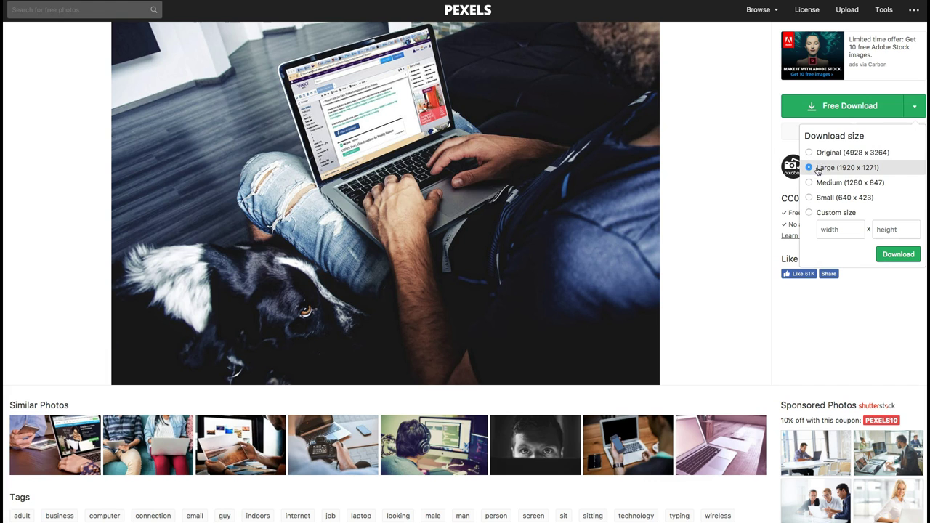
click(900, 255)
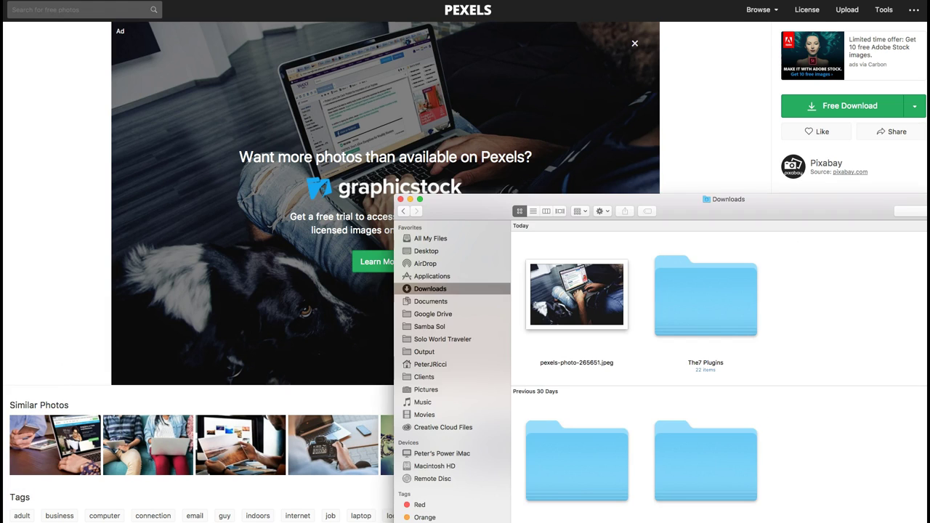
Step: Switch to Canva and upload pexels-photo-265651.jpeg from the Downloads folder to the FREE image collection
drag(691, 201, 802, 208)
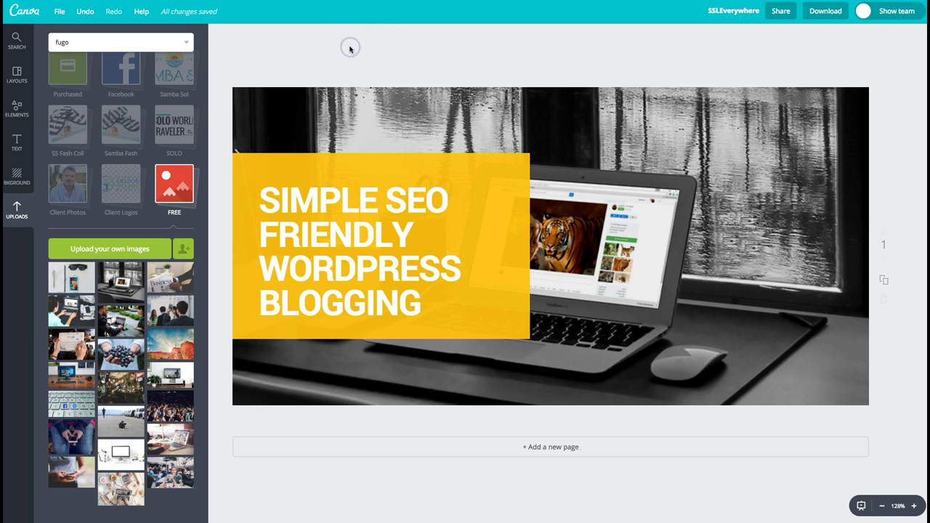
click(922, 330)
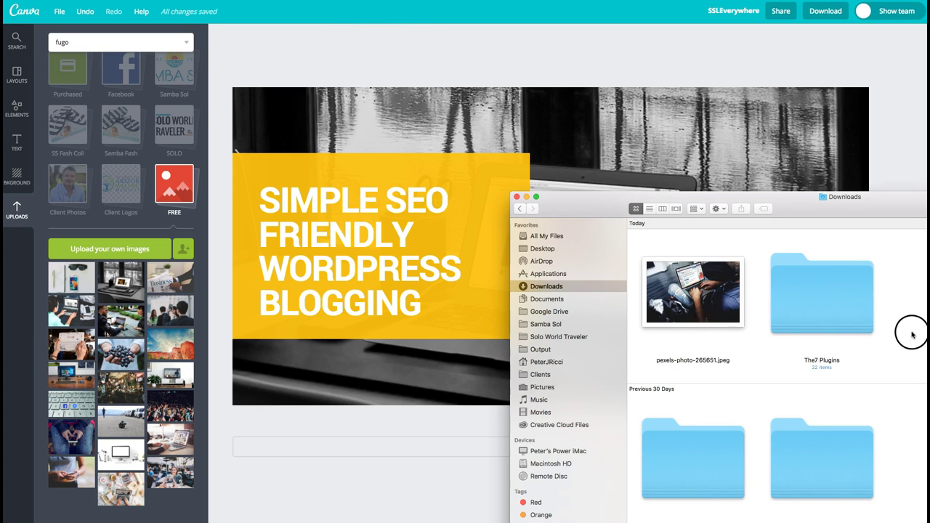
drag(668, 313, 103, 341)
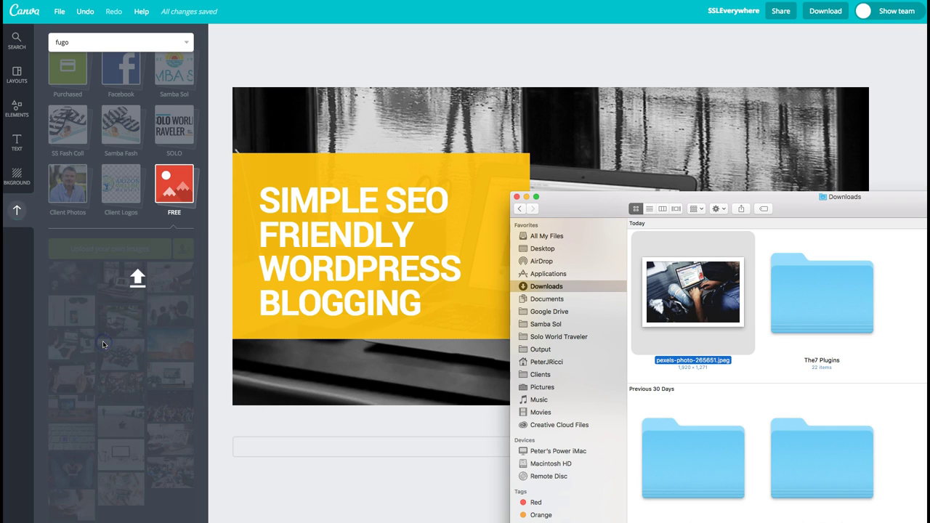
Step: Return to WordPress, close the Featured Image dialog and copy "Using Yoast SEO Effectively" from the post title
click(373, 39)
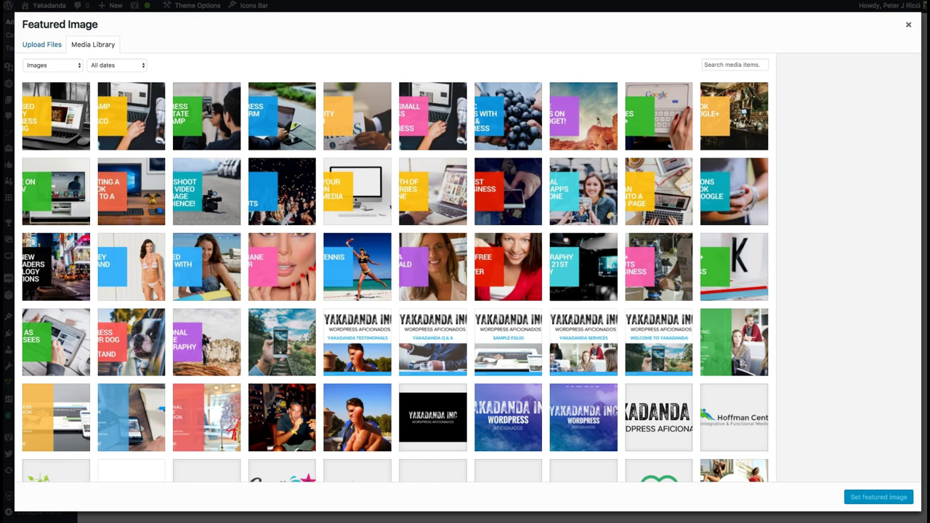
click(911, 26)
scroll(239, 33, up, 5)
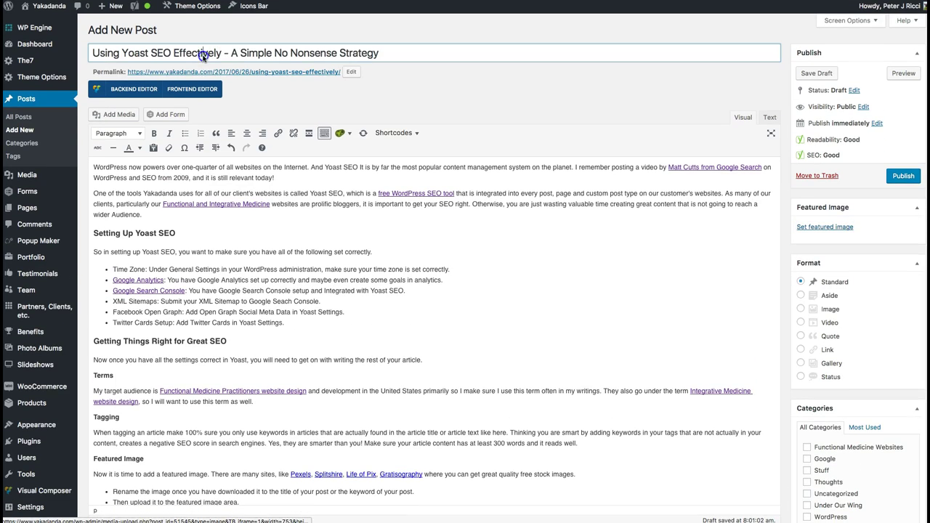
triple_click(203, 54)
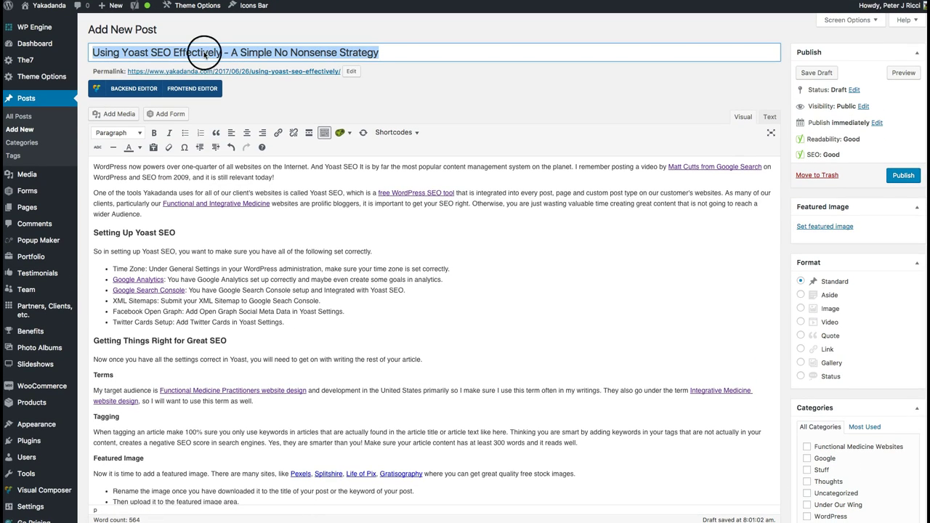
drag(222, 54, 93, 55)
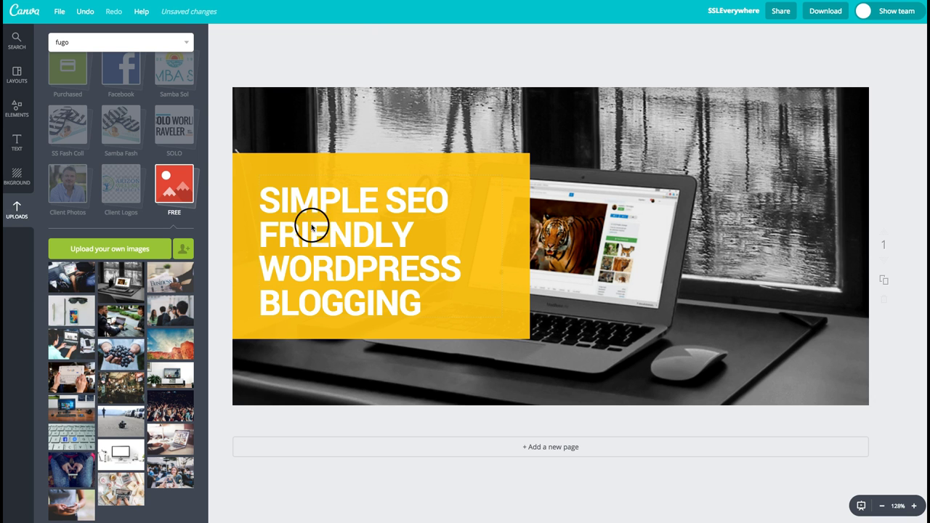
Step: Switch to Canva and replace the banner's heading with "USING YOAST SEO EFFECTIVELY"
click(311, 203)
click(317, 200)
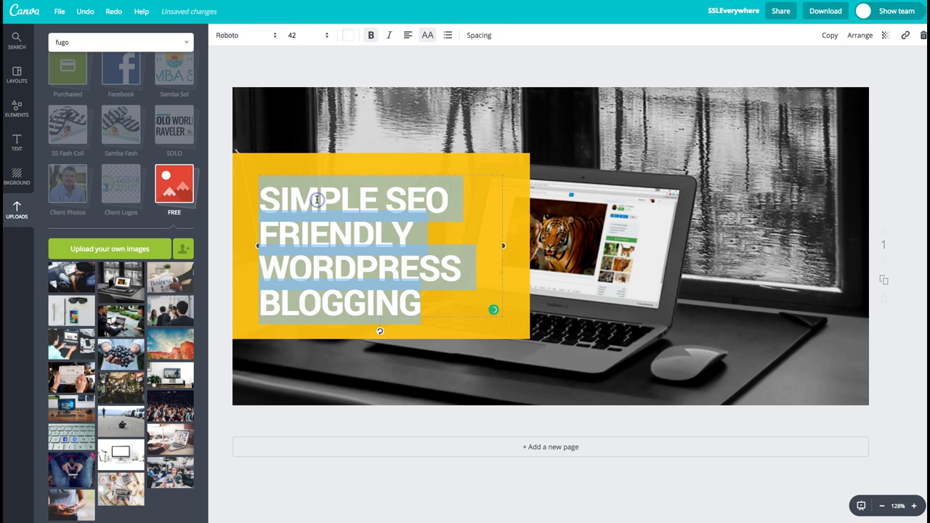
text(USING YOAST SEO EFFECTIVELY)
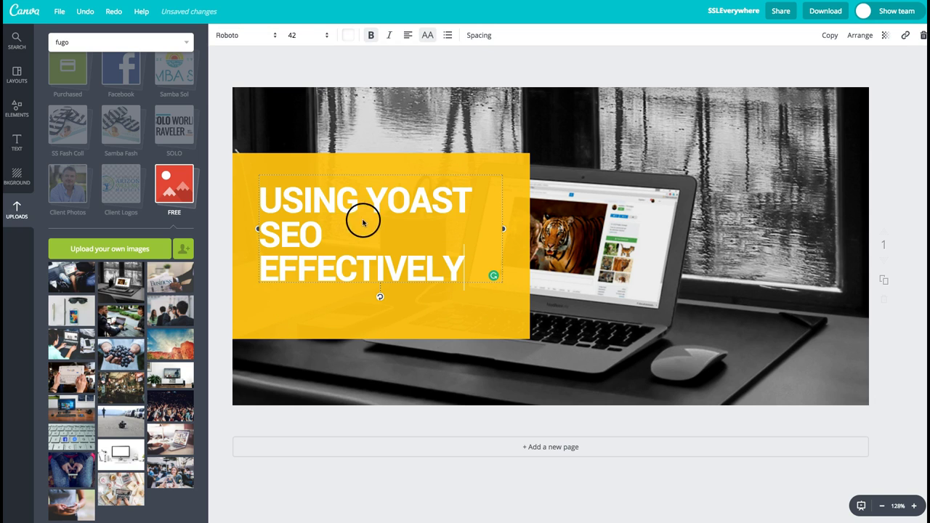
Step: Switch to the Yakadanda website and review the text box colours on the news posts' banner images
click(461, 58)
click(280, 174)
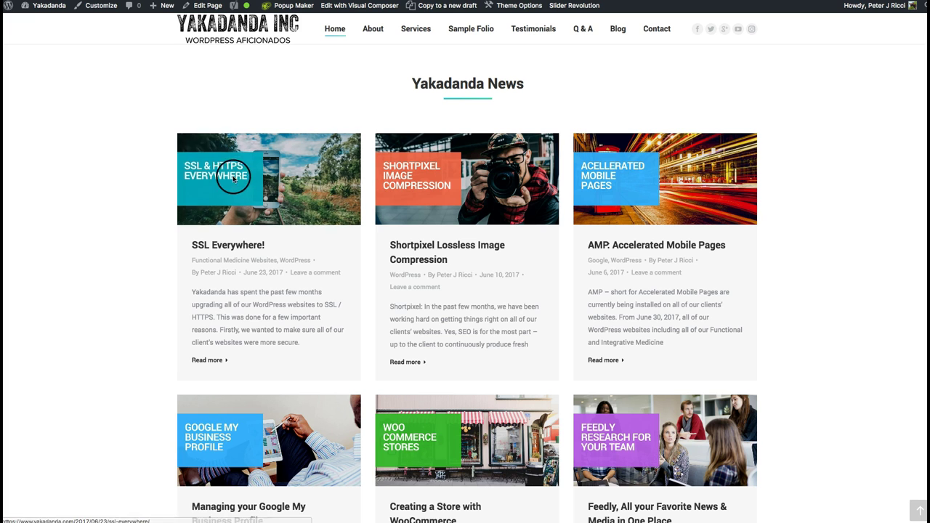
scroll(379, 180, up, 3)
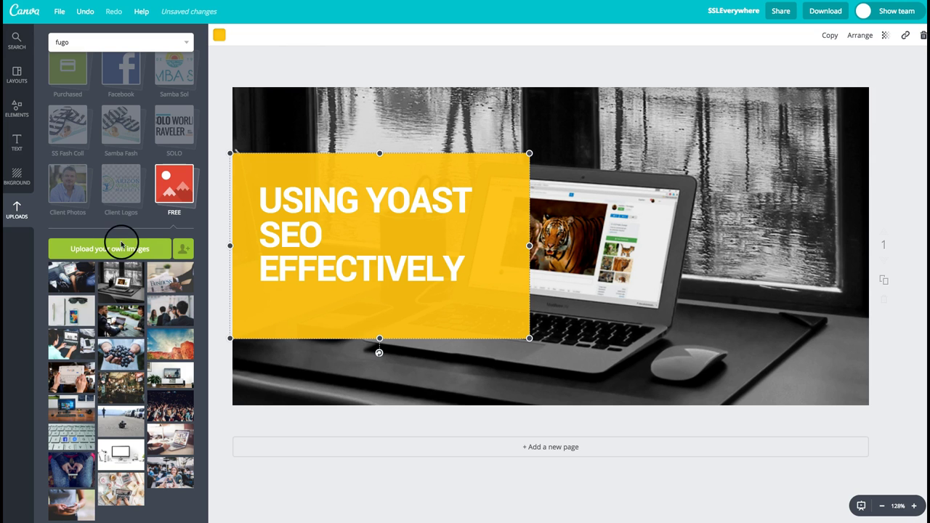
Step: Return to Canva and replace the banner's background with the uploaded laptop and dog photo
drag(90, 282, 606, 283)
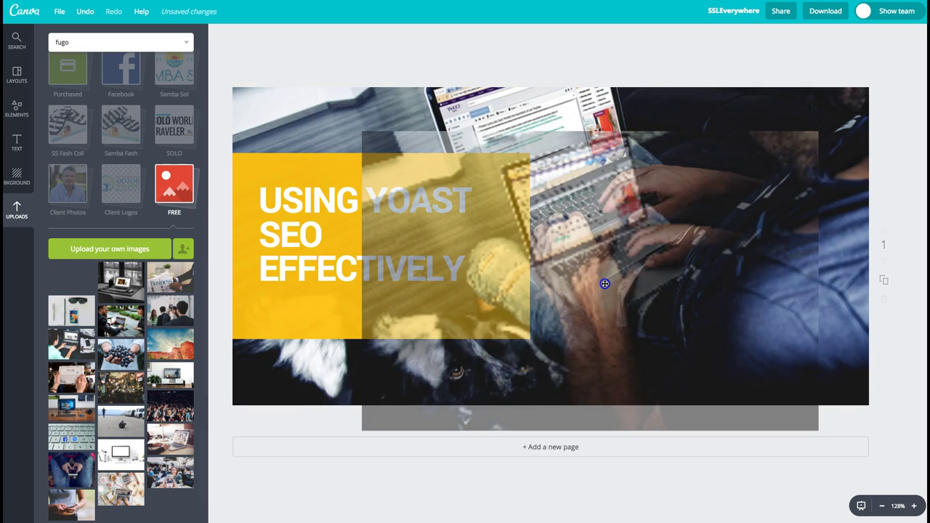
click(495, 51)
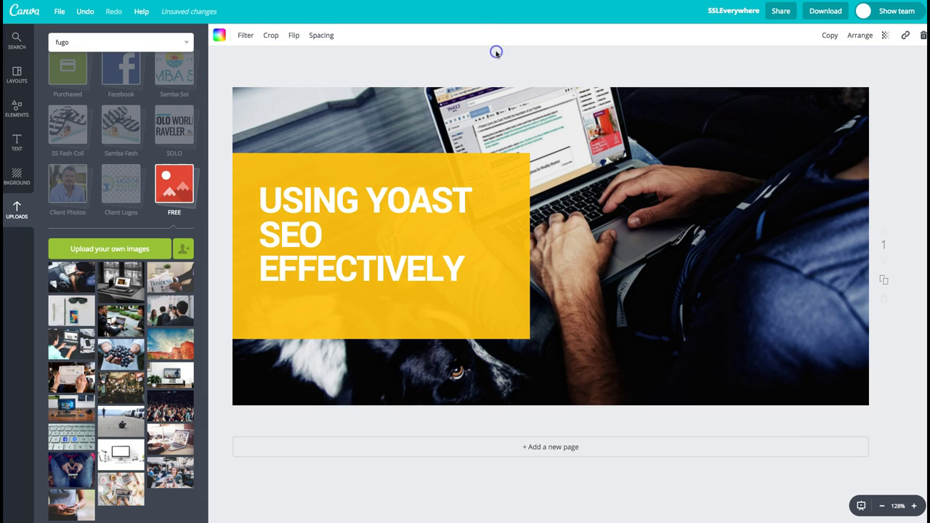
Step: Recolour the banner's yellow text box with the blue document colour and download the design as a JPG
click(408, 164)
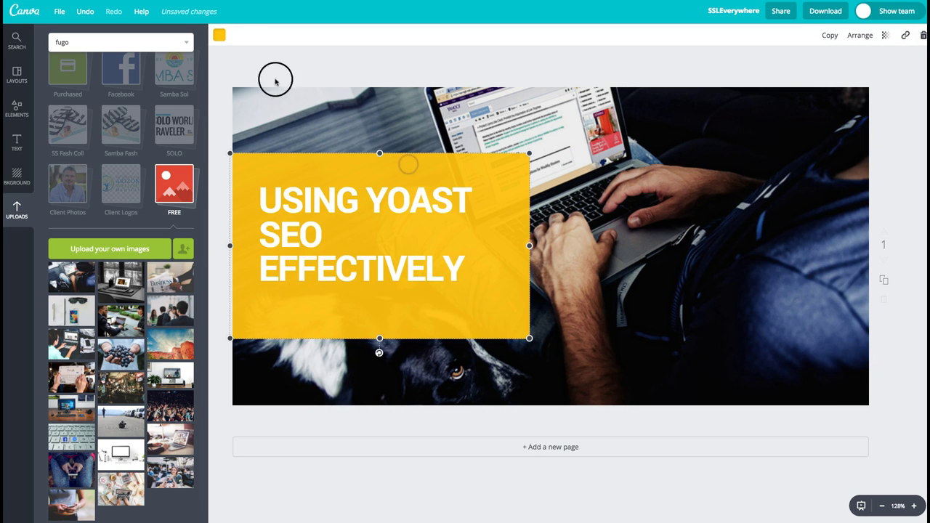
click(220, 36)
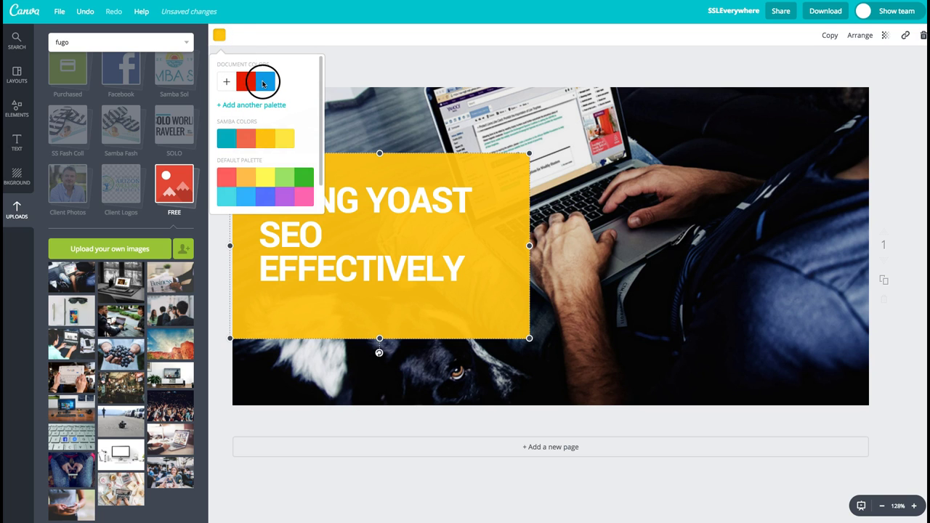
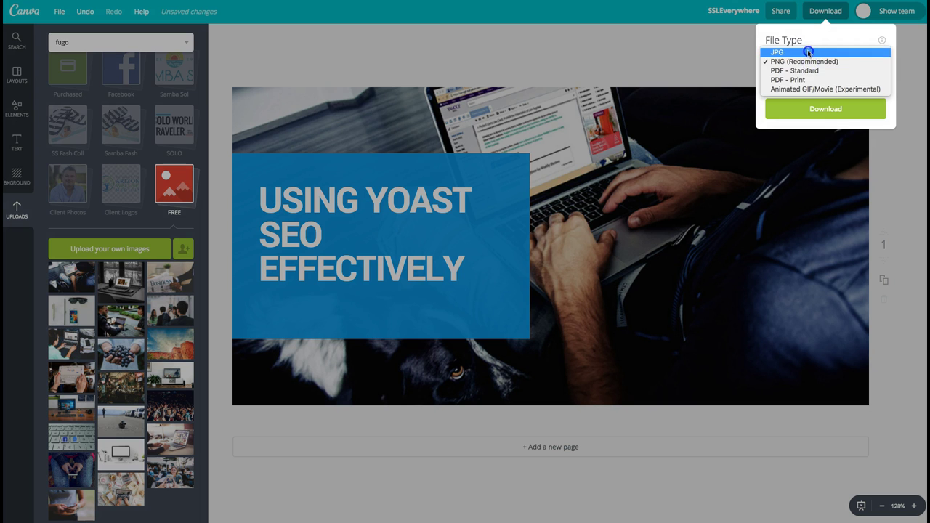
click(817, 93)
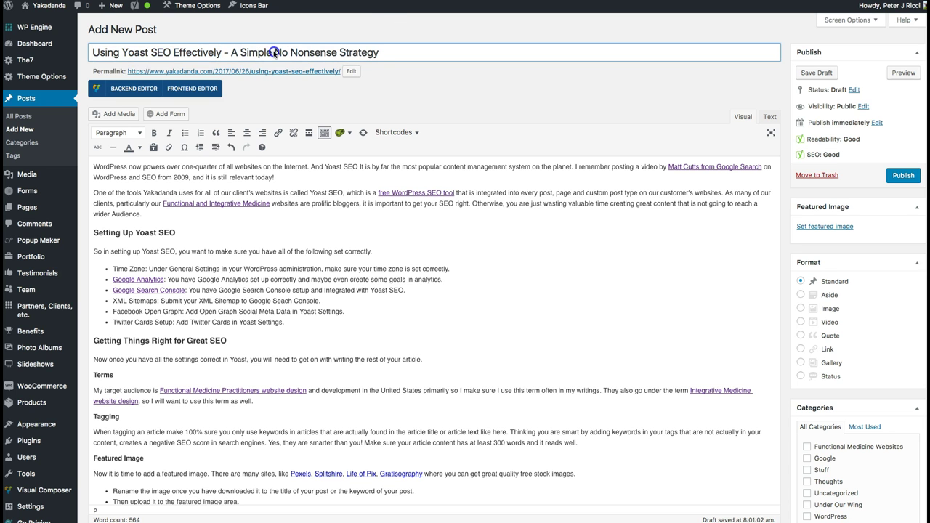
Step: Copy the full WordPress post title and rename SSLEverywhere.jpg in Downloads as "Using Yoast SEO Effectively - A Simple No Nonsense Strategy"
triple_click(275, 53)
key(super+c)
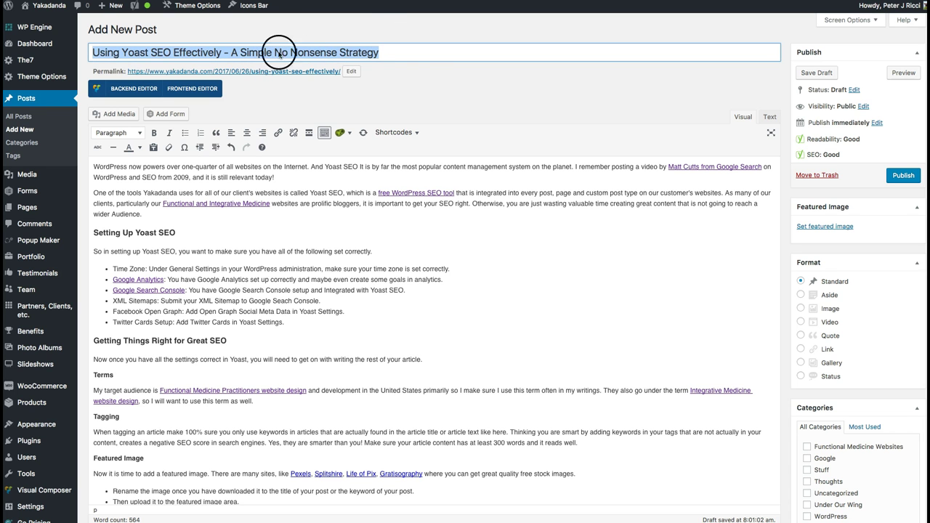
click(492, 95)
key(super+Tab)
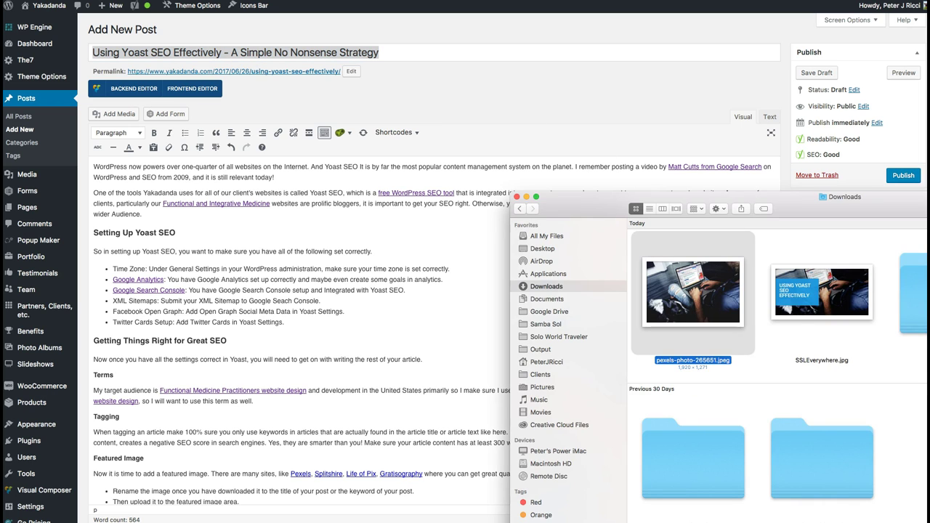
click(738, 375)
click(805, 363)
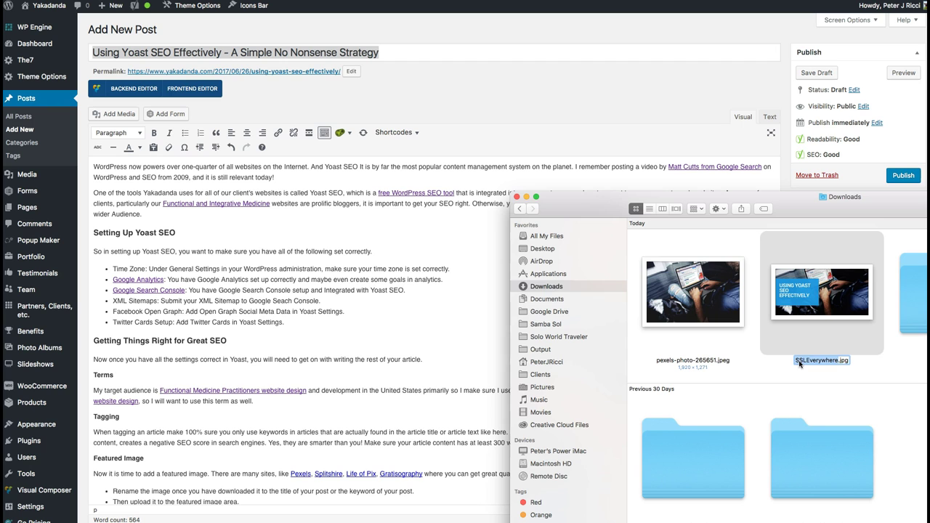
key(super+v)
click(850, 392)
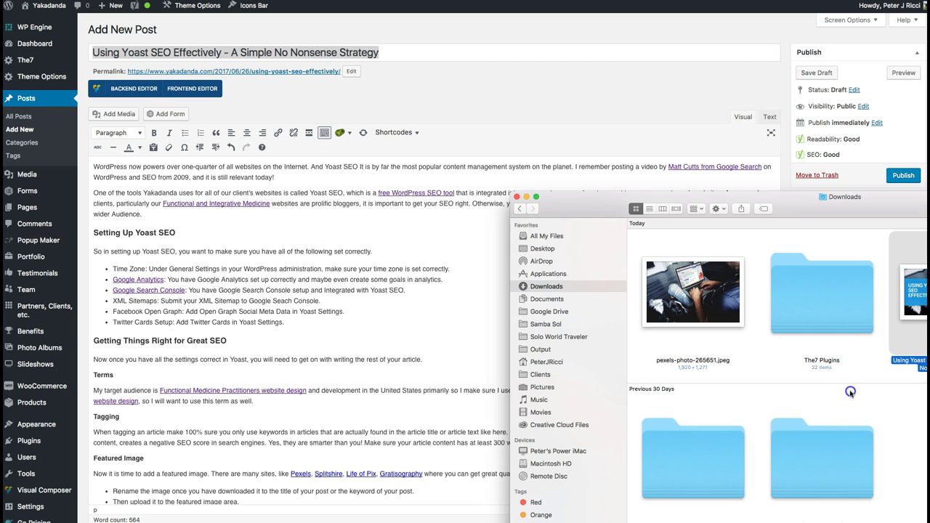
Step: Return to the post and upload the renamed banner from Downloads to the media library through the featured image setting
click(667, 103)
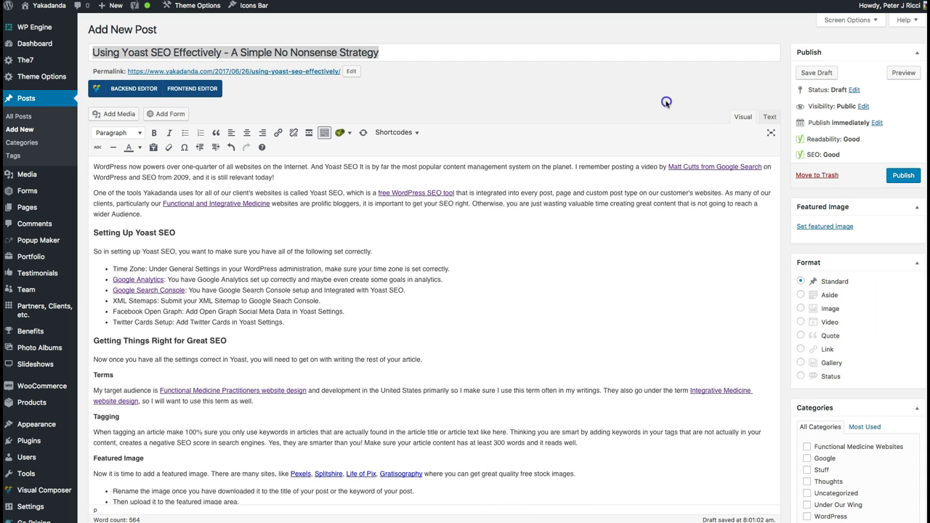
click(825, 227)
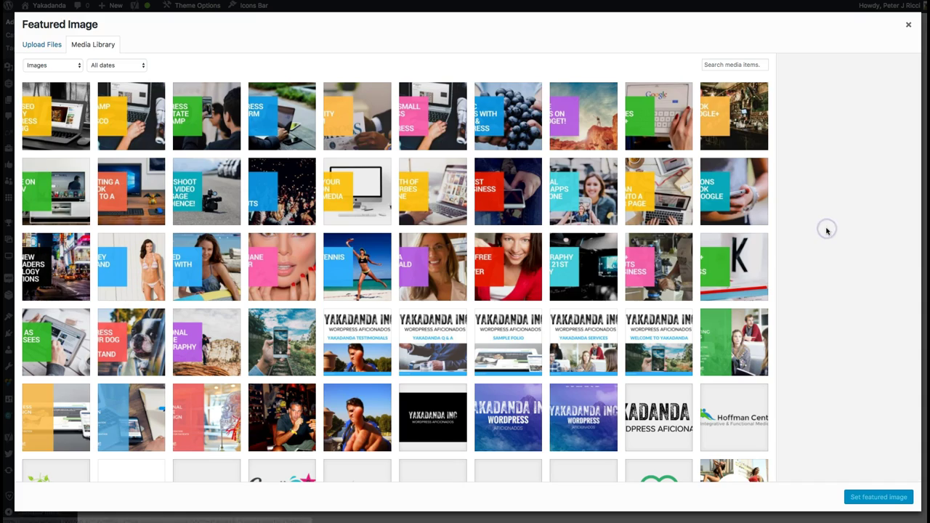
drag(826, 229, 327, 160)
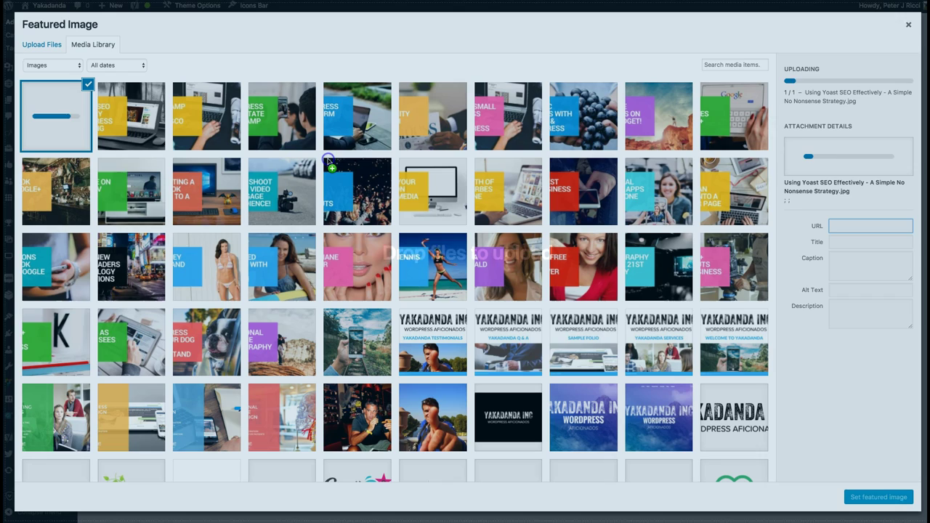
click(386, 50)
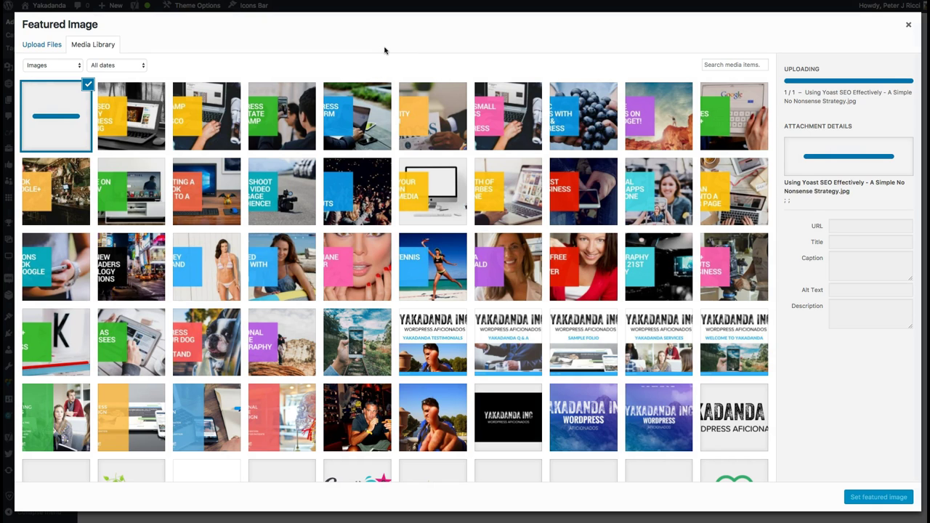
Step: Paste the copied post title into the uploaded banner's caption, alt text and description
click(850, 256)
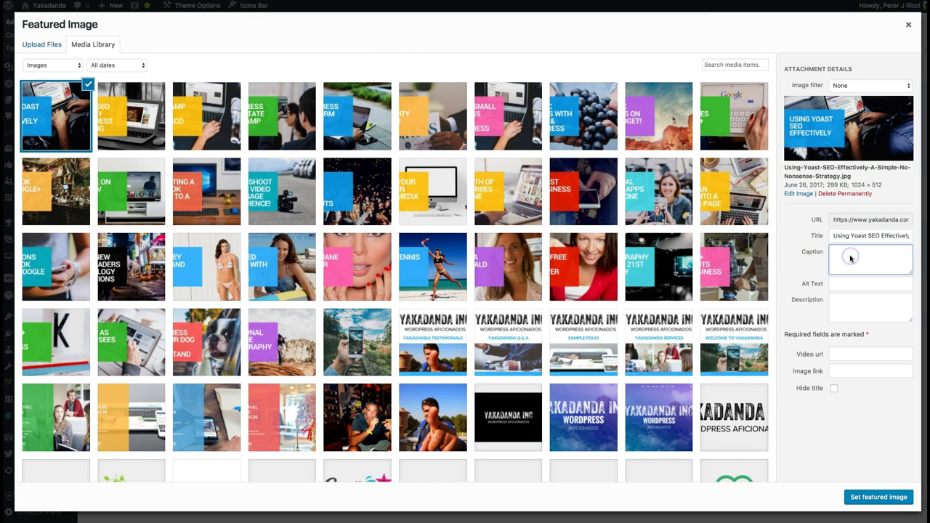
key(ctrl+v)
click(851, 285)
key(ctrl+v)
click(847, 303)
key(ctrl+v)
Step: Replace "A Simple No Nonsense Strategy" with "For Functional medicine Practitioners" in the banner's caption and description
drag(869, 260, 891, 269)
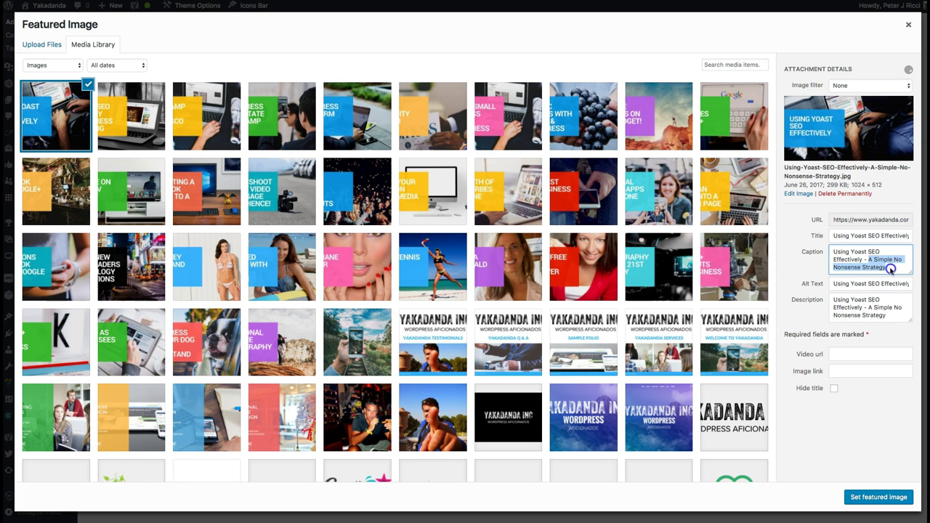
key(BackSpace)
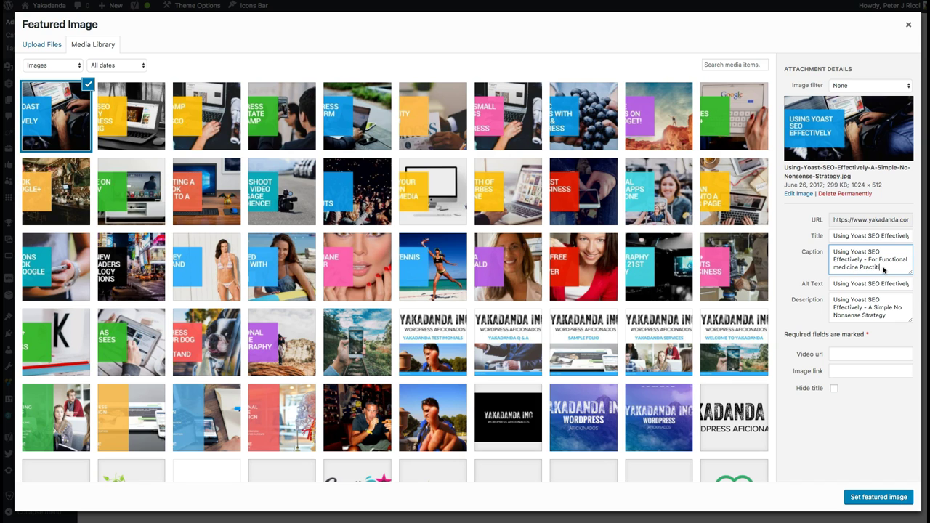
drag(870, 262, 902, 272)
key(super+c)
click(874, 311)
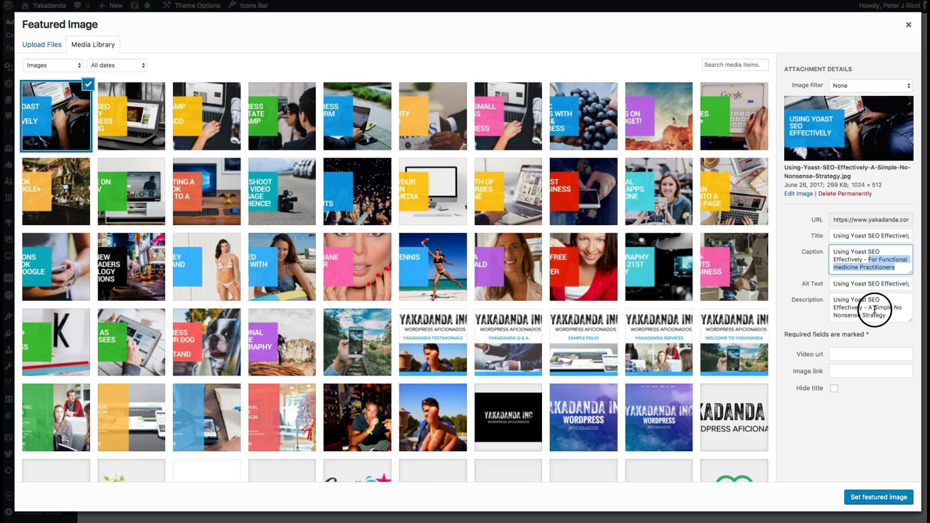
drag(870, 308, 888, 317)
key(super+v)
click(875, 396)
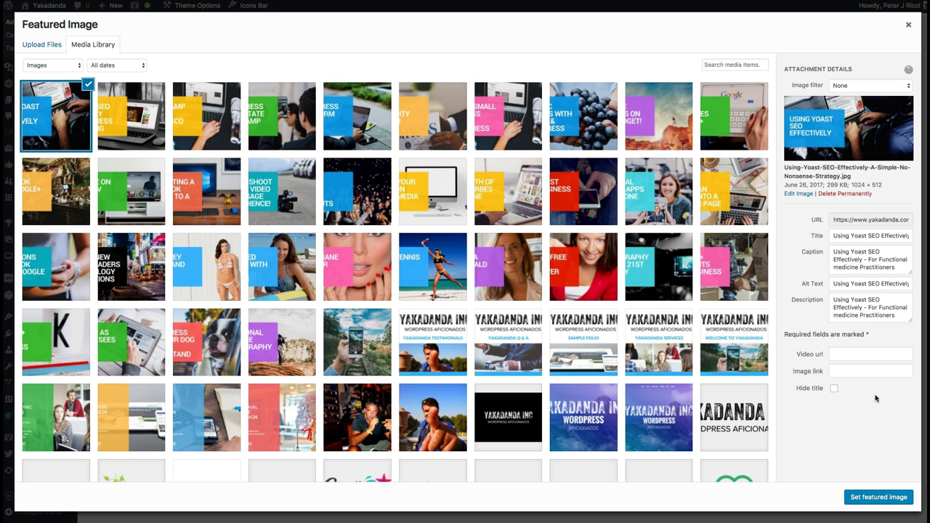
Step: Capitalize "Medicine" in the banner's description and caption, and set the banner as the post's featured image
click(834, 316)
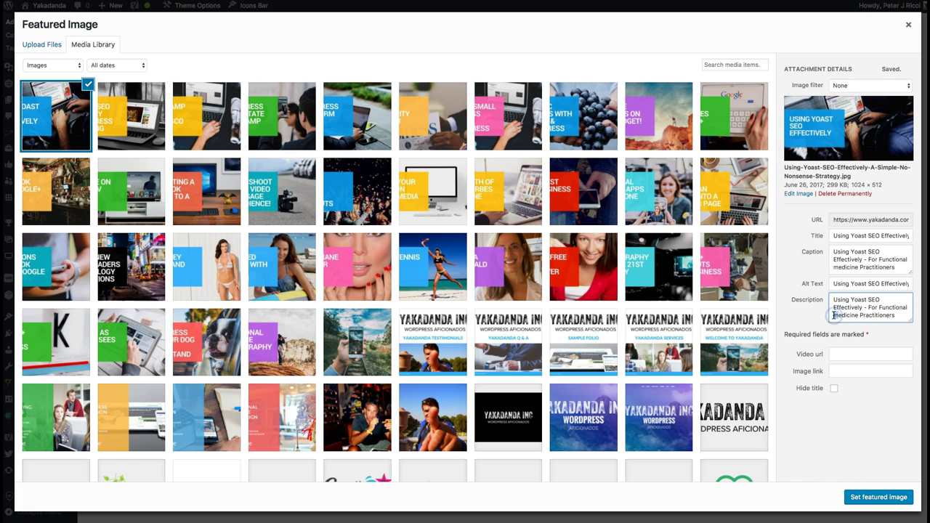
key(Delete)
text(M)
click(834, 268)
click(879, 401)
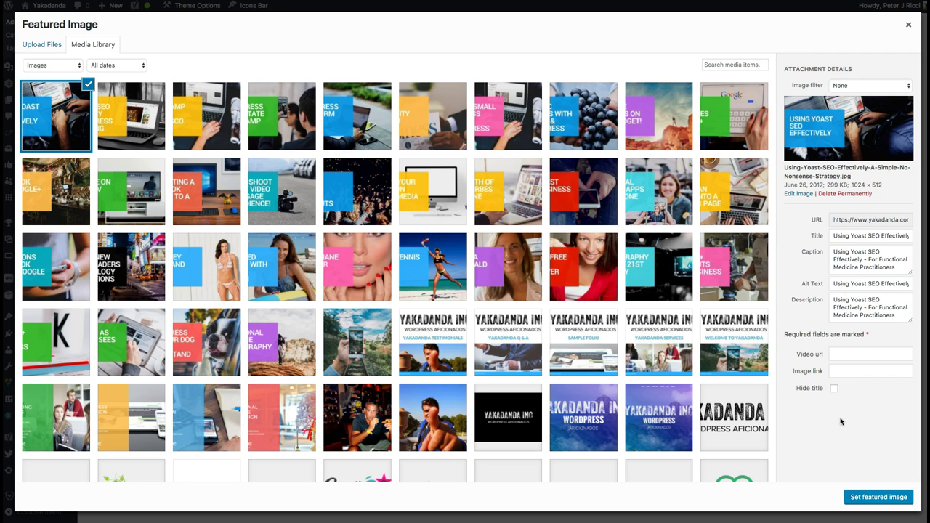
click(853, 499)
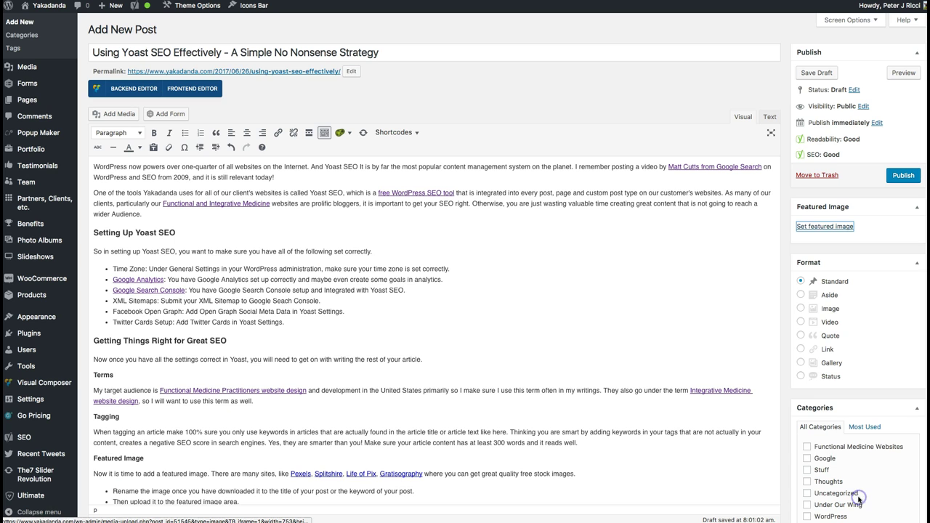
click(653, 87)
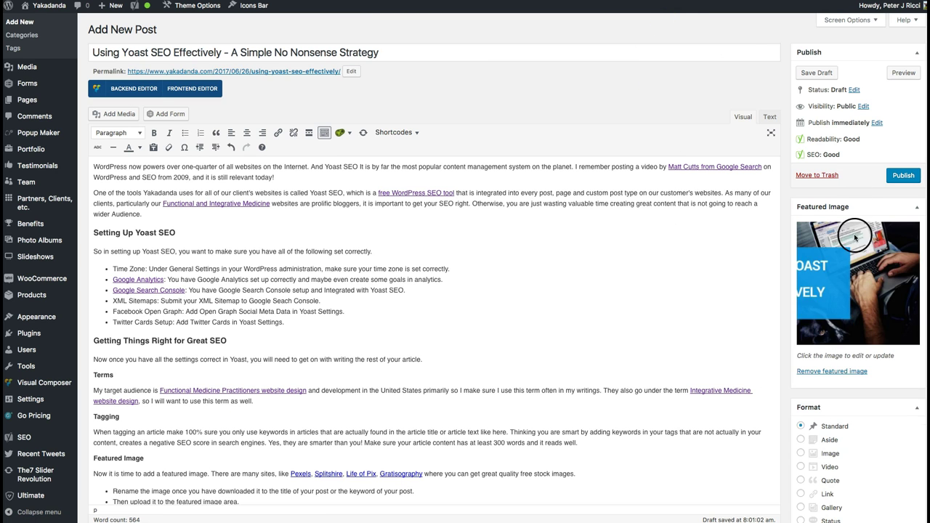
Step: Review the post's Yoast SEO keyword analysis and its readability analysis
scroll(694, 313, down, 3)
scroll(694, 302, down, 10)
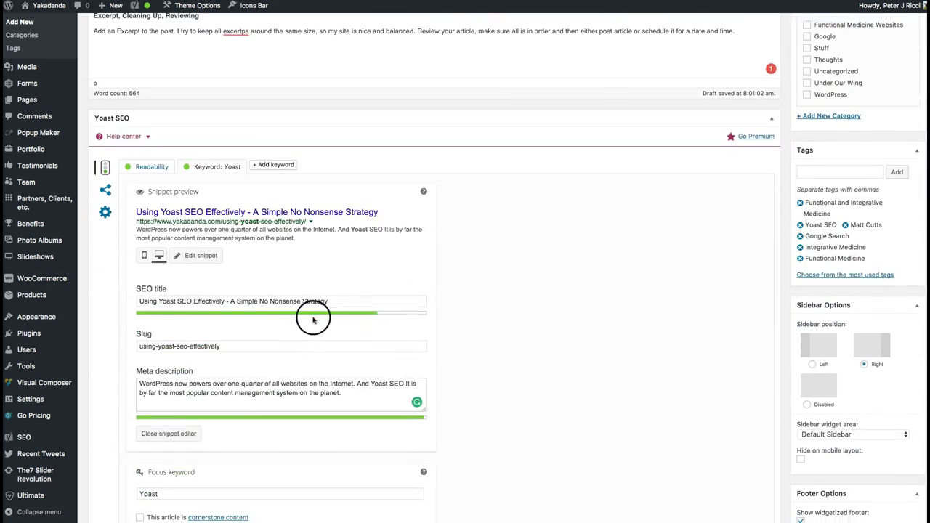
scroll(220, 380, down, 2)
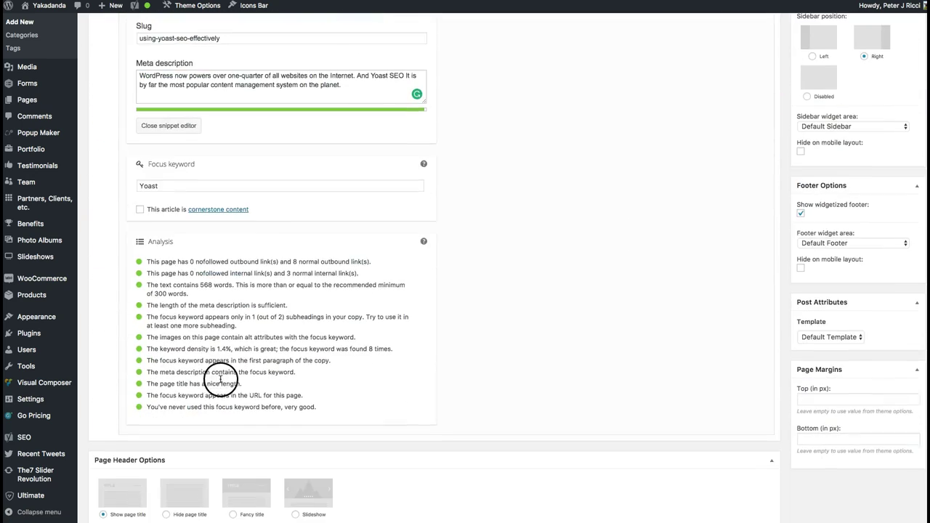
scroll(211, 283, up, 5)
click(147, 83)
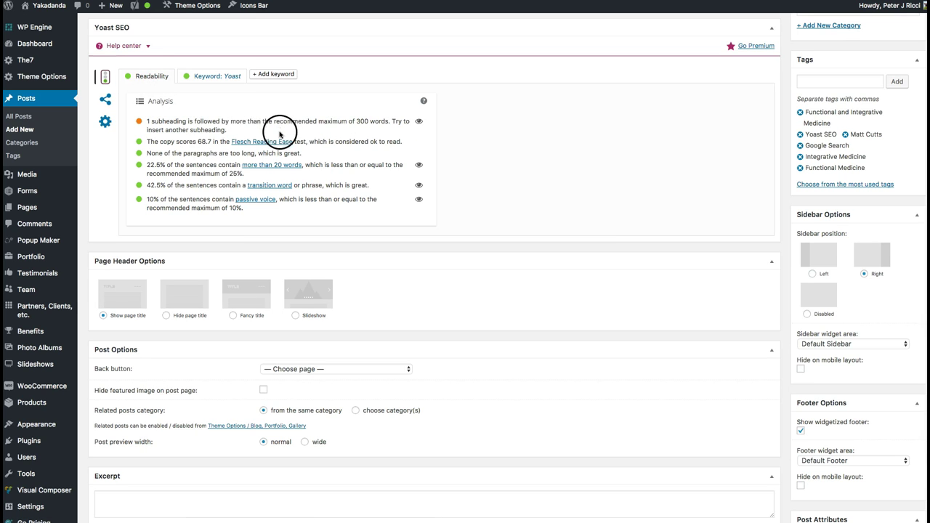
Step: Add the subheading "Finishing Up" above the Categories section of the post and format it as Heading 3
scroll(280, 134, up, 5)
scroll(279, 135, up, 8)
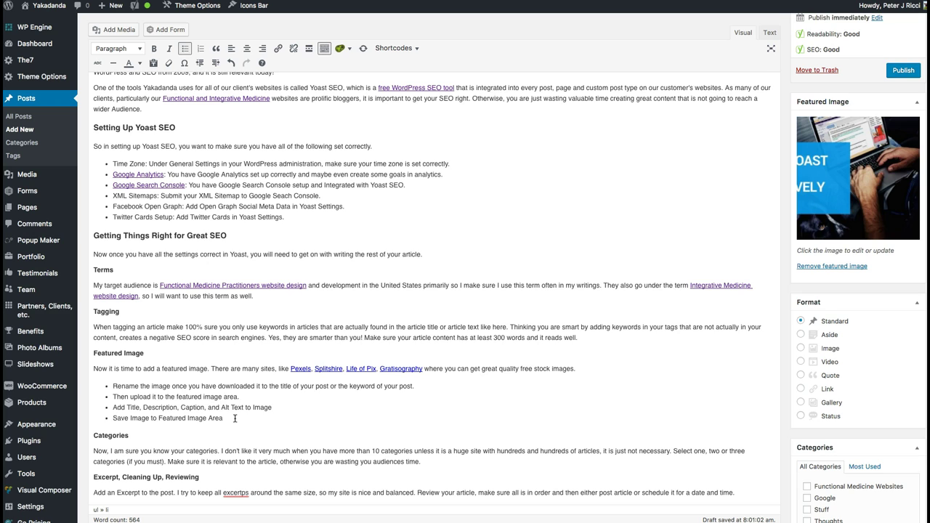
key(Return)
key(Return)
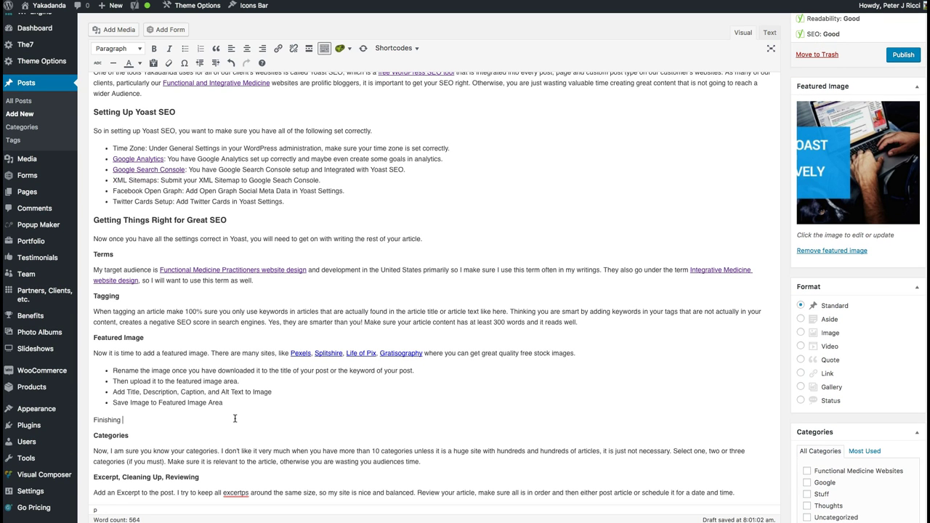
click(135, 420)
scroll(229, 436, down, 5)
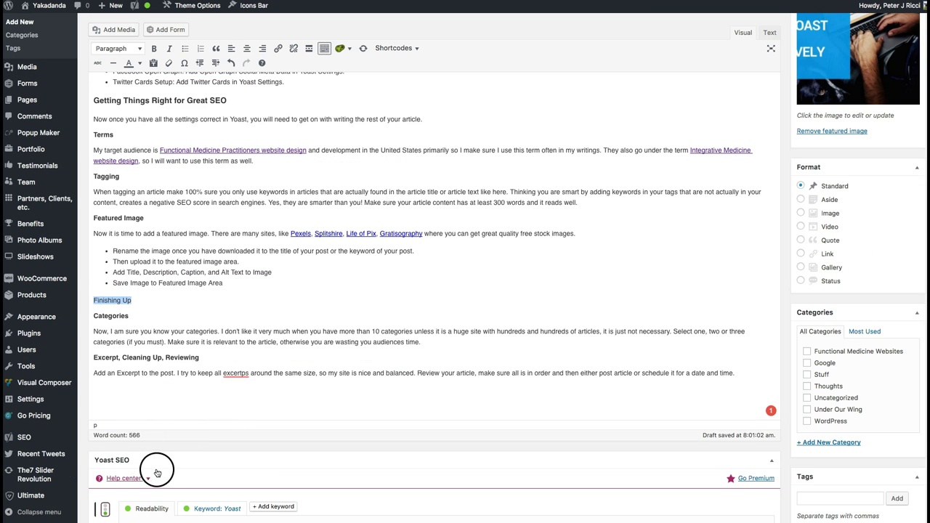
scroll(172, 353, up, 4)
click(125, 48)
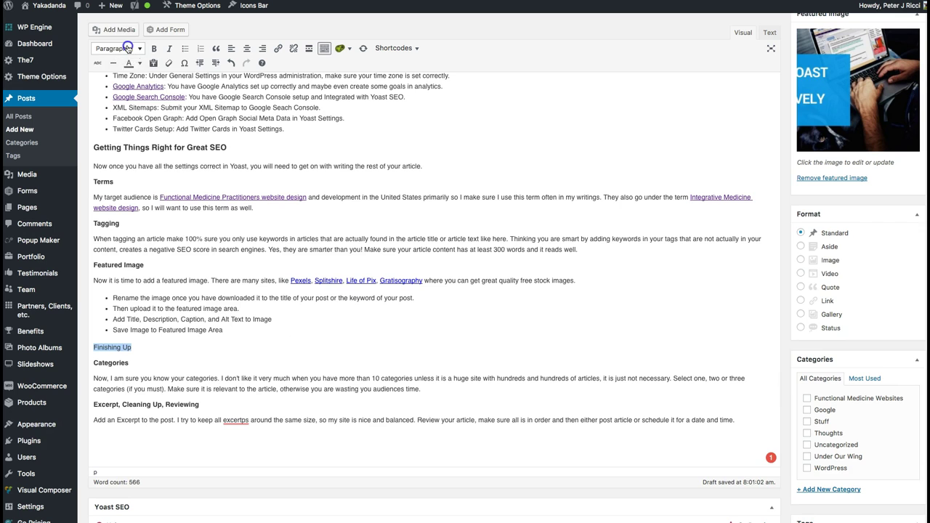
click(128, 123)
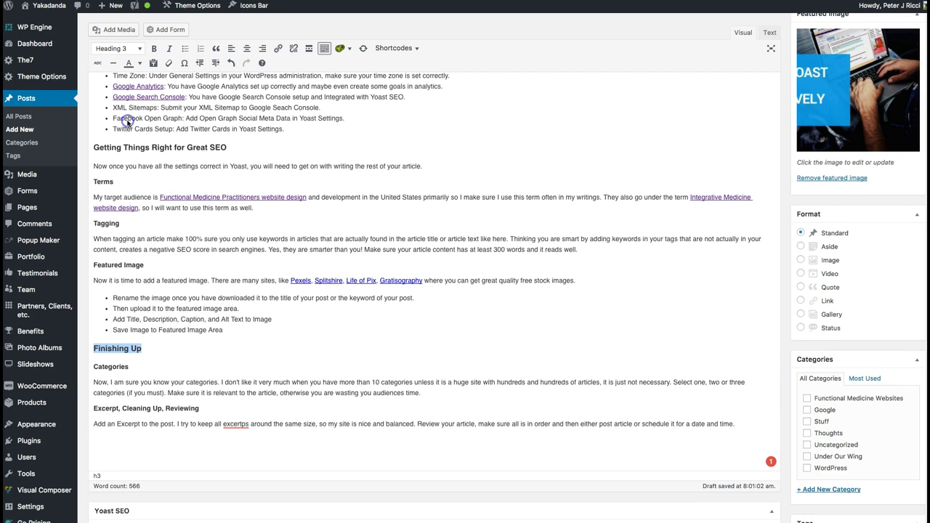
click(258, 239)
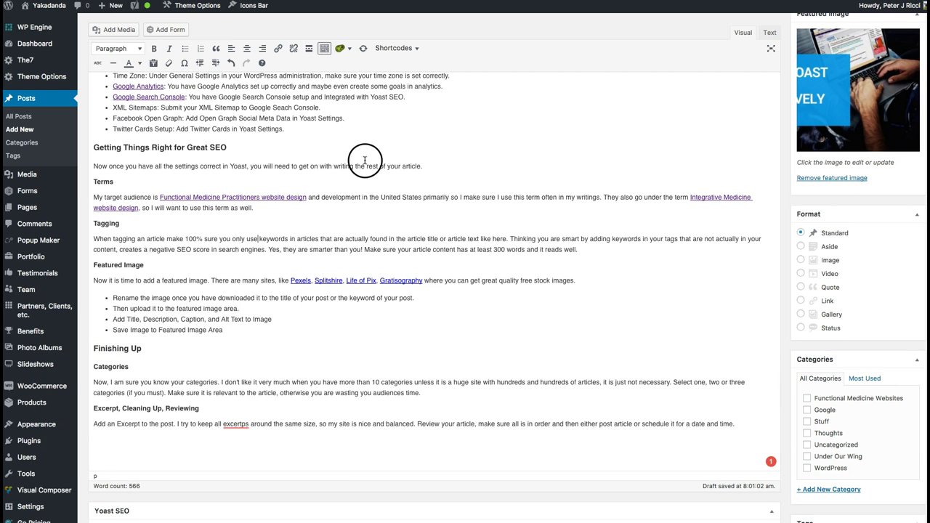
Step: Recheck the Yoast readability and keyword tabs and look over the post from the title down
scroll(367, 162, down, 5)
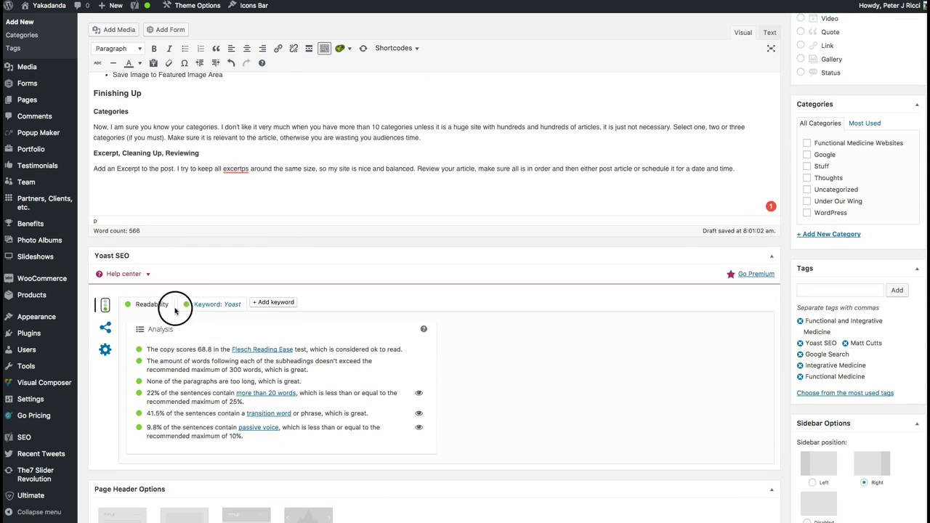
click(206, 306)
click(155, 306)
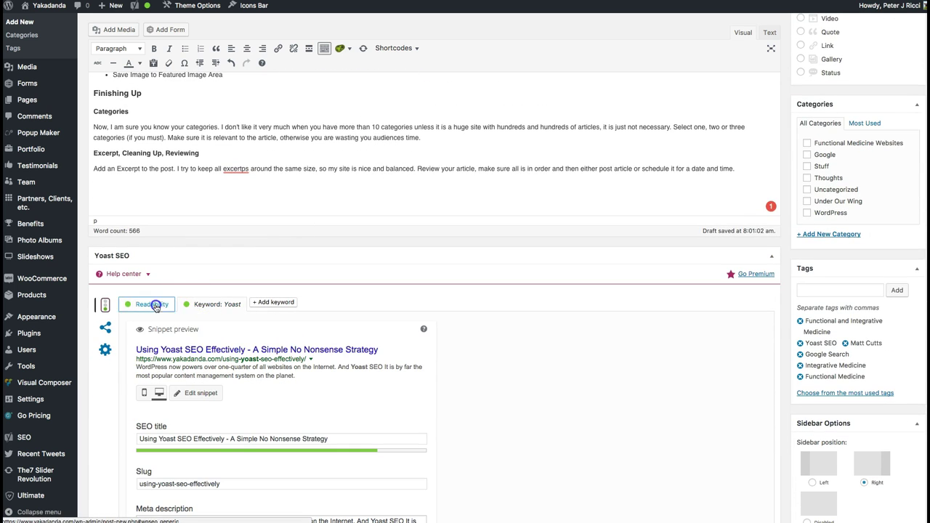
scroll(277, 190, up, 8)
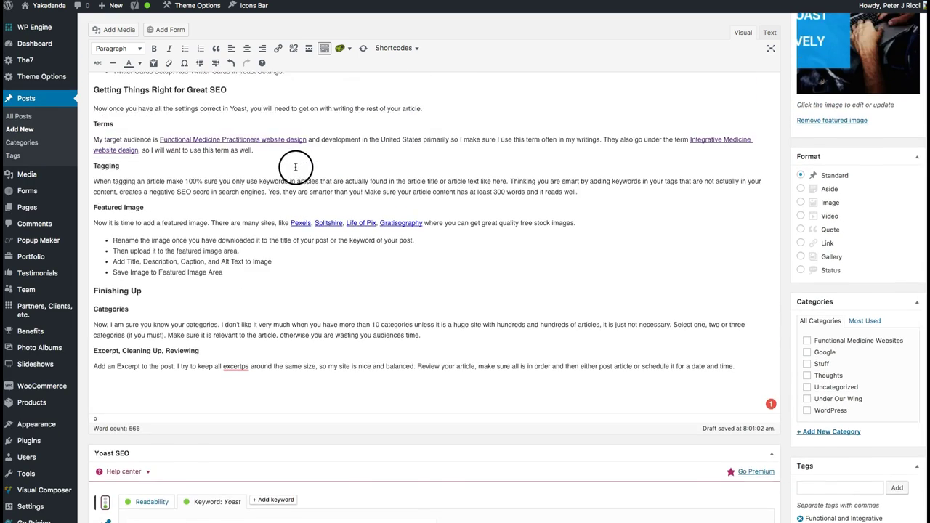
scroll(466, 259, up, 1)
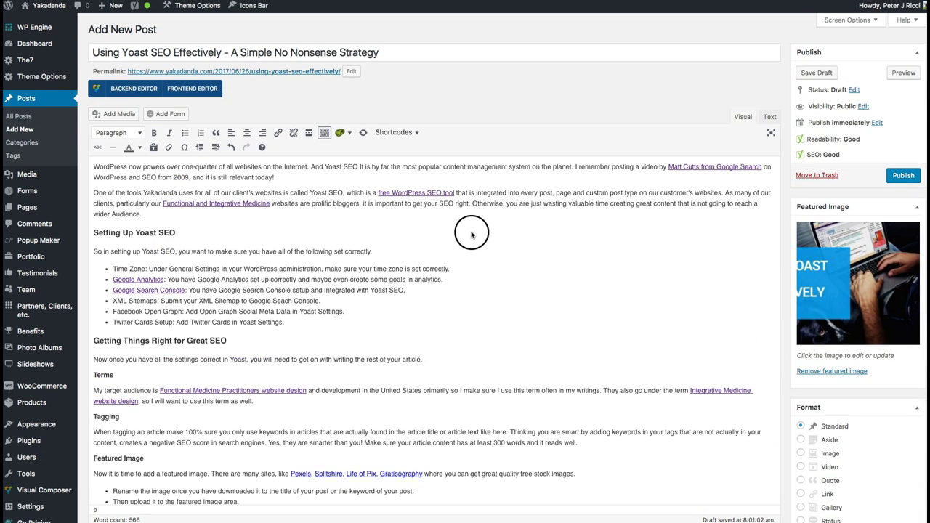
scroll(471, 235, down, 7)
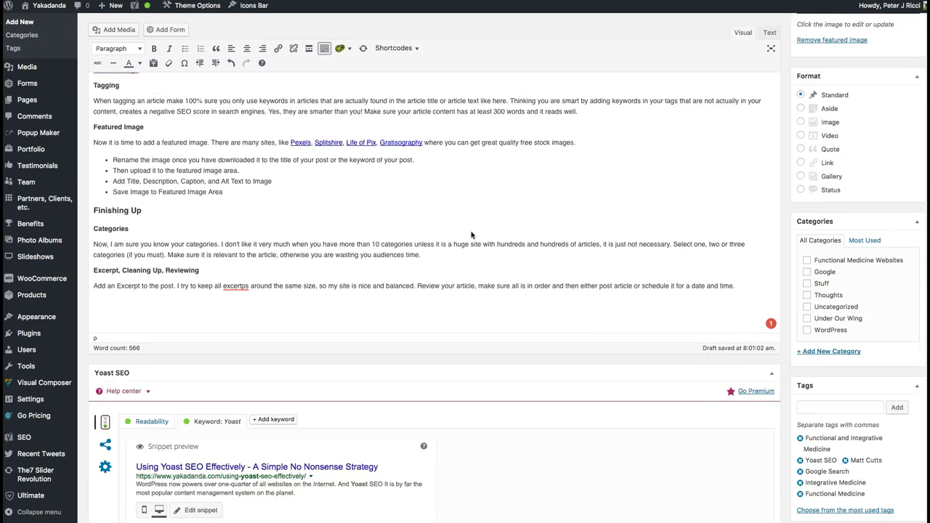
Step: Open the post in the Grammarly editor and replace "websites" with "sites" after "customer's" and "set correctly" with "configured correctly"
click(770, 294)
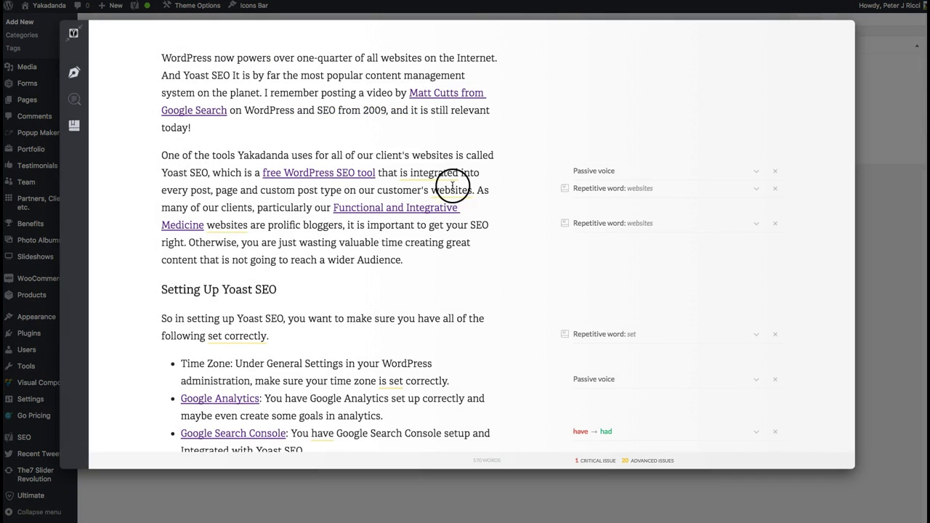
click(431, 175)
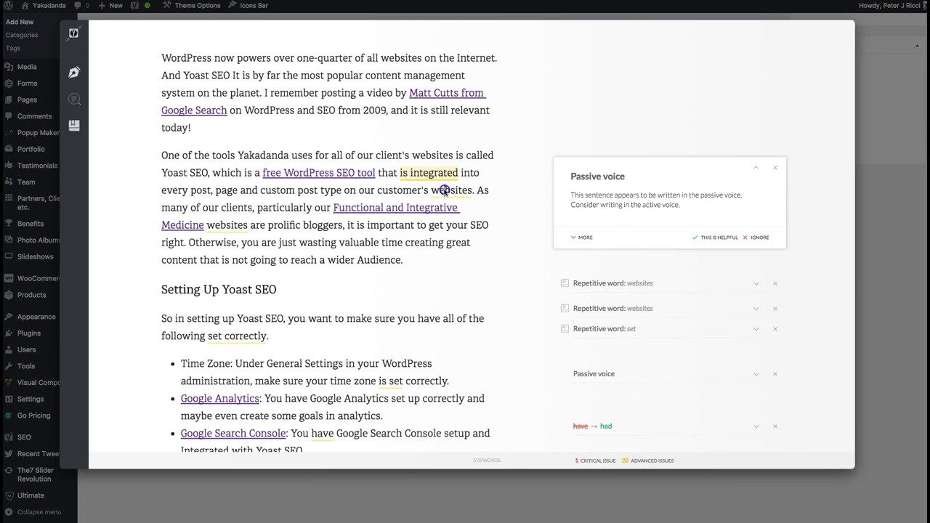
click(444, 190)
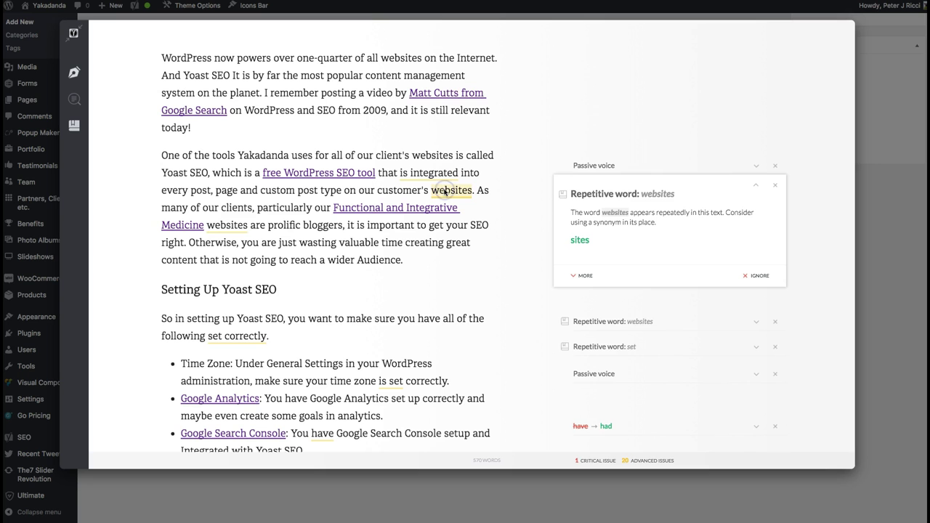
click(581, 241)
scroll(460, 250, down, 3)
click(254, 231)
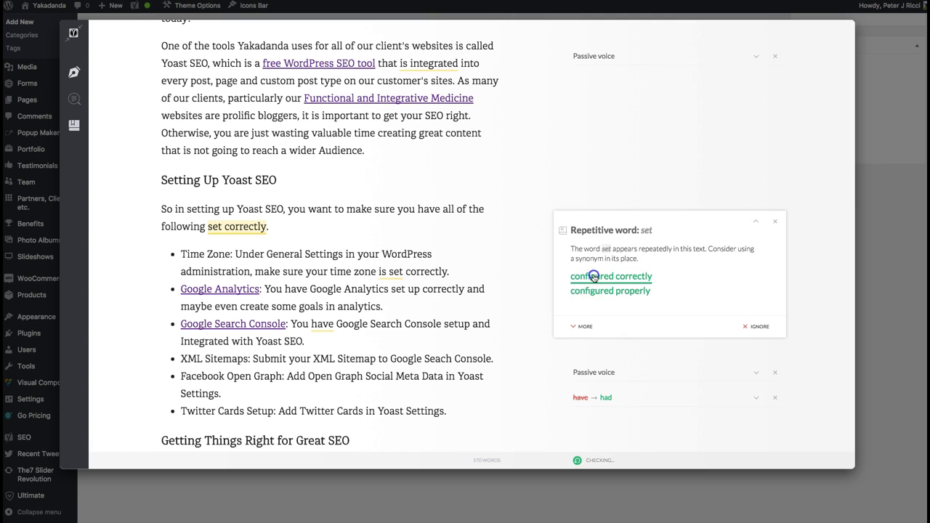
click(593, 277)
Step: Accept the suggestions "had" in the Google Search Console item and "the followings" in the Setting Up Yoast SEO introduction
scroll(449, 278, down, 2)
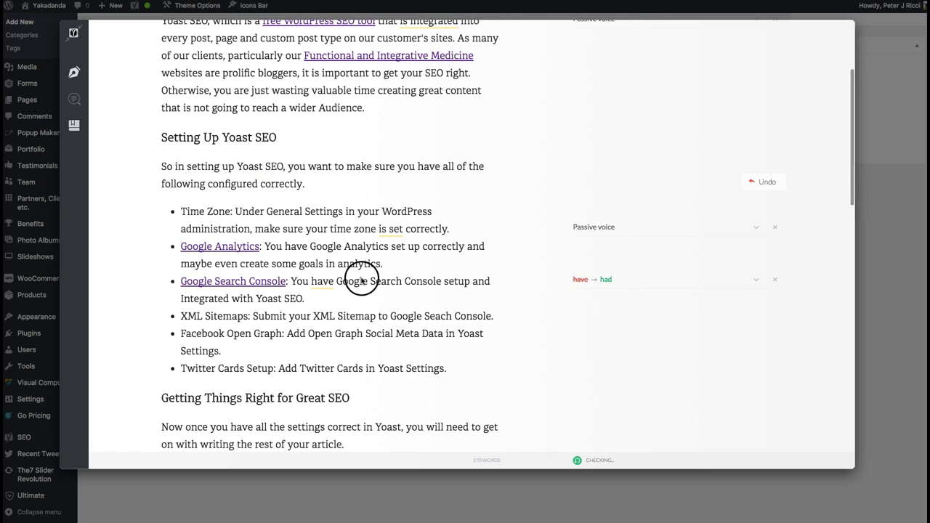
click(602, 279)
scroll(463, 292, down, 2)
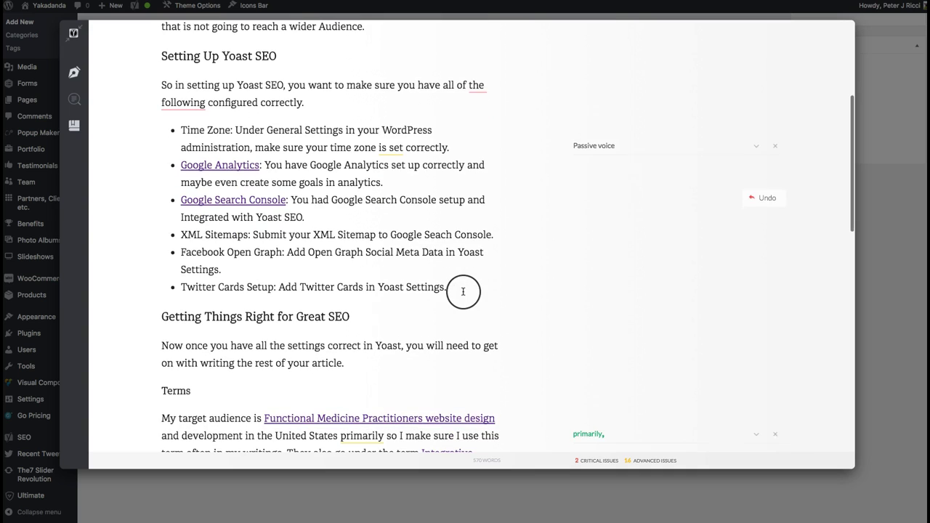
scroll(609, 127, up, 3)
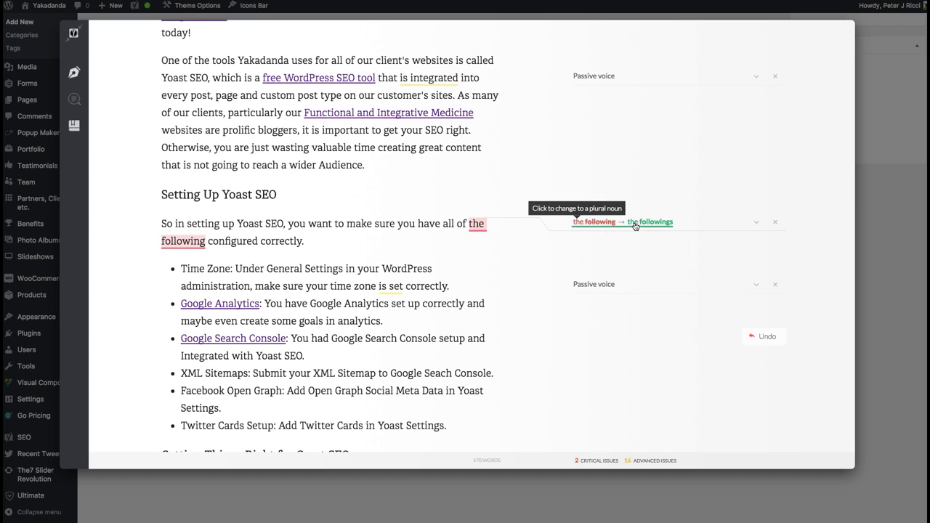
click(635, 226)
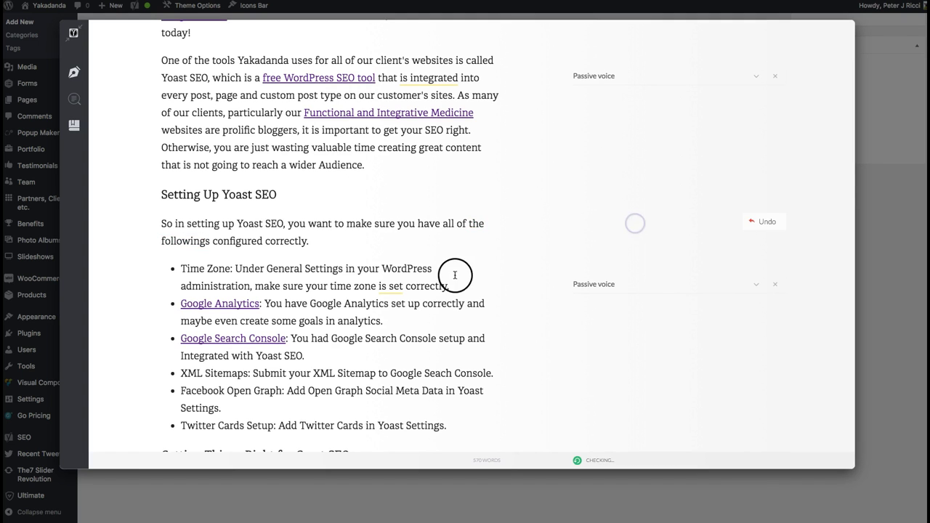
Step: Accept the comma after "primarily" in the Terms paragraph and check the comma suggestion for "words" in the Tagging paragraph
scroll(455, 275, down, 10)
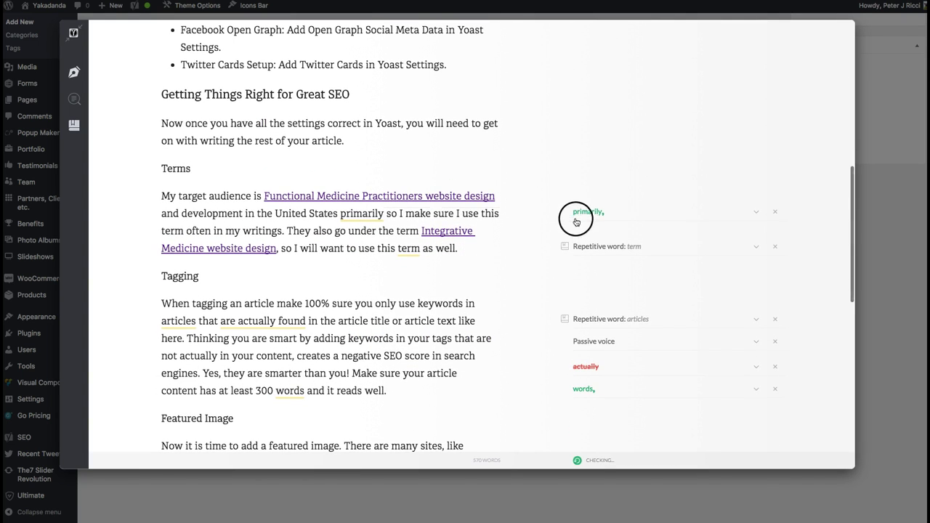
click(576, 221)
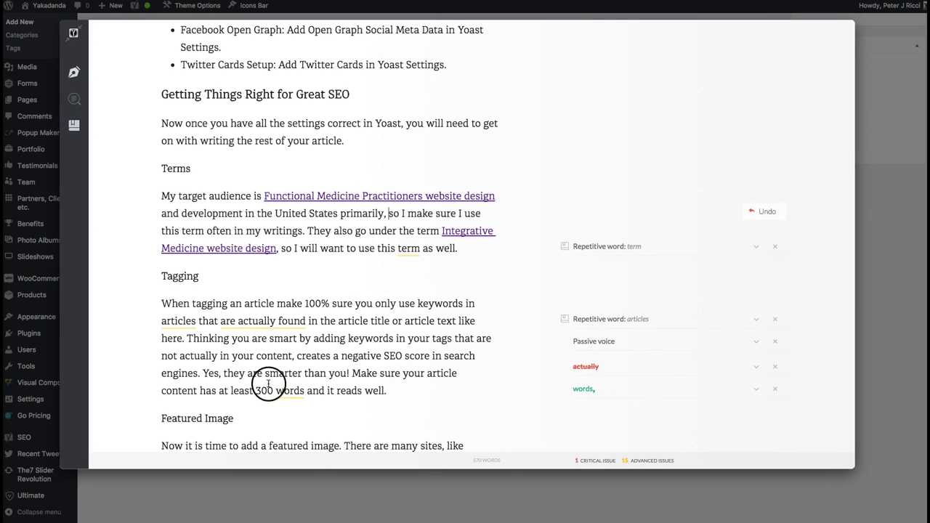
click(308, 391)
click(293, 398)
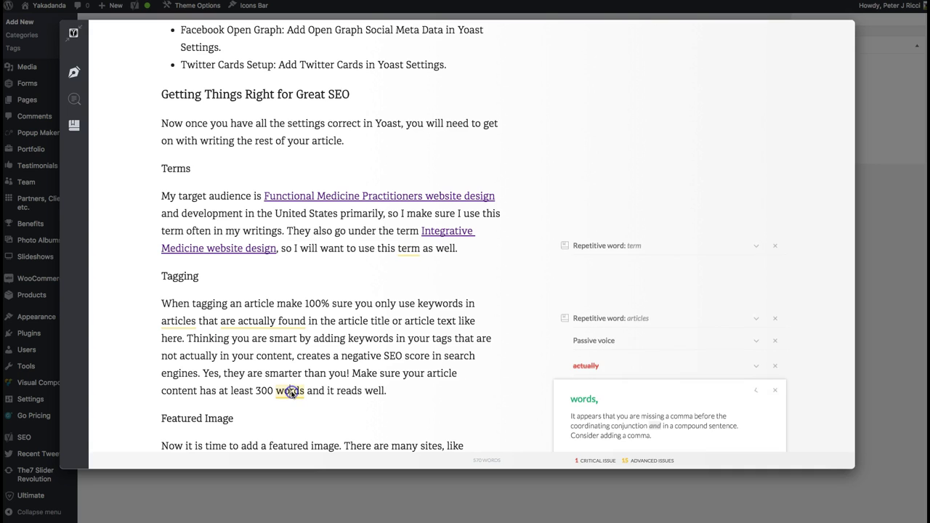
click(315, 396)
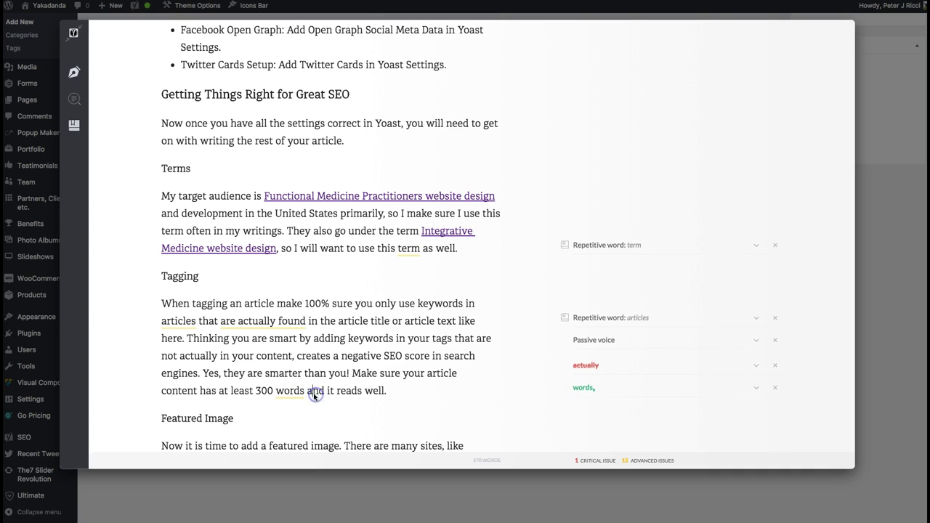
Step: Remove "actually" before "found" in the Tagging paragraph and replace the flagged word "articles" with "items"
click(261, 322)
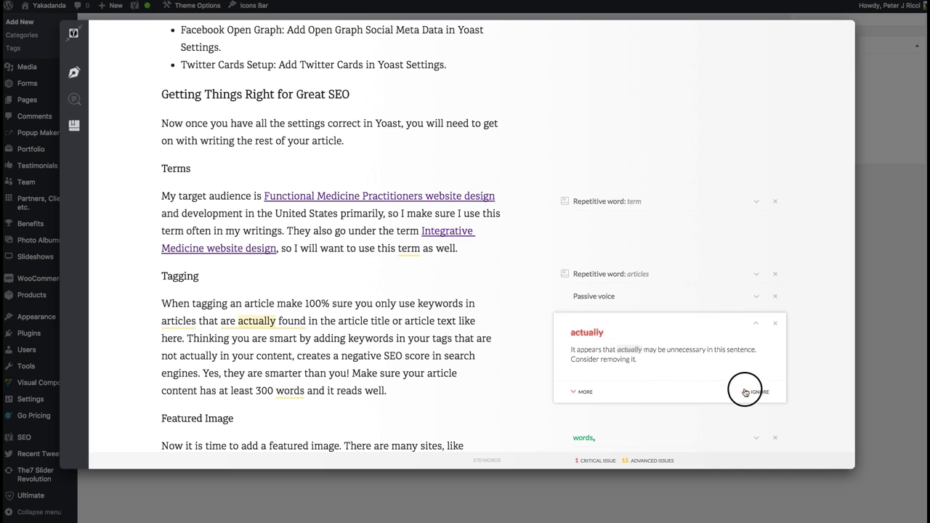
click(586, 332)
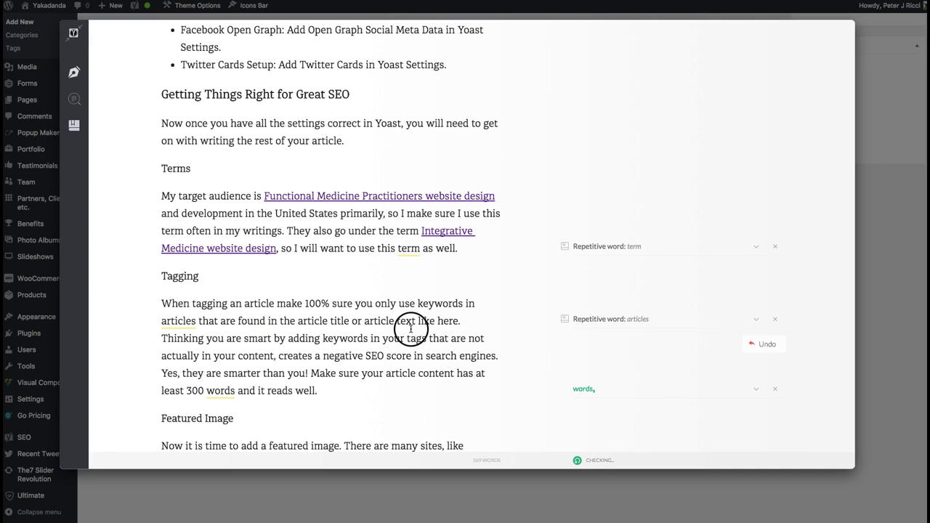
click(188, 320)
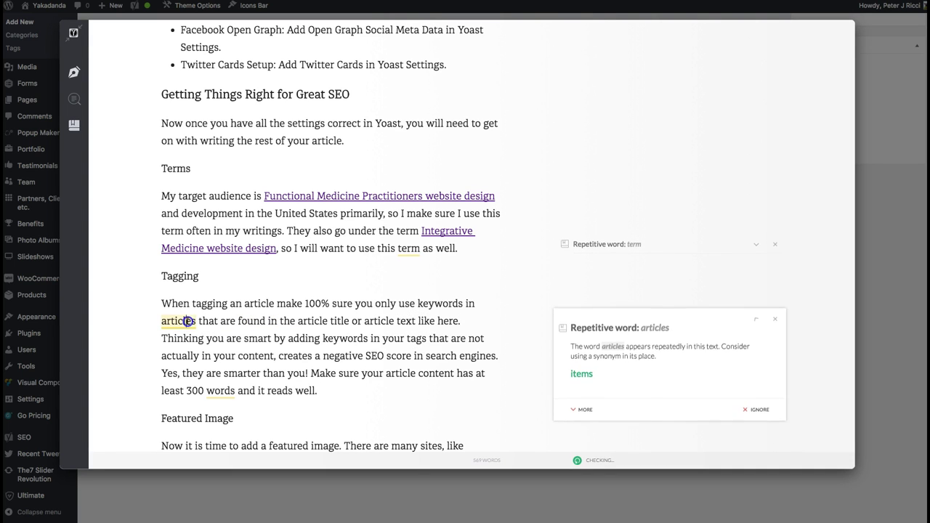
click(581, 372)
scroll(321, 363, down, 3)
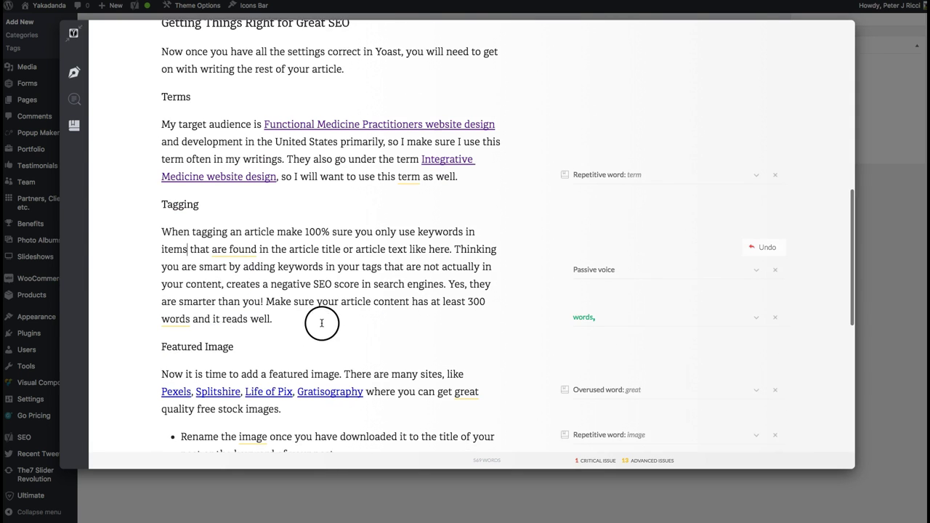
Step: Review the comma suggestion for "words" and ignore the passive voice suggestion on "are found" in the Tagging paragraph
click(175, 300)
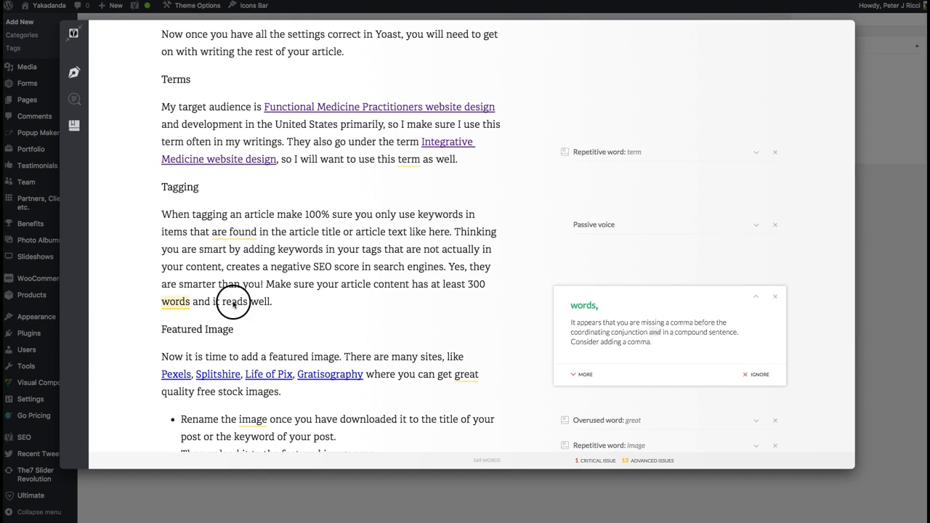
click(239, 231)
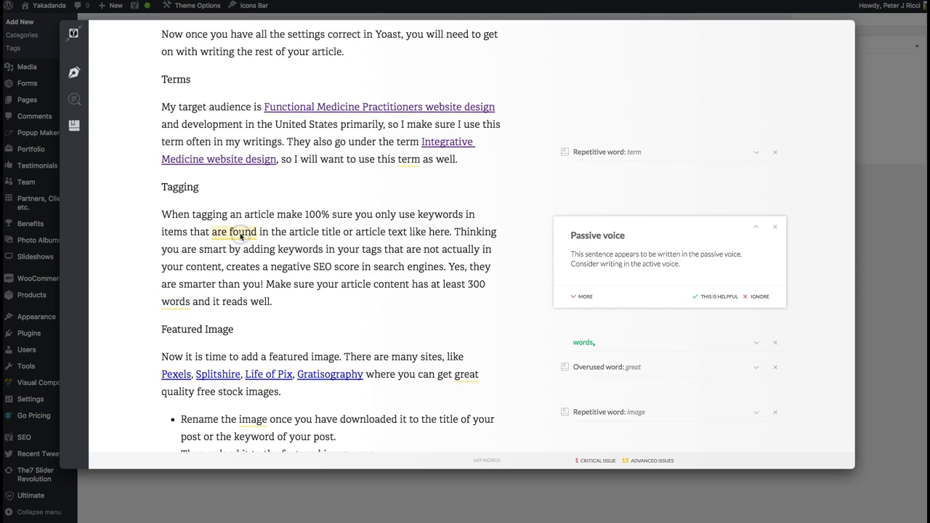
click(756, 296)
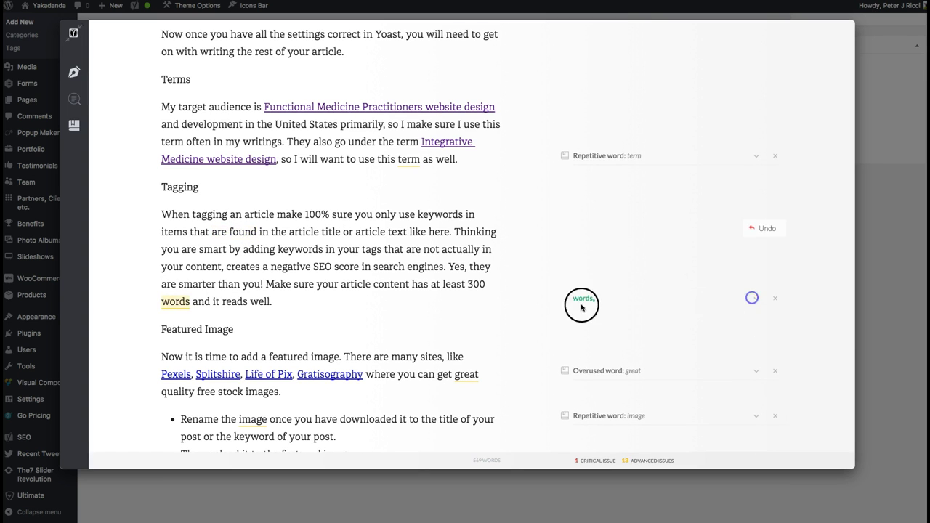
Step: Replace the flagged word "image" with "picture" in the first bullet of the Featured Image section
scroll(511, 320, down, 3)
scroll(511, 320, down, 5)
click(252, 191)
click(581, 256)
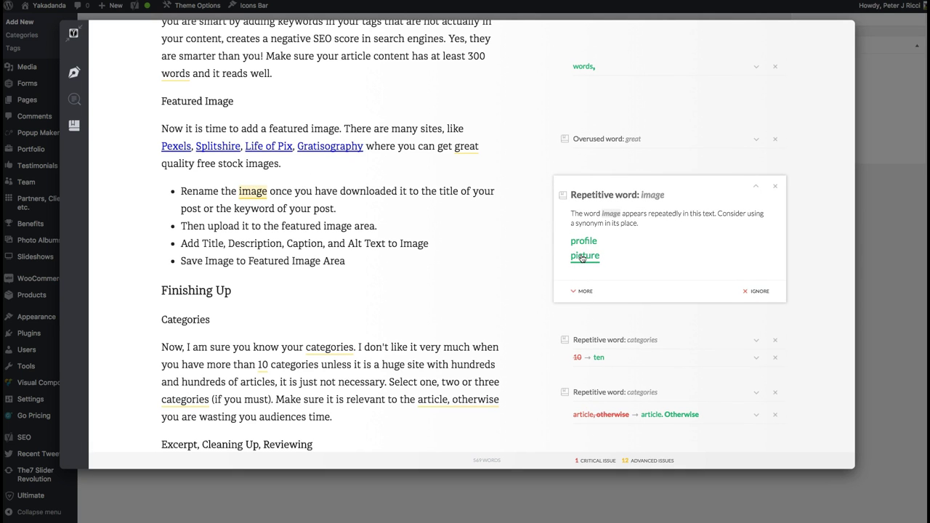
scroll(429, 255, down, 2)
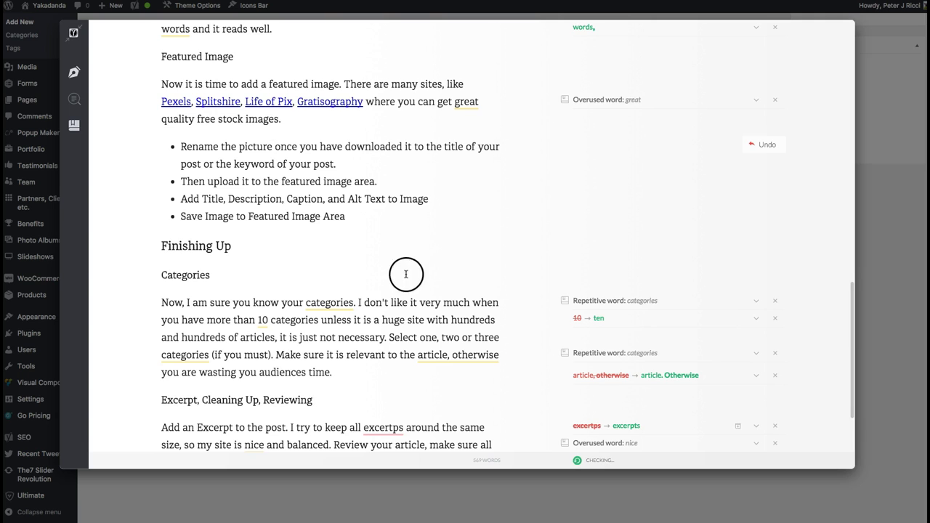
Step: Change "picture" back to "image" in the first Featured Image bullet
click(273, 148)
key(BackSpace)
key(BackSpace)
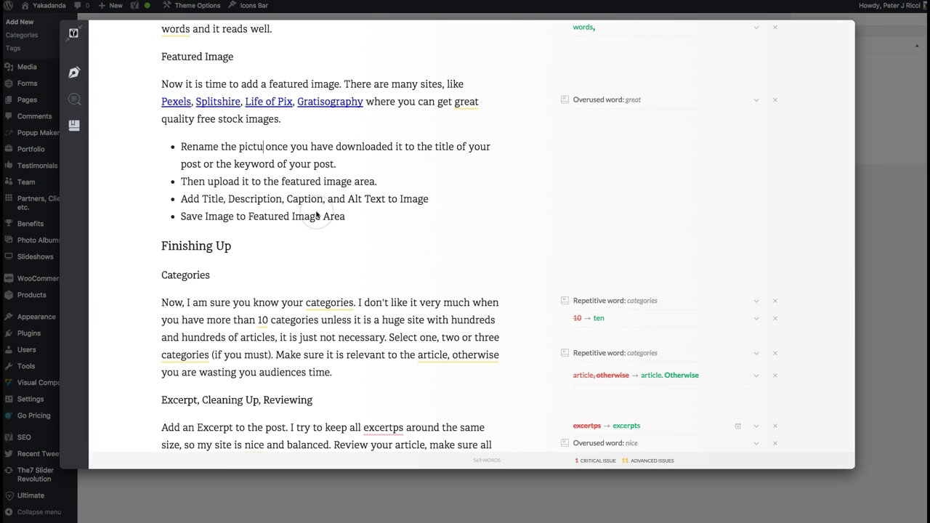
key(BackSpace)
key(BackSpace)
key(BackSpace)
key(BackSpace)
key(BackSpace)
text(image)
Step: Accept "ten" and "article. Otherwise" in the Categories paragraph and ignore the repetitive word suggestion for its second flagged "categories"
scroll(501, 233, down, 3)
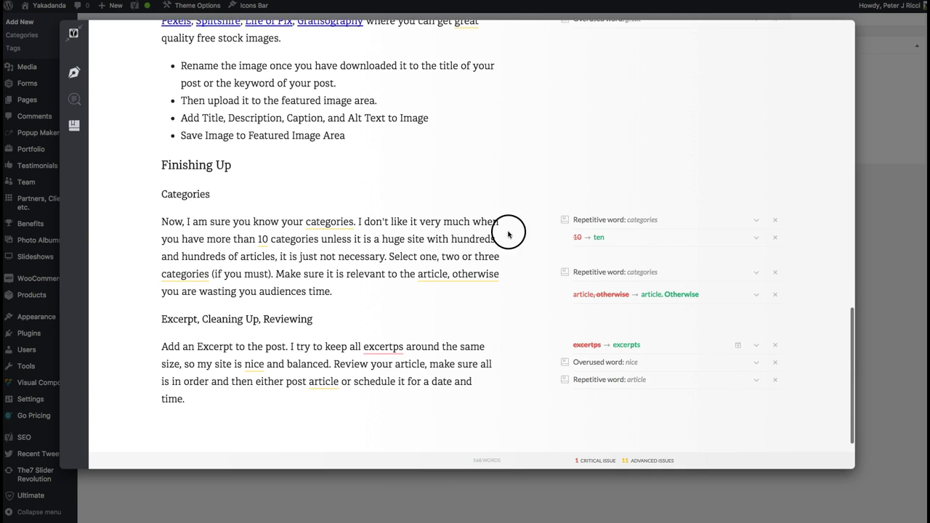
click(598, 234)
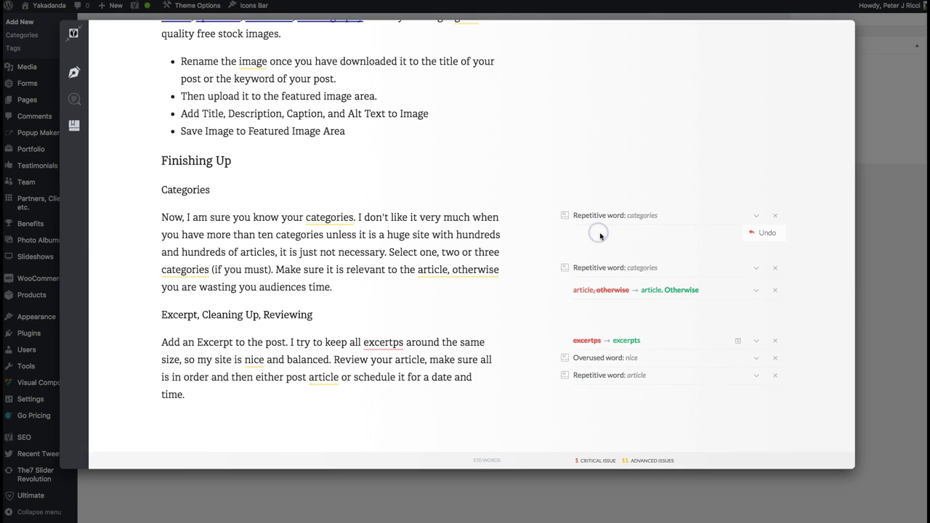
click(669, 291)
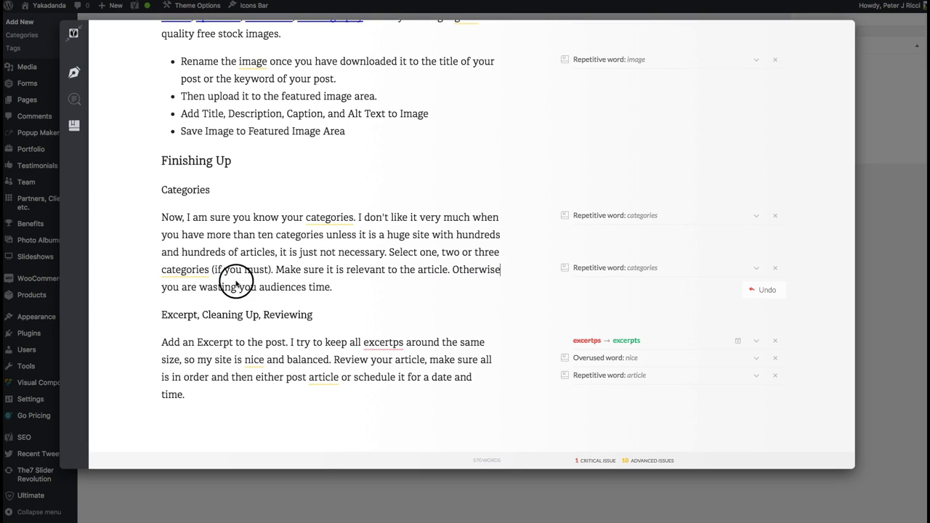
click(185, 270)
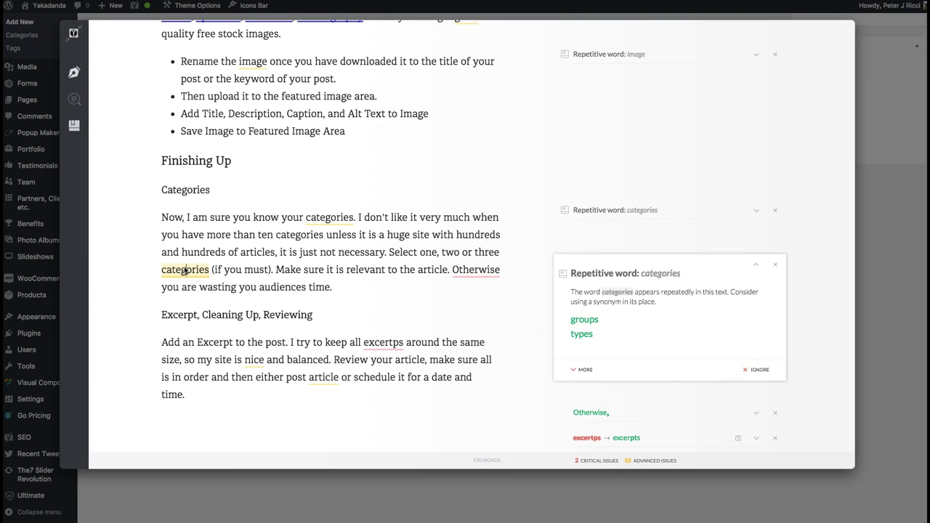
click(755, 370)
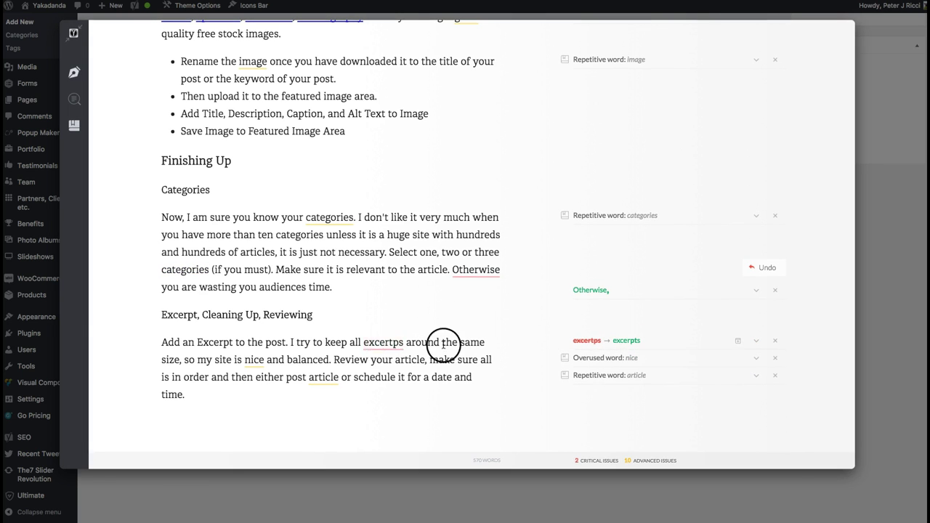
Step: Correct "excertps" to "excerpts" and replace "nice" with "beautiful" in the Excerpt, Cleaning Up, Reviewing paragraph
click(625, 340)
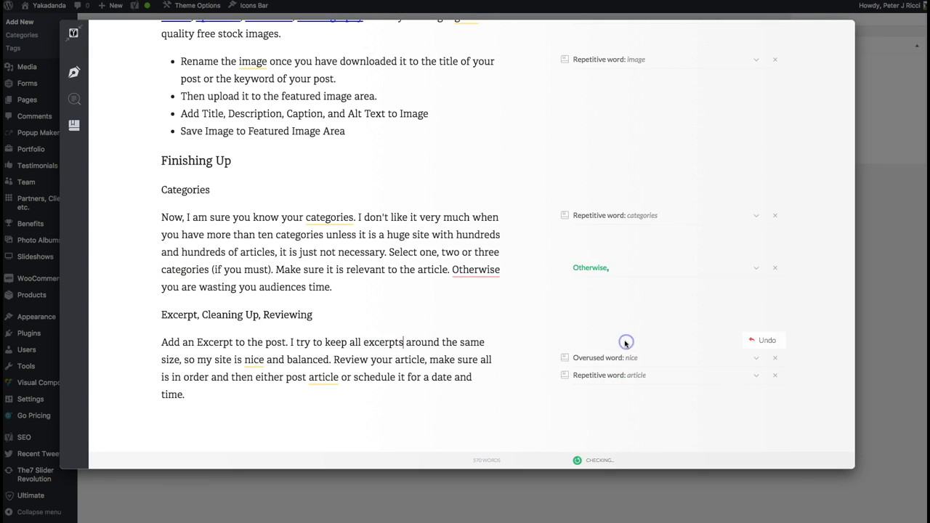
click(321, 376)
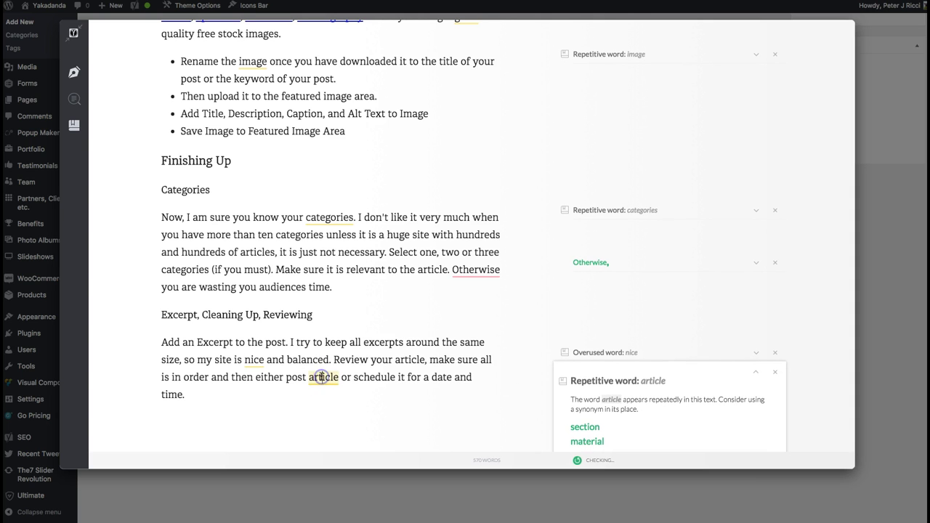
click(255, 334)
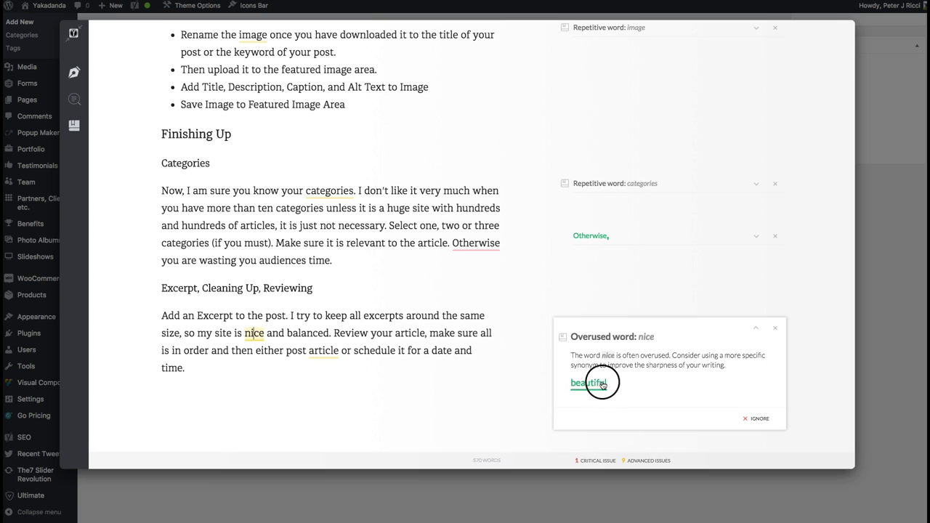
click(588, 383)
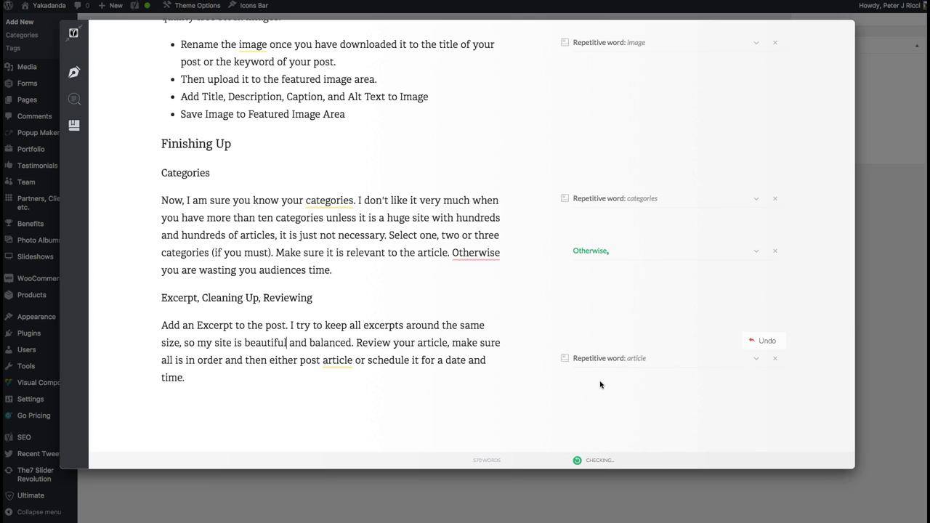
Step: Leave the Grammarly editor, reopen it to accept the comma after "Otherwise" in the Categories paragraph, and return to the post editor
click(866, 370)
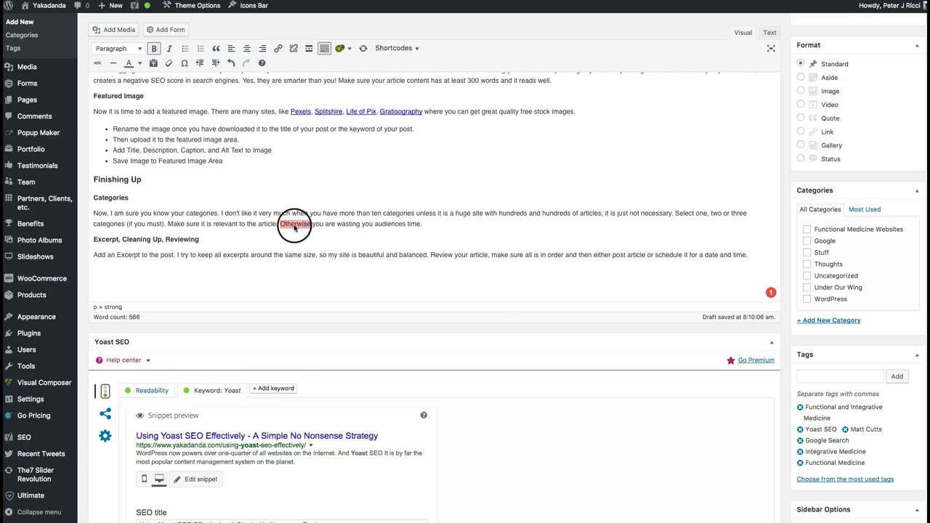
click(769, 292)
scroll(561, 284, down, 15)
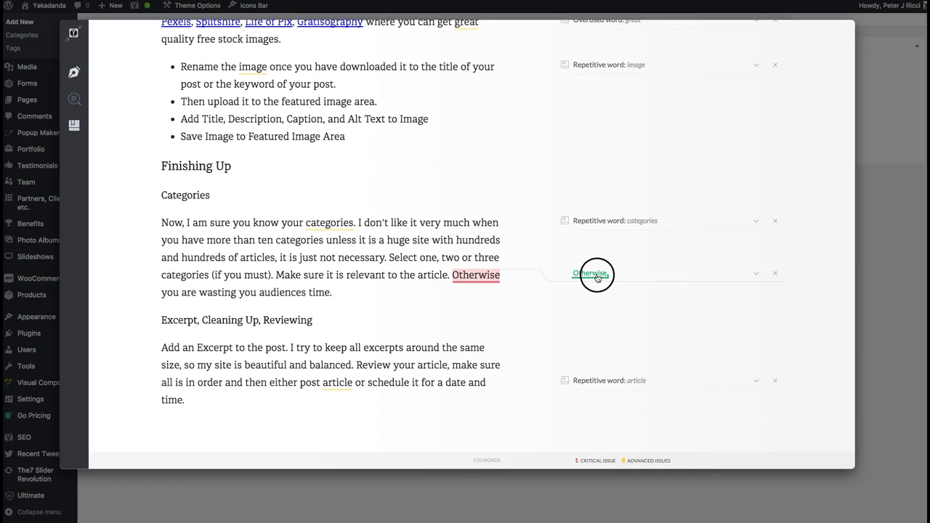
click(596, 274)
click(885, 302)
click(565, 239)
Step: Look over the corrected post and assign it to the WordPress category
scroll(567, 240, up, 10)
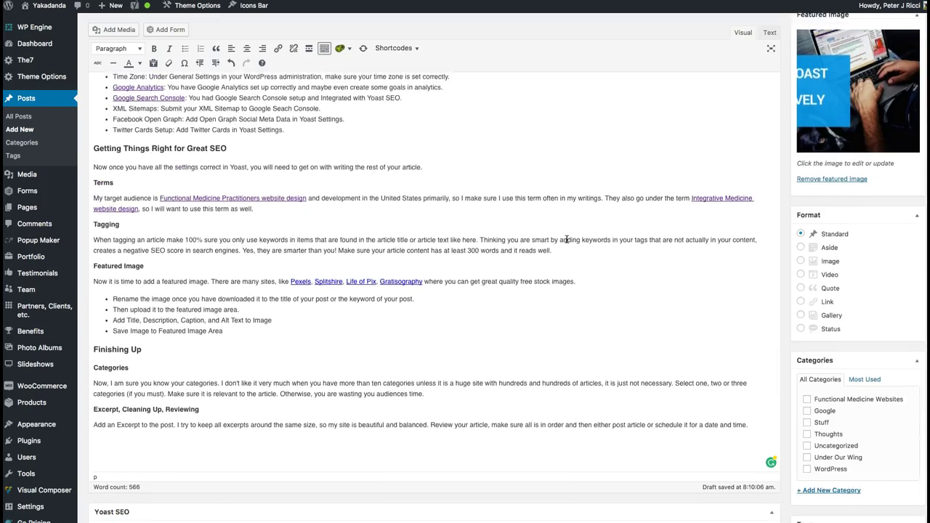
scroll(754, 234, down, 5)
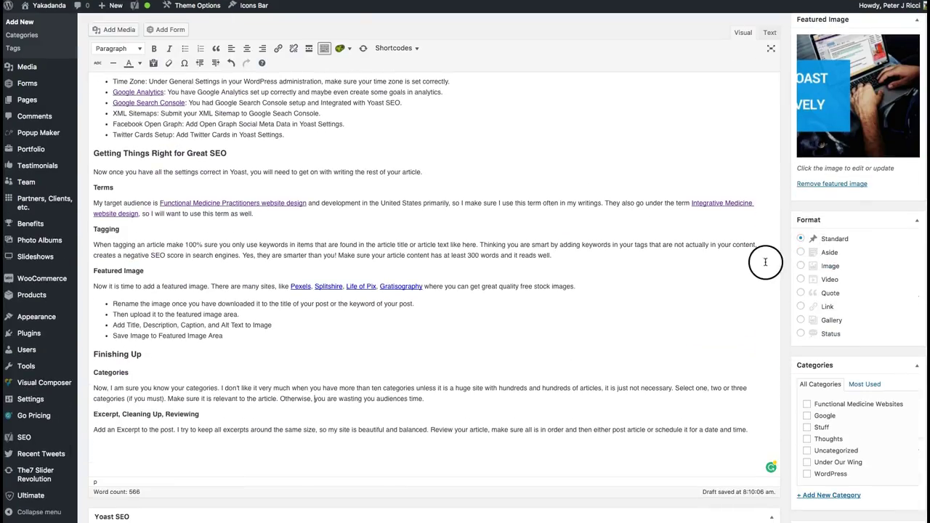
scroll(763, 262, up, 5)
scroll(763, 262, down, 6)
scroll(763, 264, down, 1)
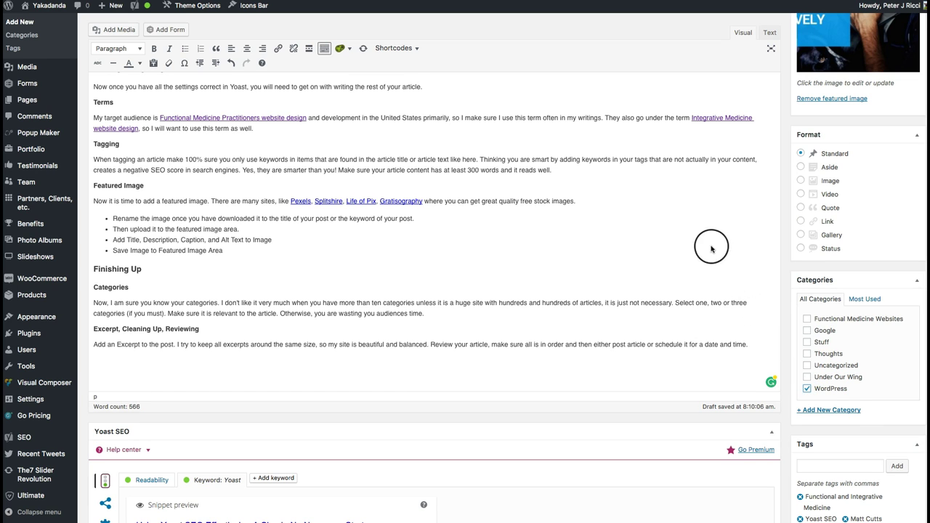
Step: Hide both the sidebar and the footer on the mobile layout of the post
scroll(711, 249, down, 6)
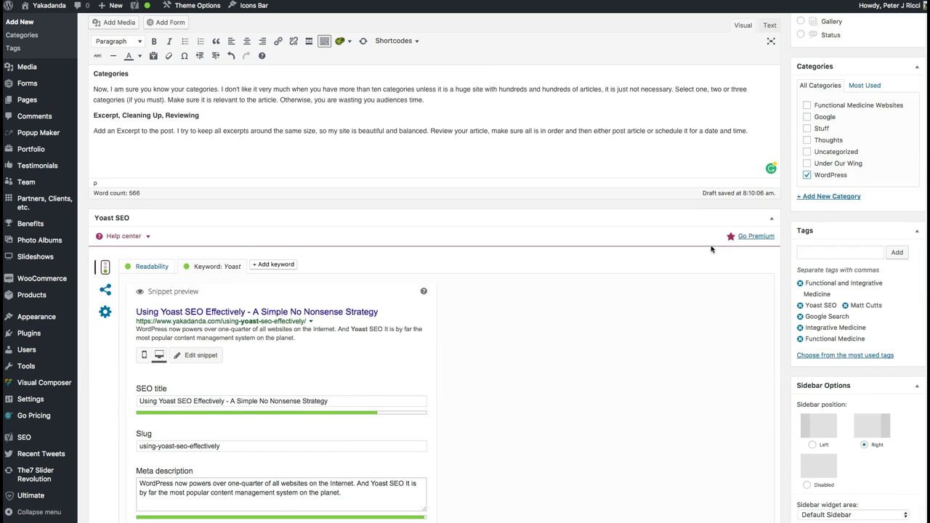
scroll(711, 250, down, 5)
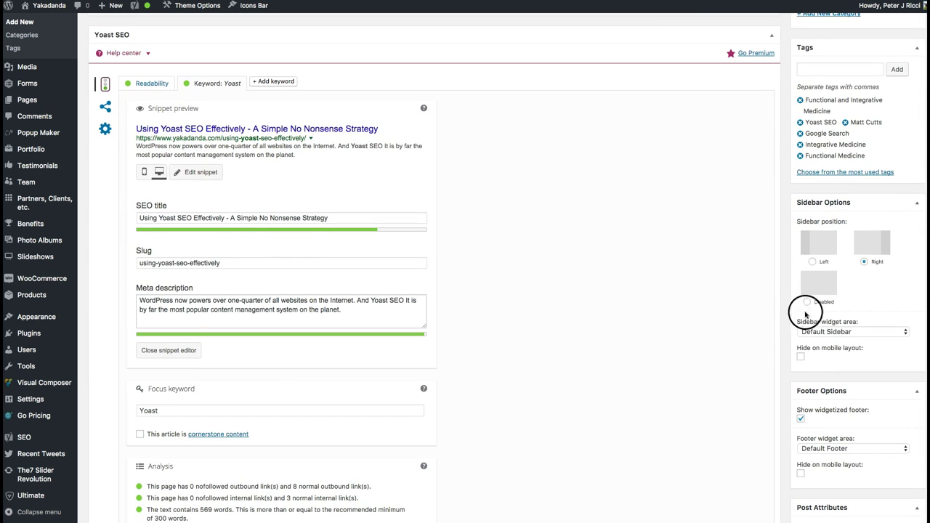
scroll(760, 363, down, 3)
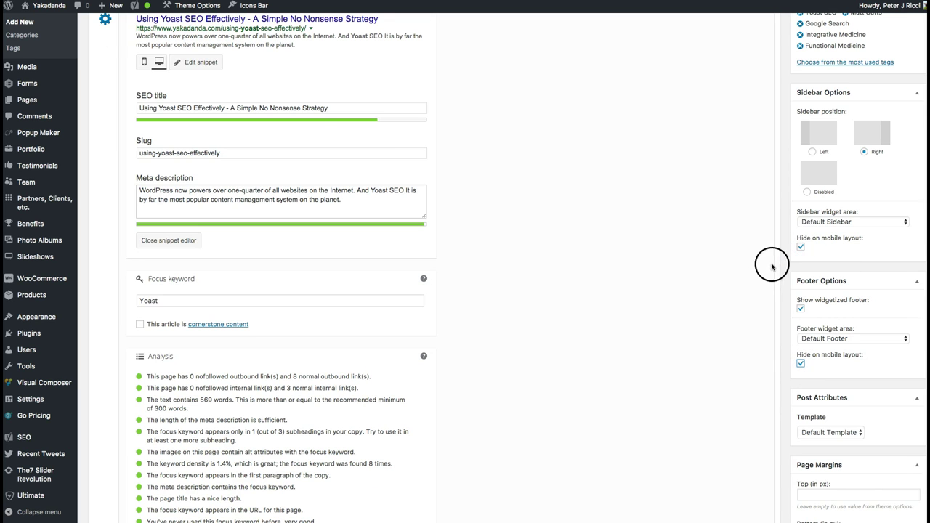
Step: Set the bottom page margin of the post to 50 px
scroll(771, 266, up, 2)
scroll(760, 267, down, 5)
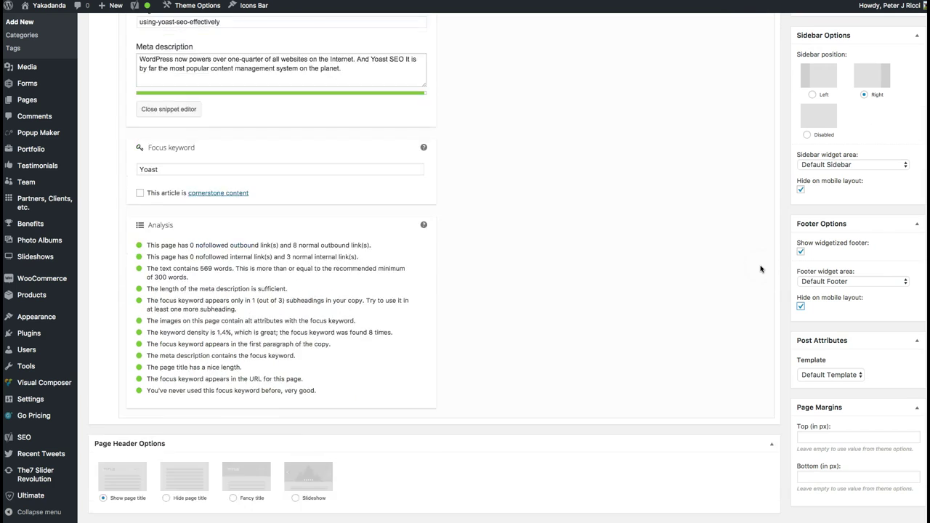
scroll(760, 269, down, 3)
click(780, 407)
click(810, 478)
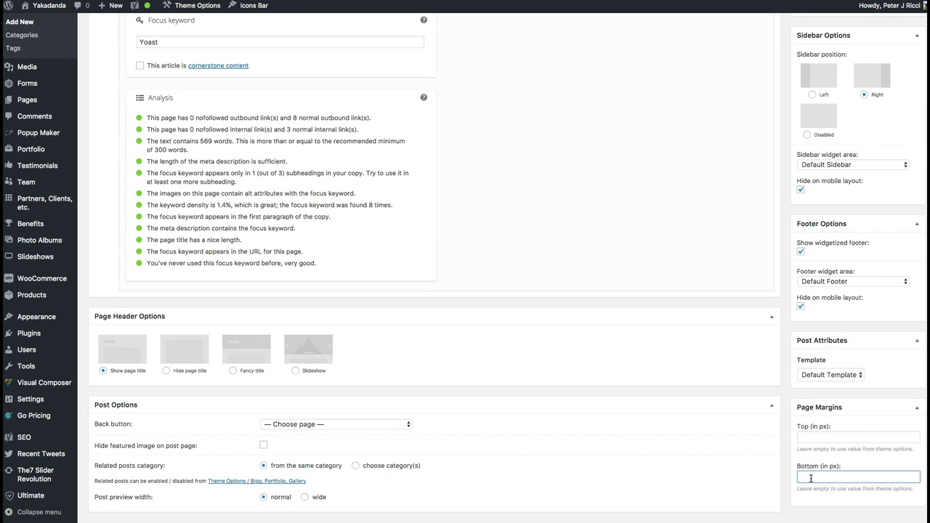
scroll(701, 334, down, 2)
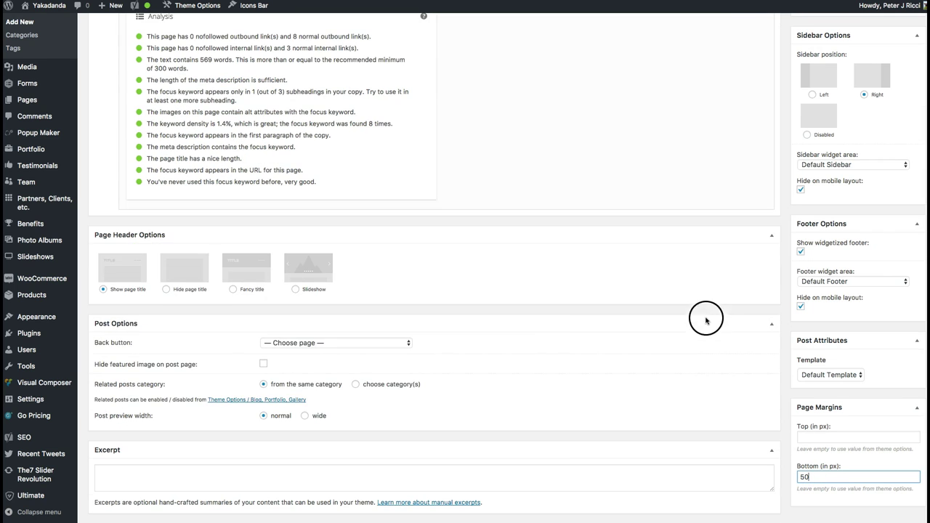
Step: Set the post's back button to the Yakadanda WordPress Blog page
click(332, 342)
click(322, 489)
click(505, 343)
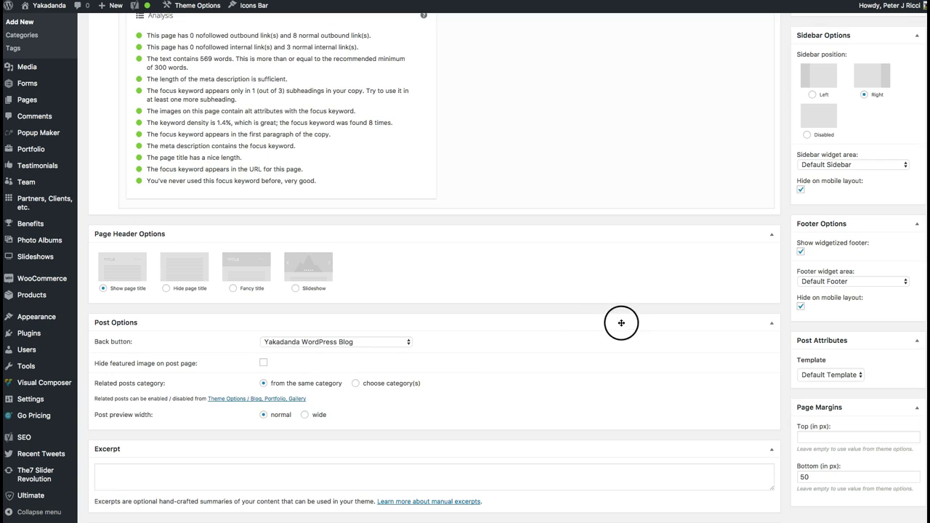
Step: Copy the post's opening paragraph, from "WordPress now powers" to "still relevant today!", into the post's excerpt
scroll(620, 322, down, 3)
scroll(620, 322, up, 15)
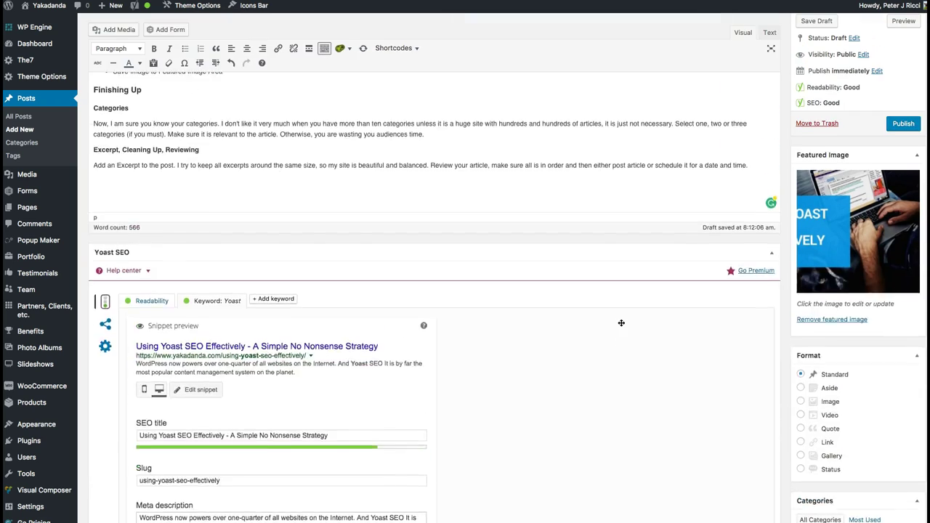
click(552, 301)
drag(274, 179, 96, 165)
key(ctrl+c)
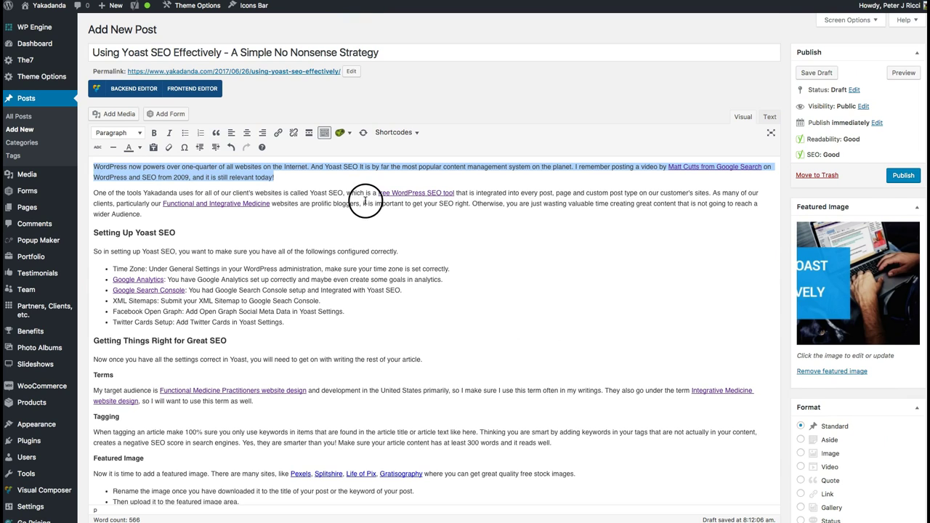
scroll(365, 204, down, 20)
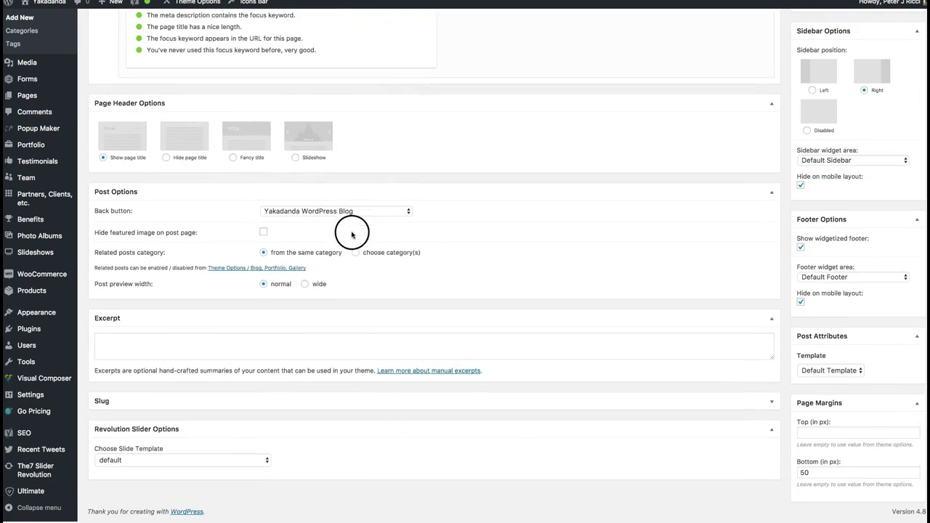
click(190, 340)
key(ctrl+v)
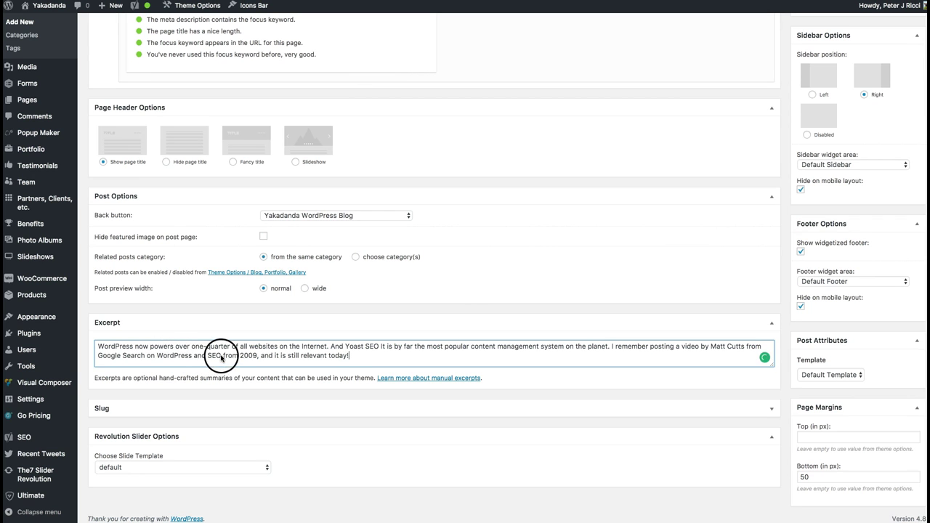
Step: Shorten the excerpt so that it ends with "Google Search on WordPress and SEO"
drag(221, 357, 327, 363)
key(BackSpace)
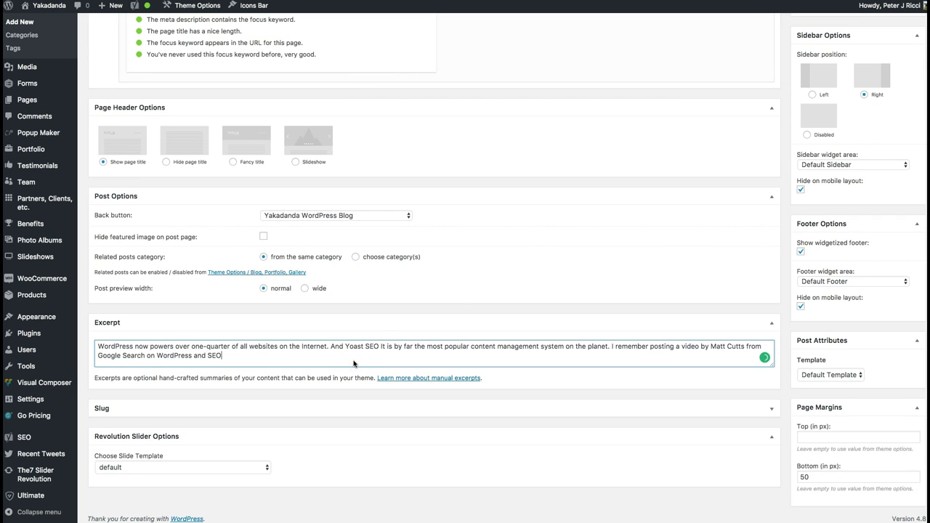
click(488, 289)
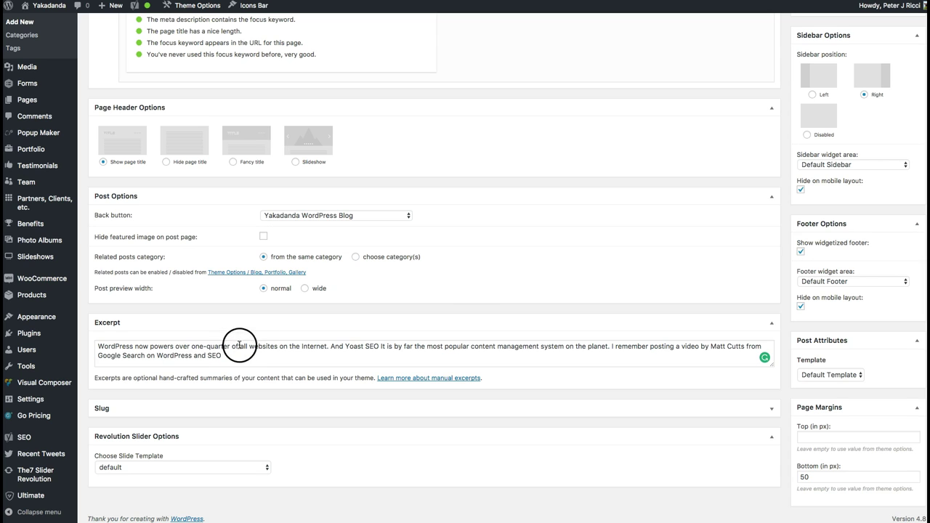
drag(237, 356, 106, 343)
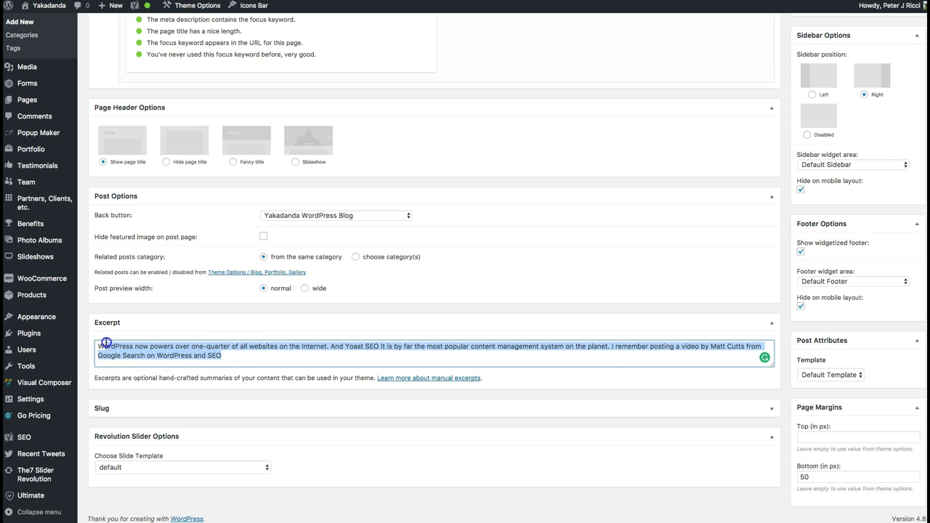
click(476, 292)
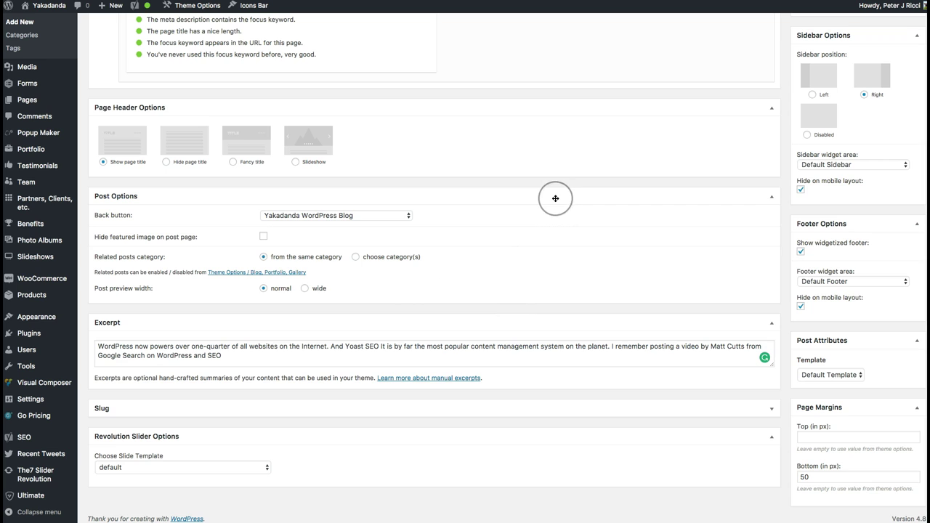
Step: Examine the excerpt lengths of the Yakadanda News posts on the website's home page
scroll(555, 199, up, 5)
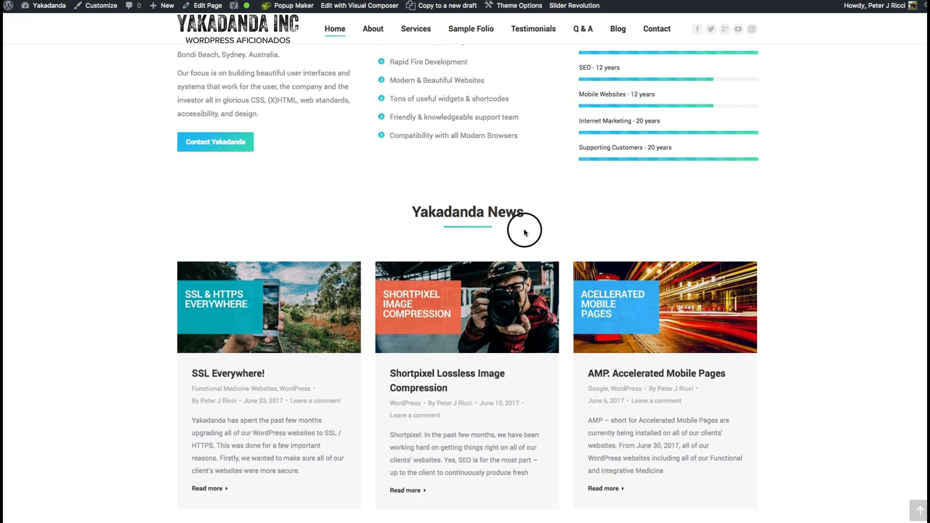
scroll(524, 232, down, 6)
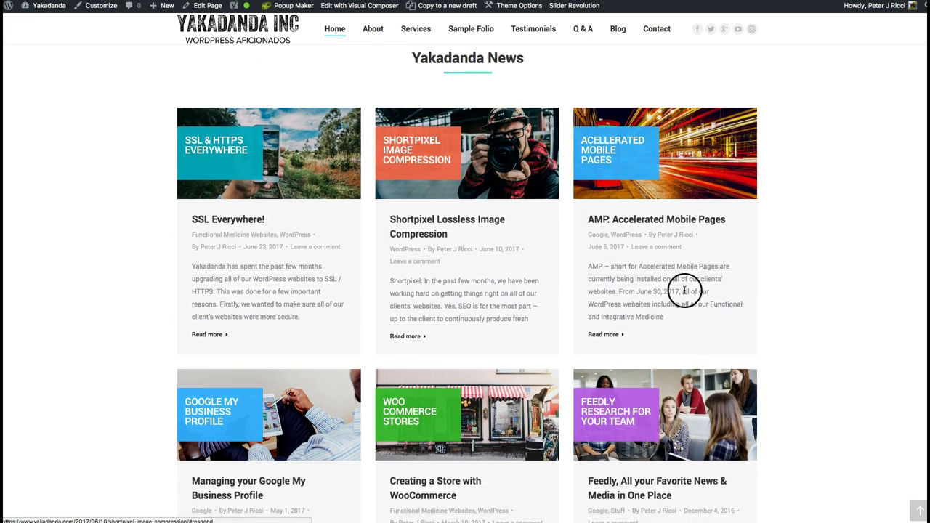
scroll(388, 285, down, 1)
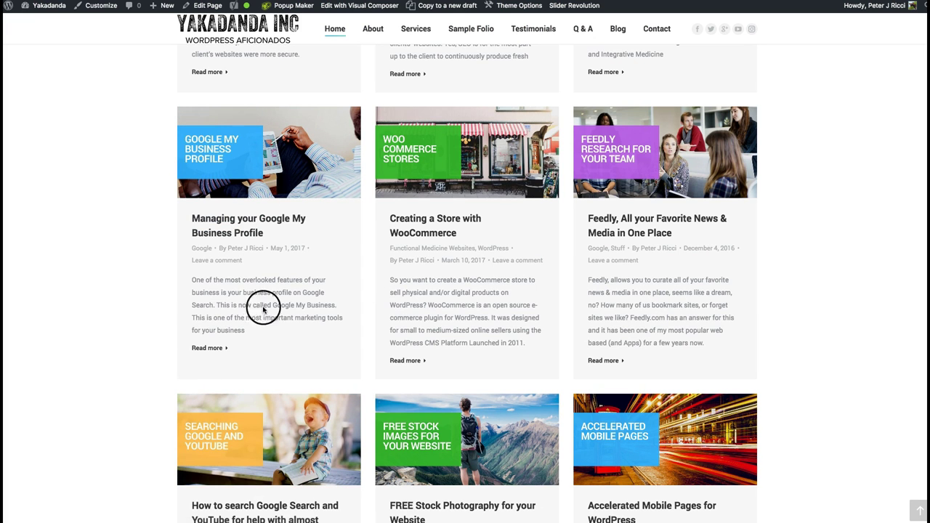
scroll(768, 282, down, 4)
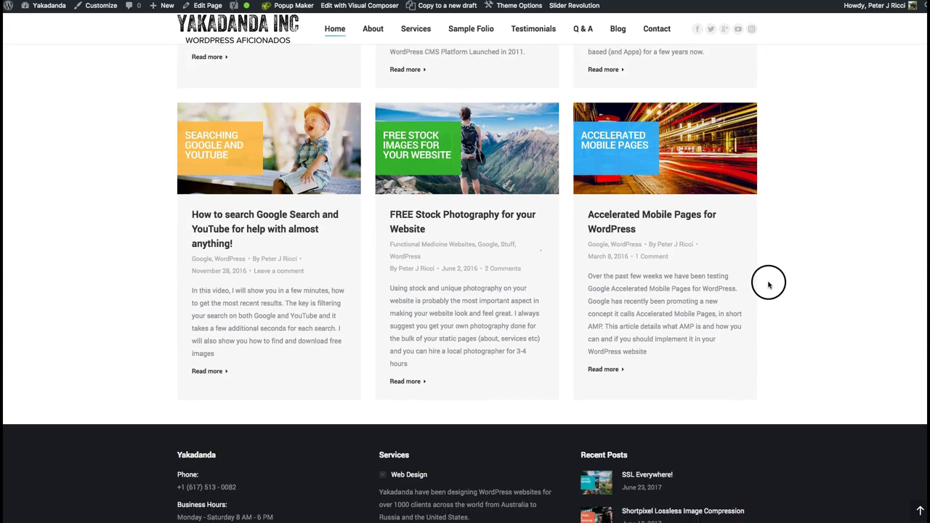
scroll(768, 283, up, 15)
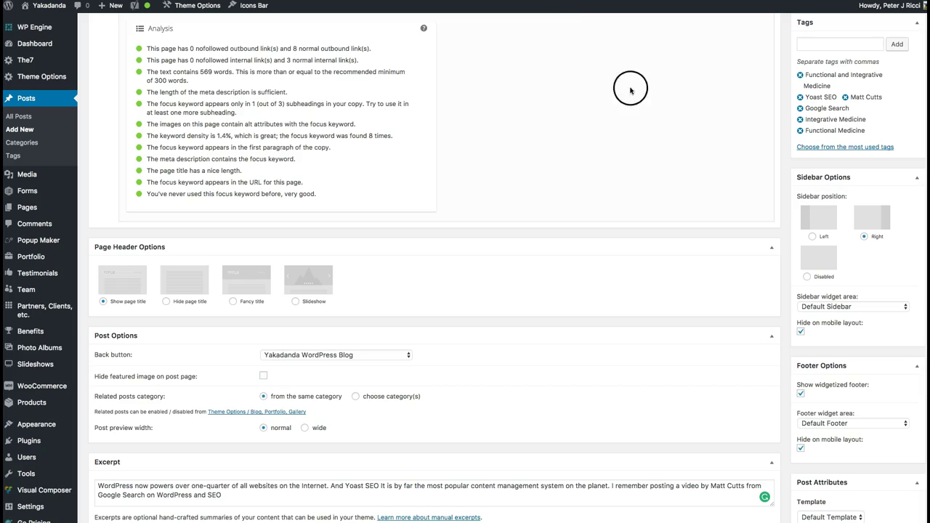
Step: Schedule the post for publication on Jun 27, 2017 at 06:11
scroll(664, 150, down, 3)
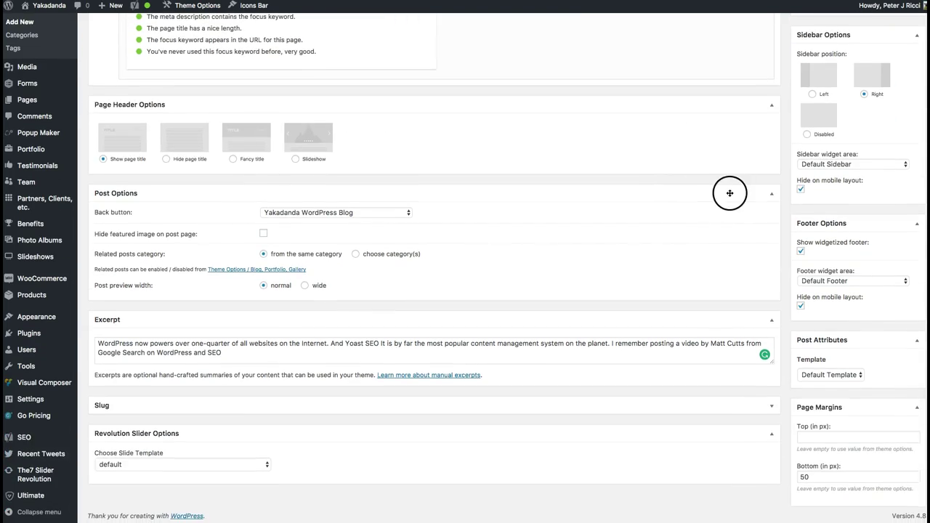
scroll(730, 192, up, 10)
scroll(740, 202, up, 5)
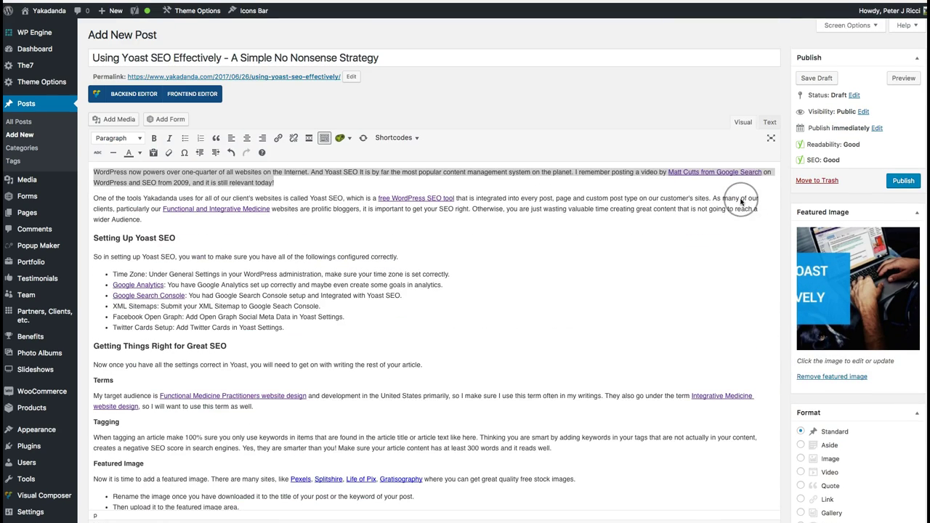
click(621, 196)
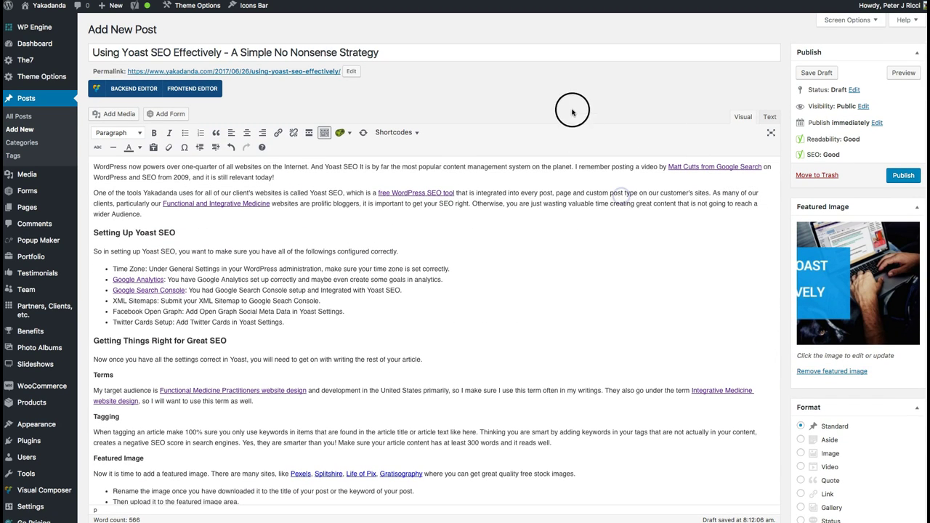
click(876, 122)
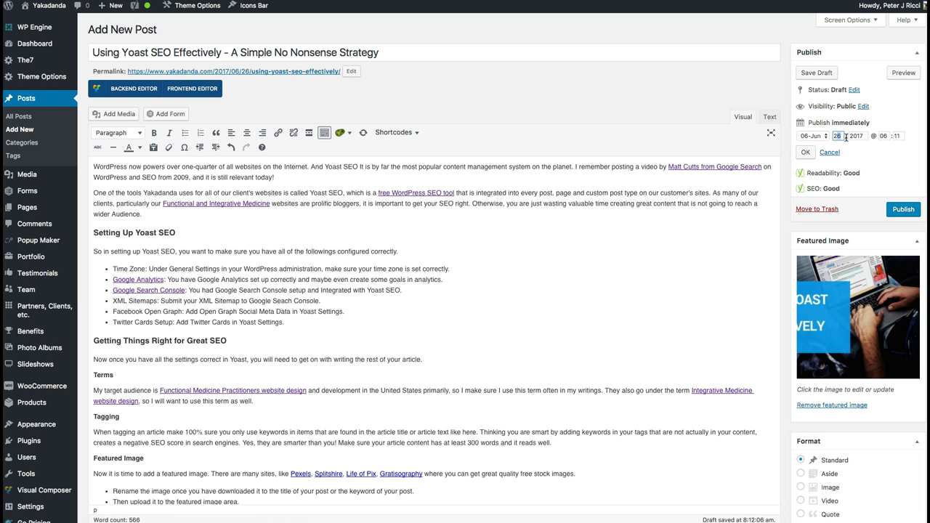
click(806, 152)
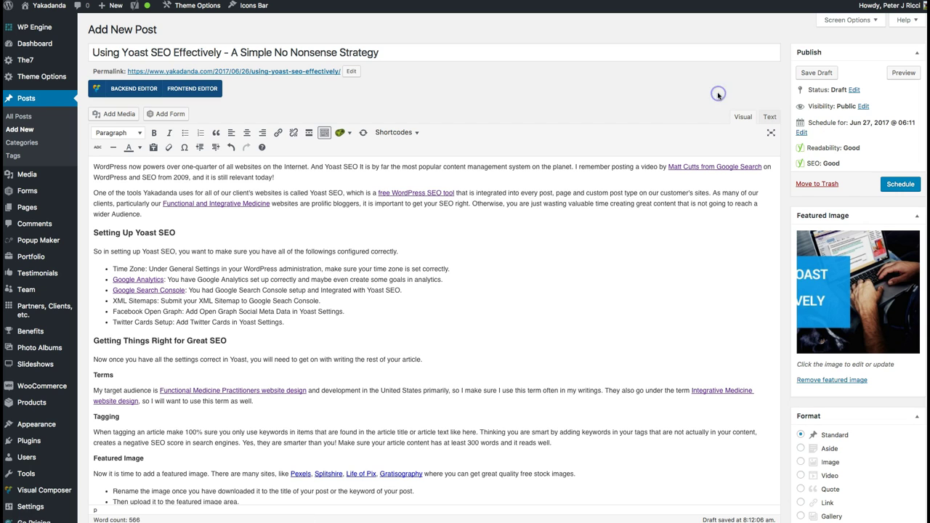
Step: Review the whole post, including its content, category, tags, Yoast SEO analysis, post options and excerpt
scroll(646, 114, down, 10)
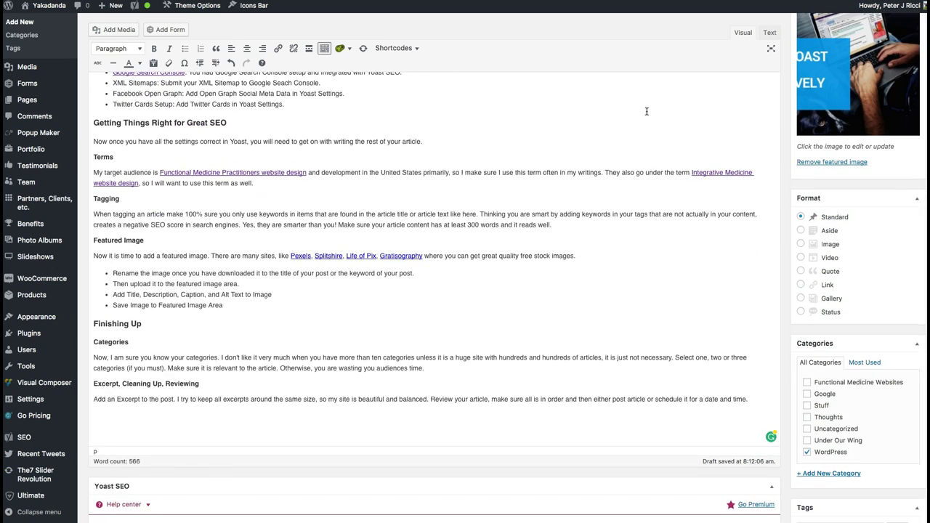
scroll(646, 111, down, 12)
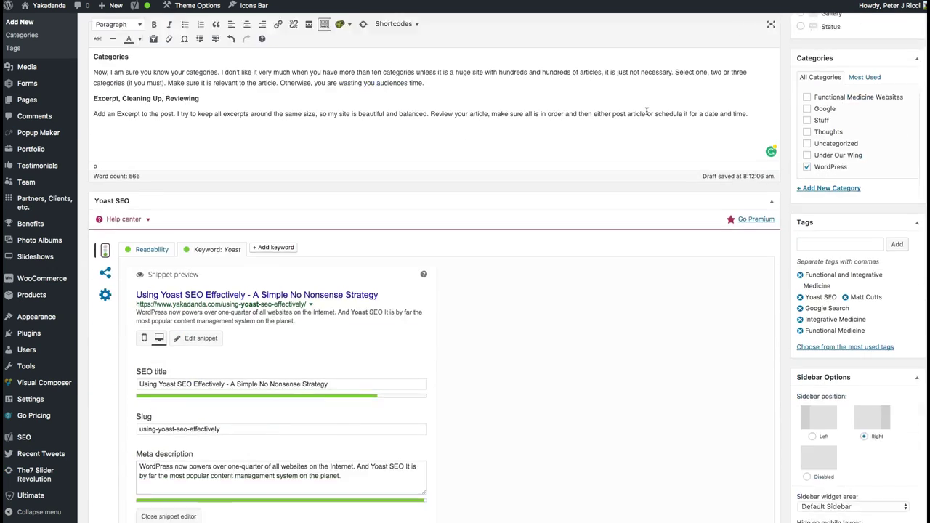
scroll(646, 111, down, 12)
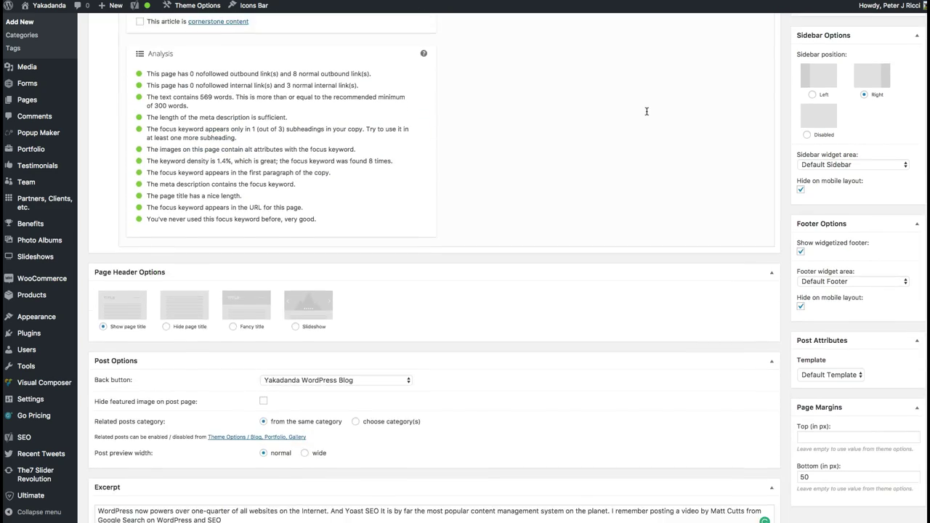
scroll(646, 112, up, 20)
scroll(646, 111, up, 5)
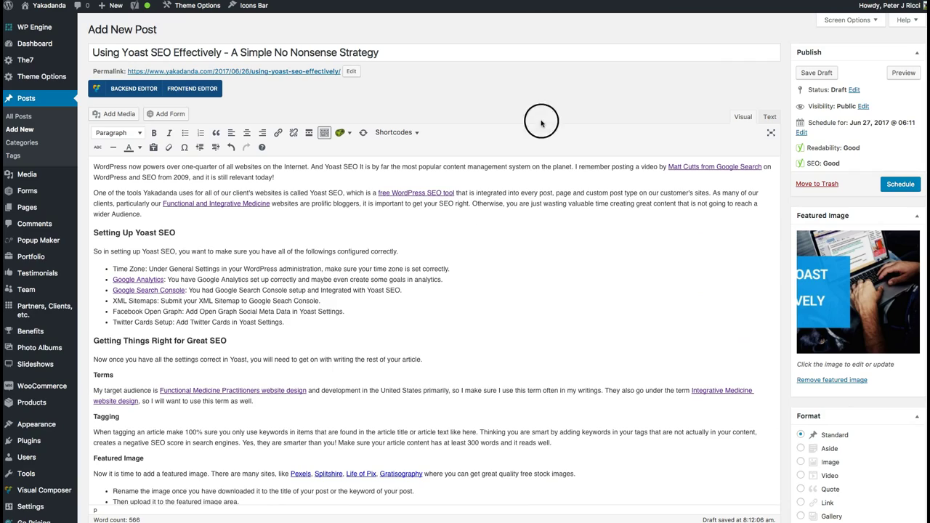
scroll(548, 201, down, 5)
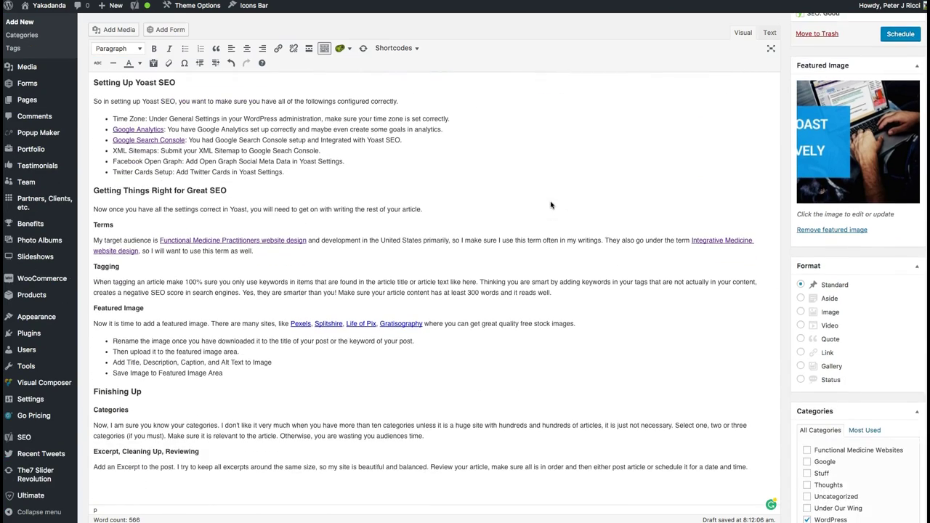
scroll(551, 205, down, 6)
scroll(551, 205, up, 11)
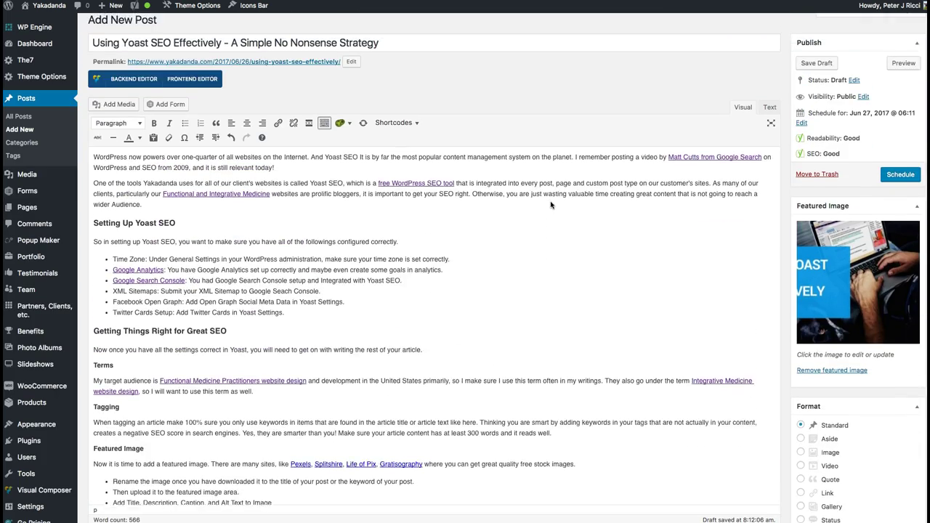
scroll(557, 203, down, 7)
scroll(556, 205, down, 2)
scroll(557, 205, down, 6)
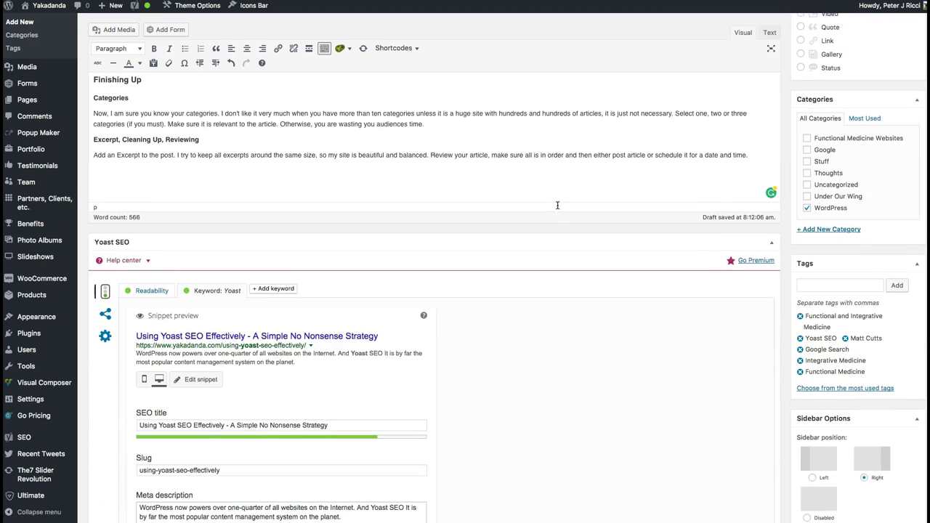
scroll(557, 205, down, 15)
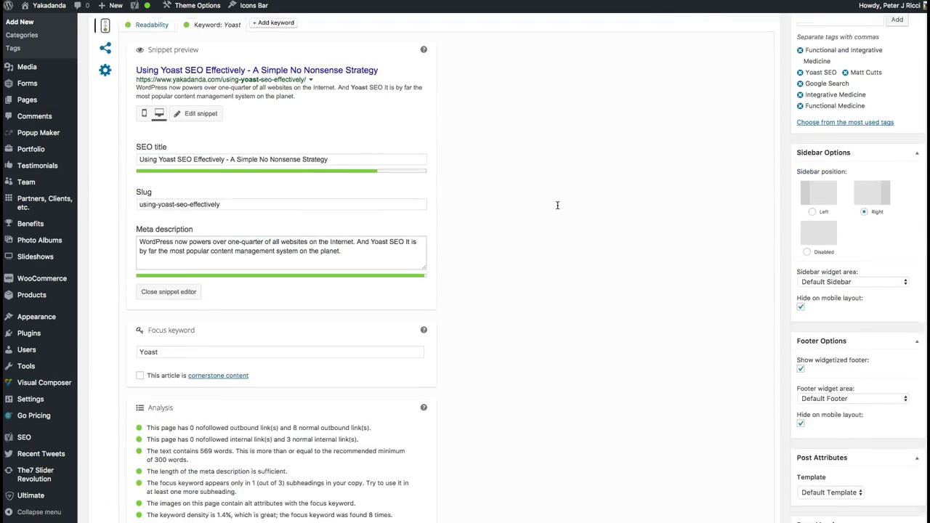
scroll(557, 205, down, 10)
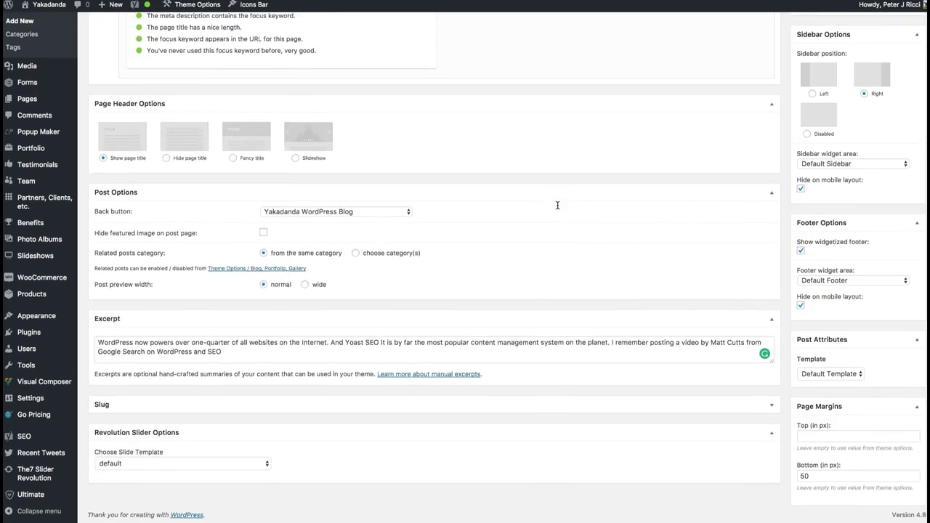
scroll(557, 204, up, 20)
Step: Switch to the Pexels site and search its free photos for "phone"
click(143, 27)
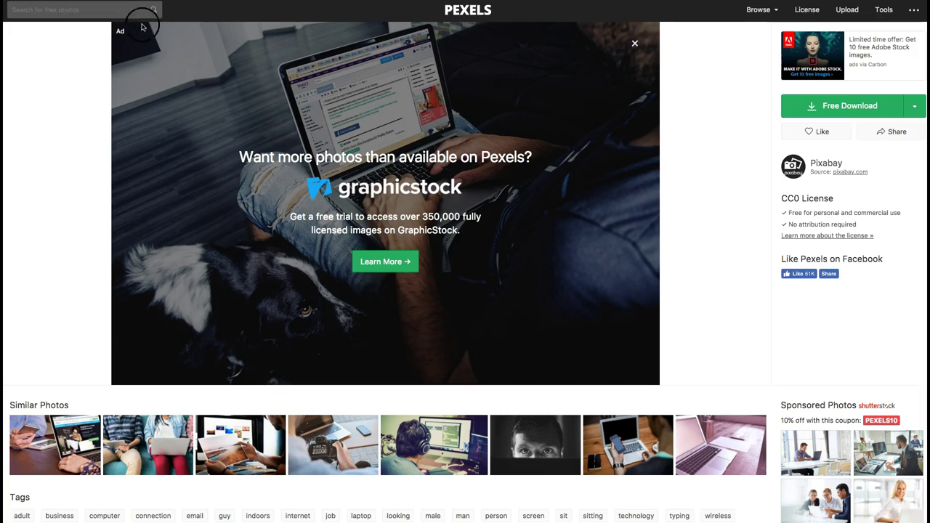
double_click(53, 10)
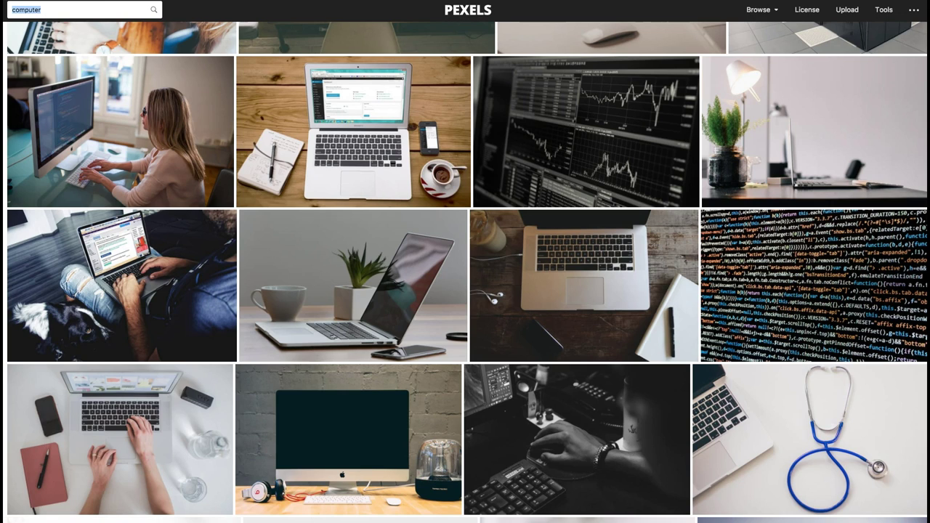
text(ph0on)
key(BackSpace)
key(BackSpace)
key(BackSpace)
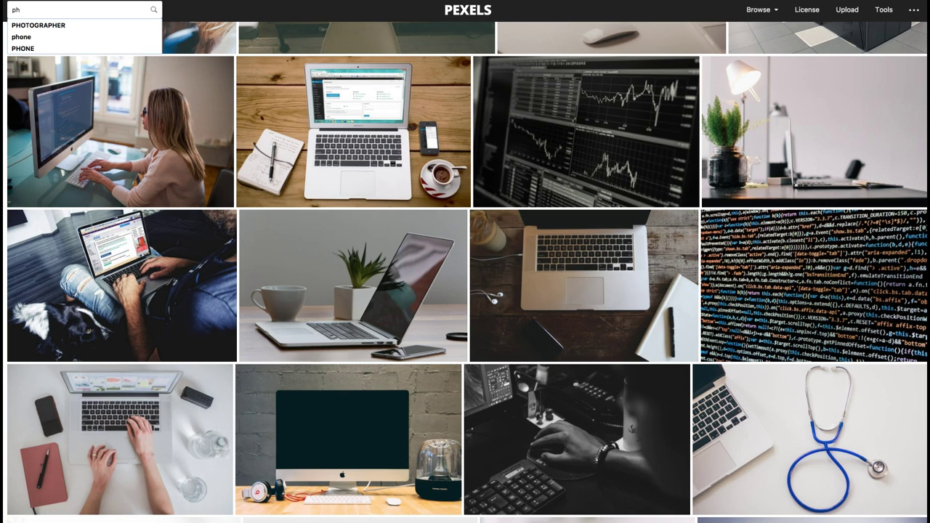
text(one)
key(Return)
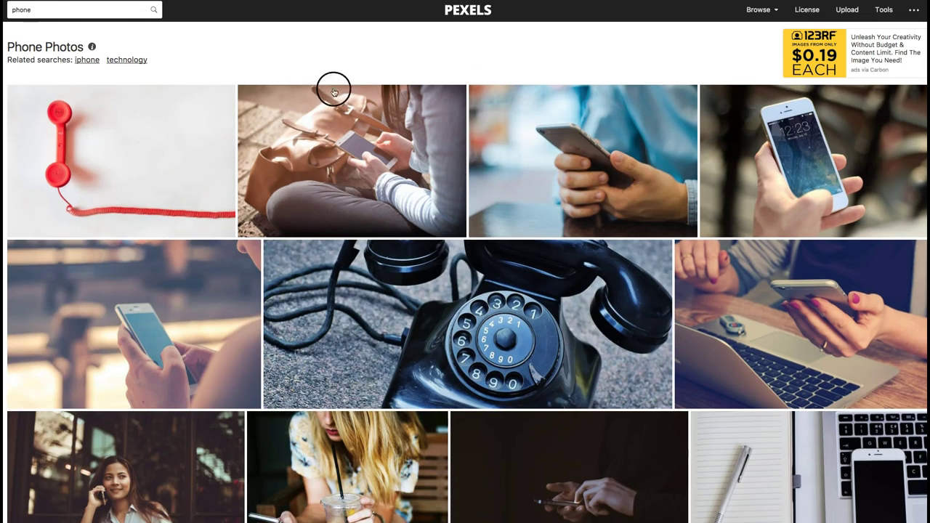
Step: Browse the phone photos on Pexels and bring up the Downloads folder in Finder
scroll(395, 146, down, 5)
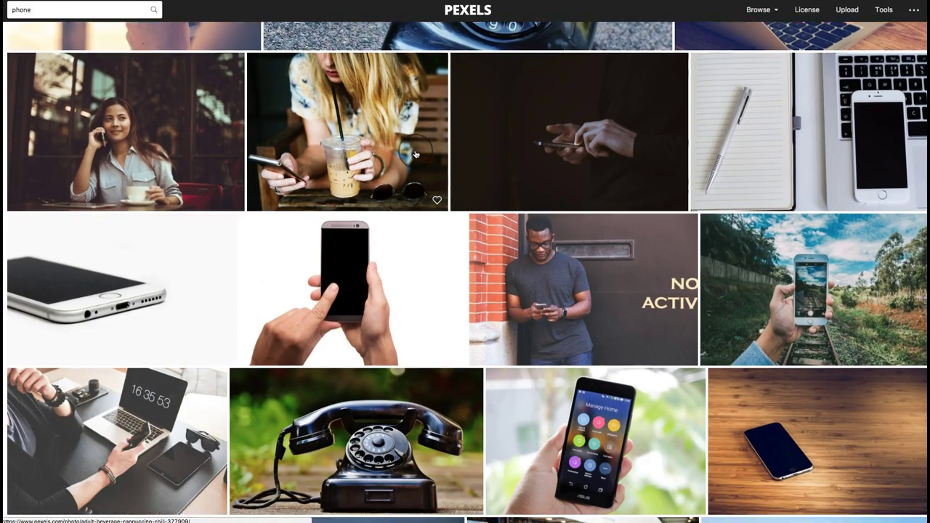
scroll(416, 155, down, 7)
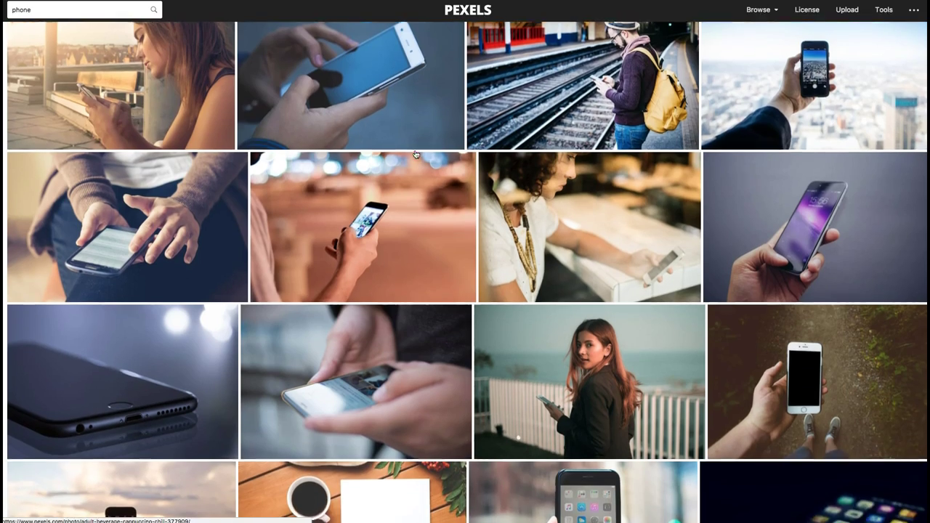
scroll(416, 155, down, 8)
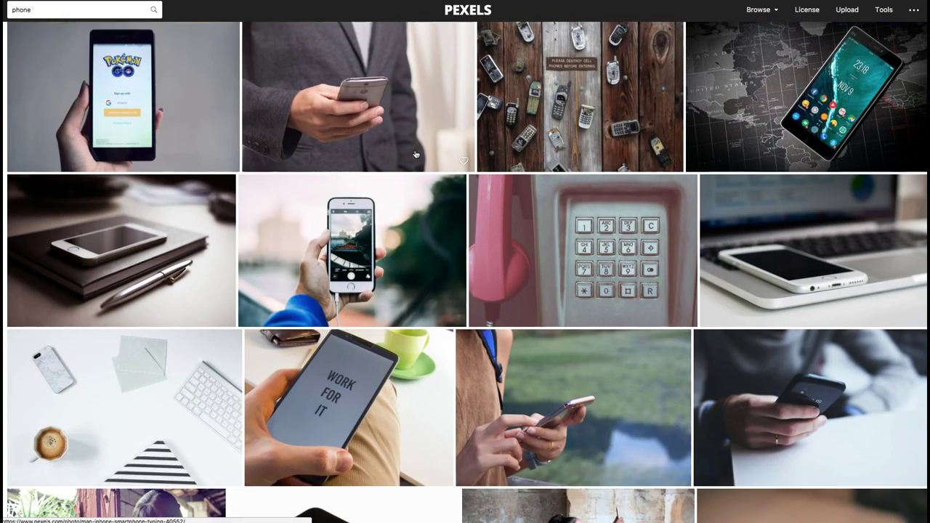
scroll(415, 154, down, 2)
click(916, 339)
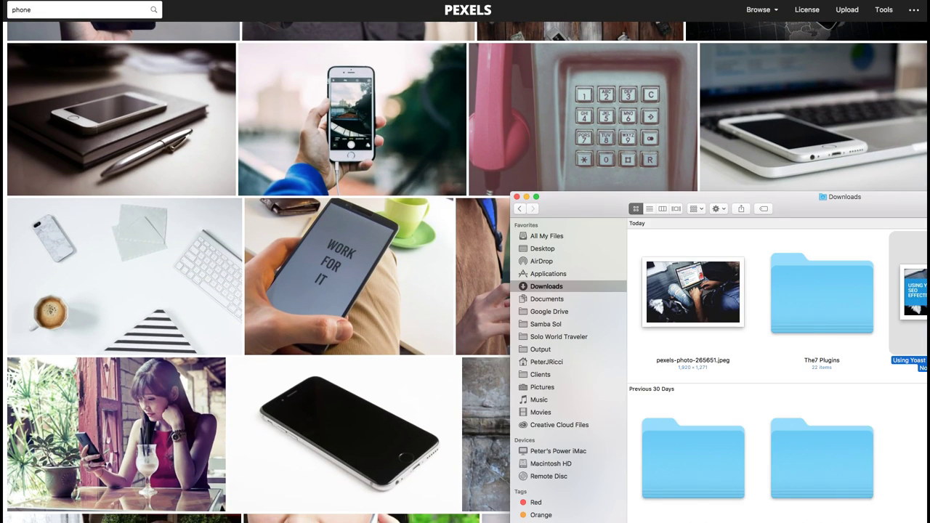
Step: Move the Using Yoast SEO image in Downloads into The7 Plugins folder and send pexels-photo-265651.jpeg to the Trash
drag(906, 311, 825, 301)
right_click(679, 294)
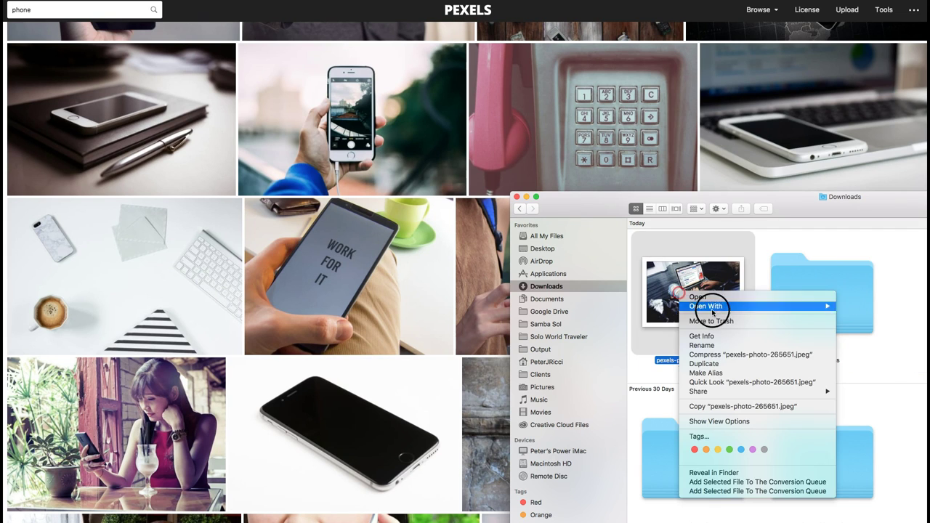
click(718, 322)
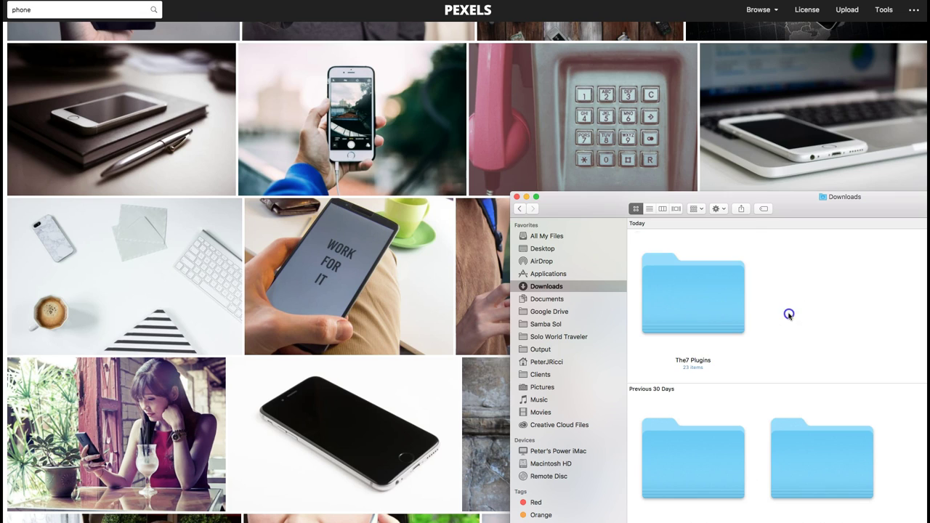
click(434, 190)
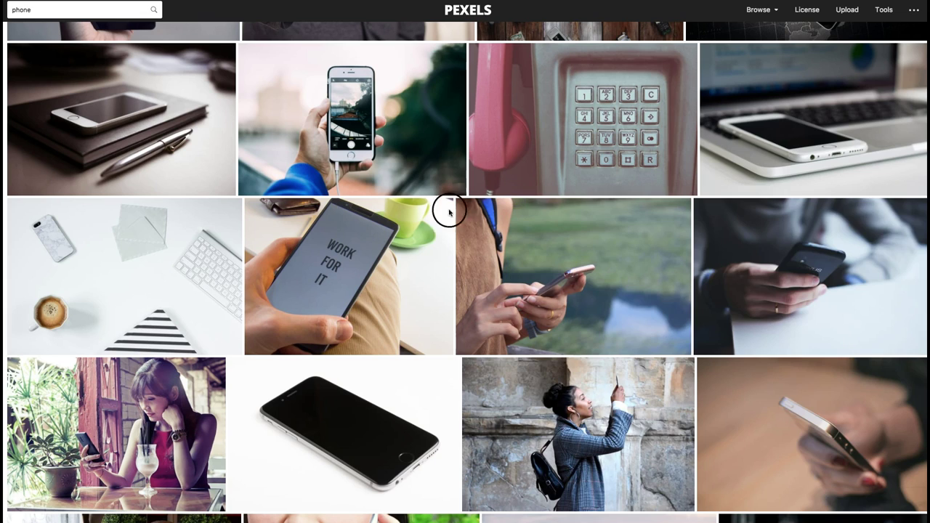
Step: Look through the Pexels results for "phone" from the later rows back to the start of the page
scroll(438, 210, down, 8)
scroll(438, 211, down, 3)
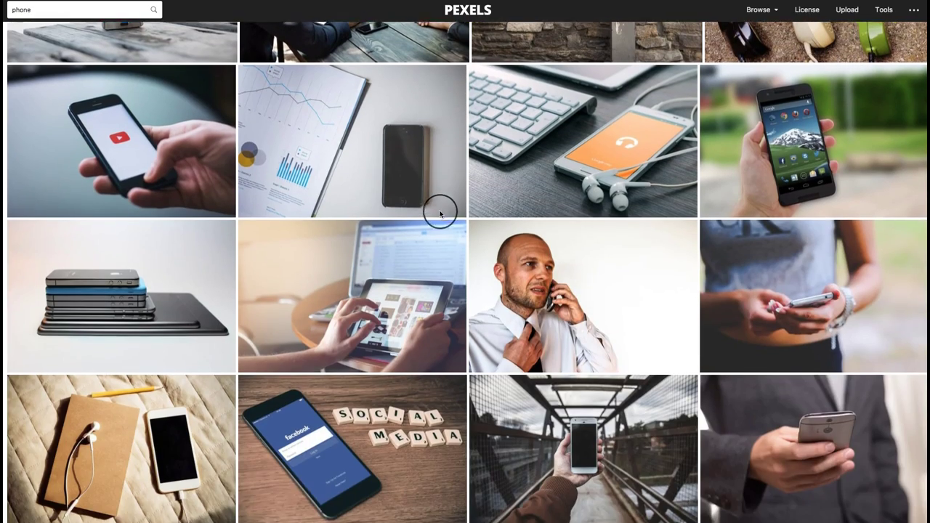
scroll(439, 210, up, 3)
scroll(563, 380, down, 2)
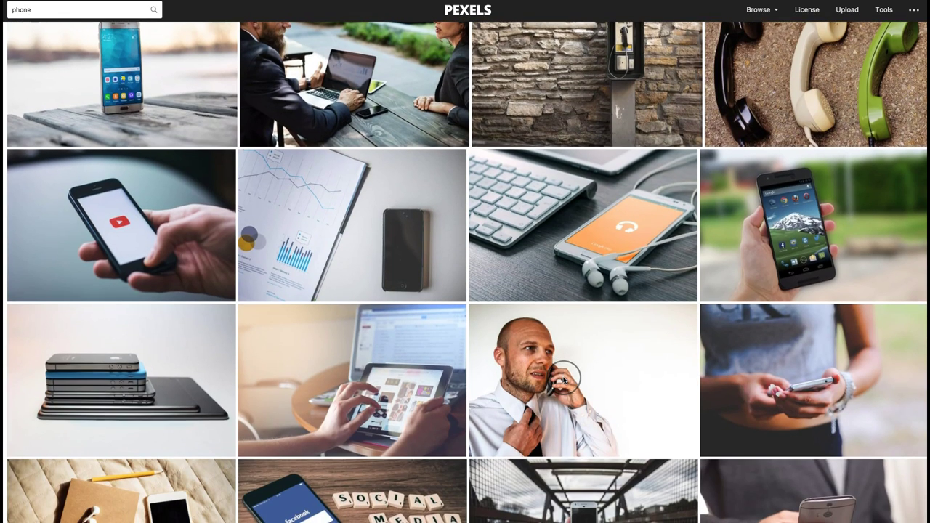
click(774, 380)
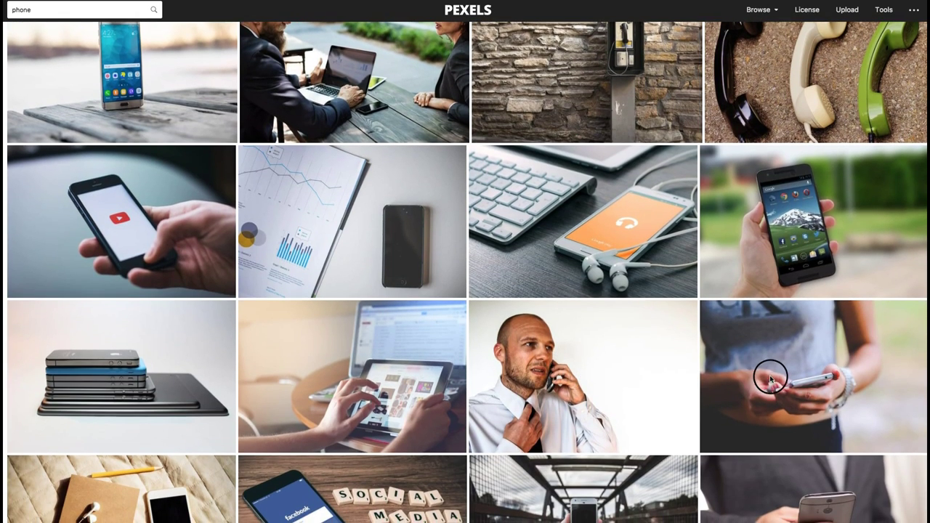
scroll(502, 245, up, 5)
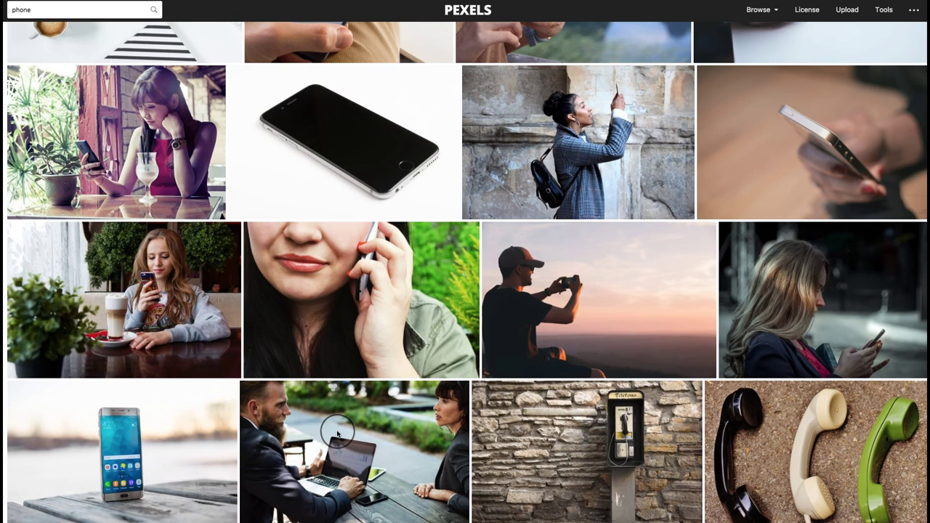
scroll(337, 433, down, 1)
click(336, 419)
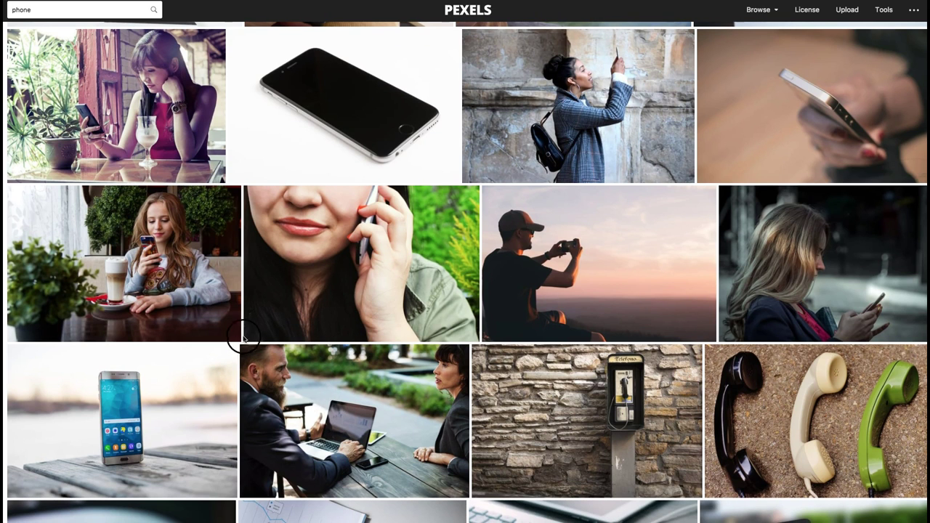
scroll(556, 195, up, 5)
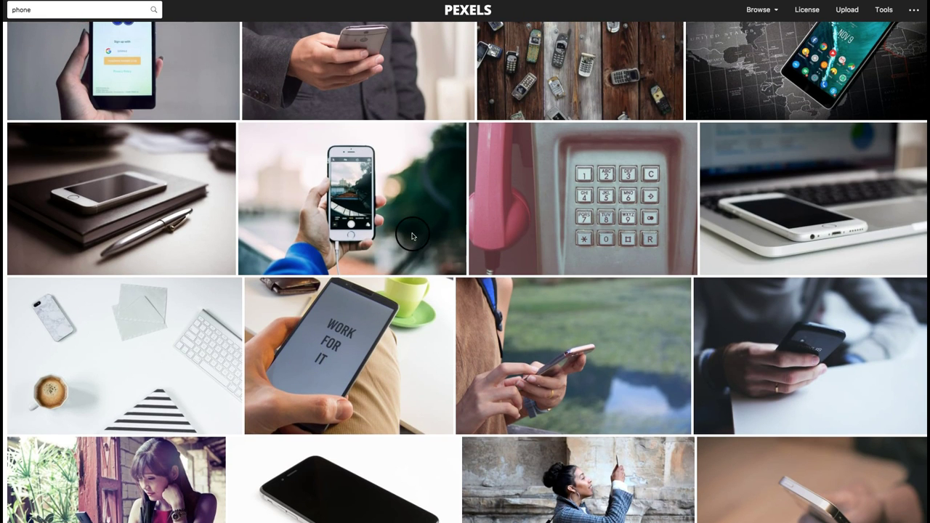
scroll(412, 236, up, 3)
scroll(585, 206, up, 5)
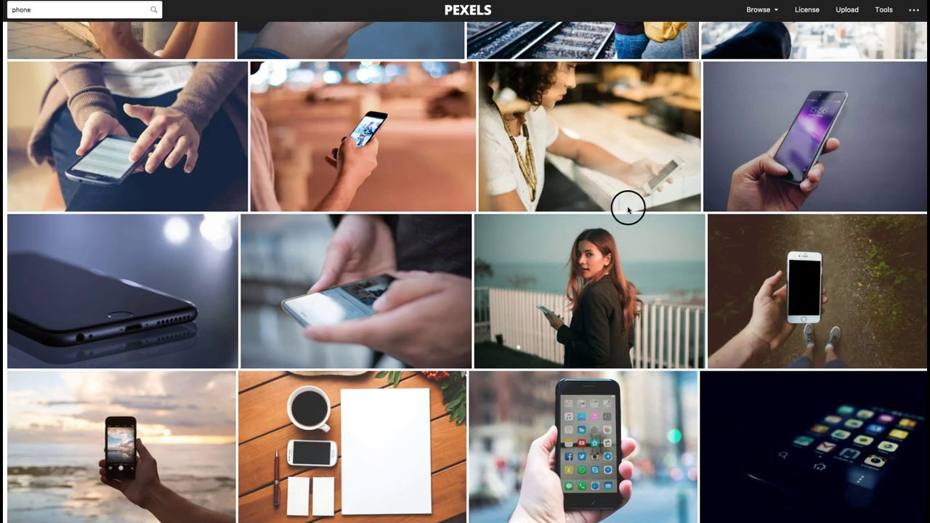
scroll(625, 207, up, 10)
scroll(617, 211, up, 2)
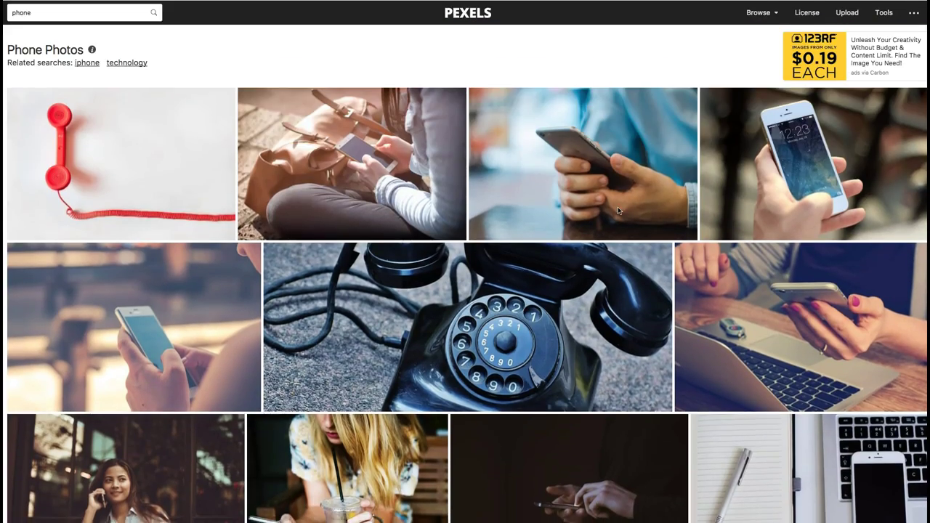
scroll(567, 207, down, 5)
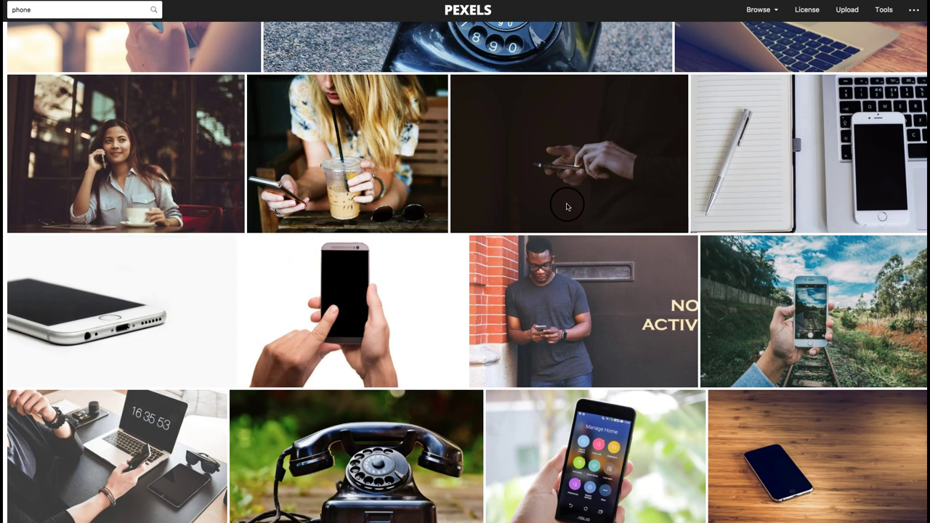
scroll(568, 215, down, 3)
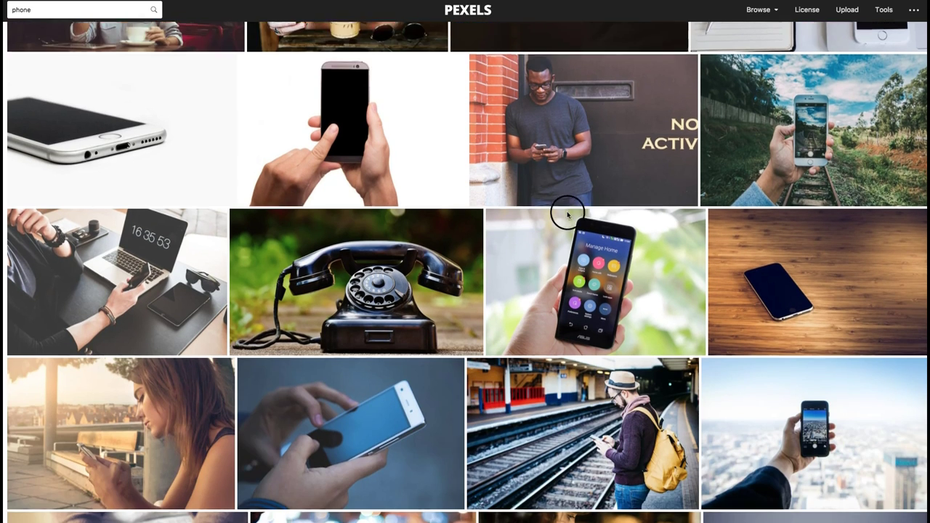
scroll(606, 284, down, 15)
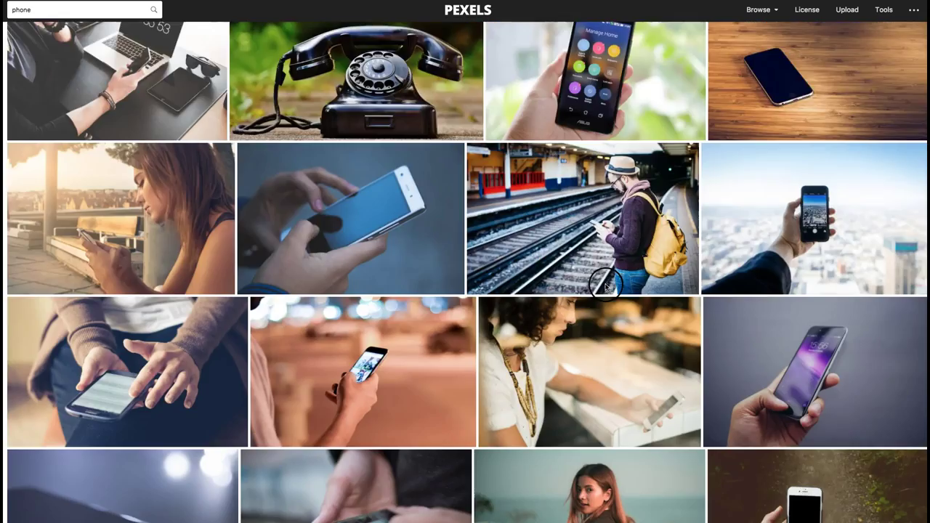
scroll(606, 287, down, 10)
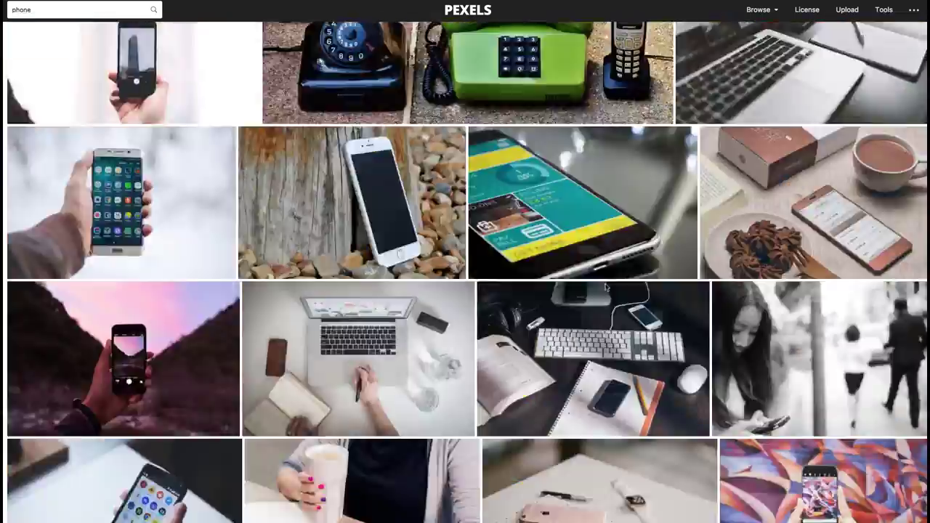
scroll(606, 287, up, 20)
scroll(606, 287, up, 20)
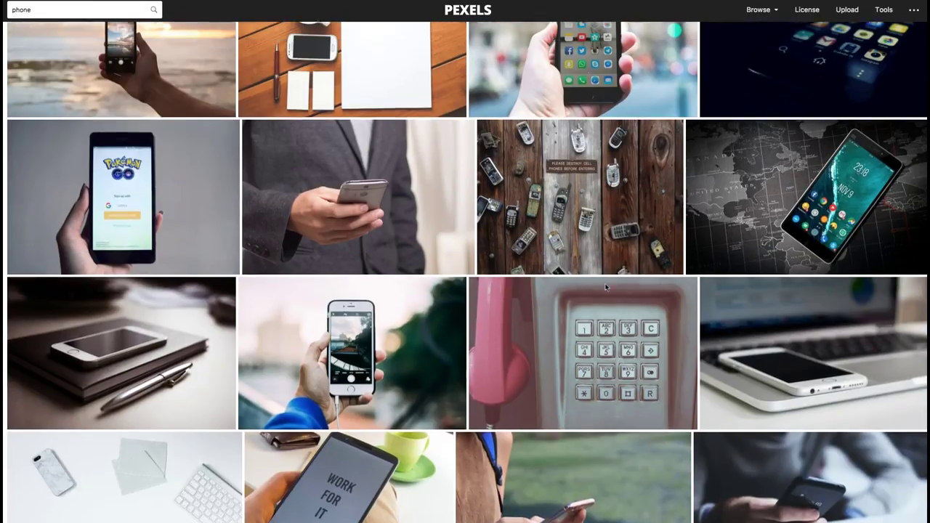
scroll(606, 287, up, 5)
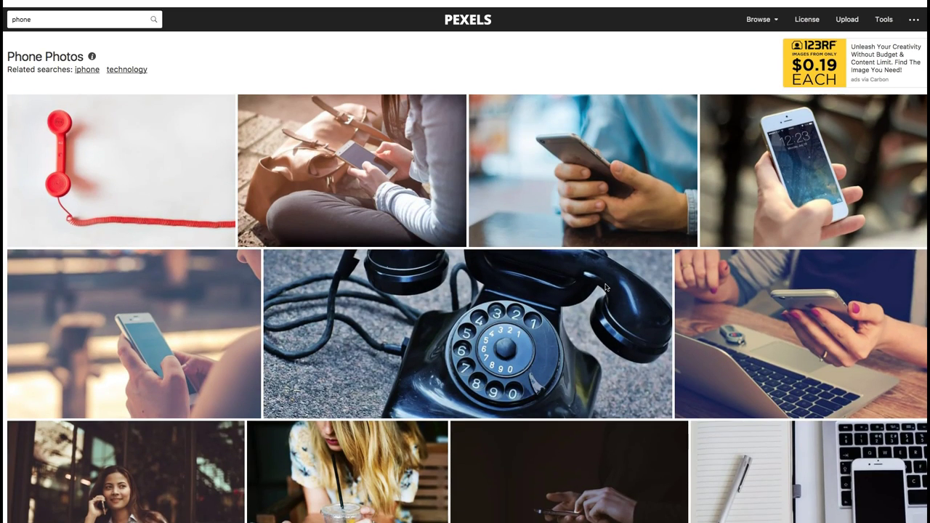
click(552, 200)
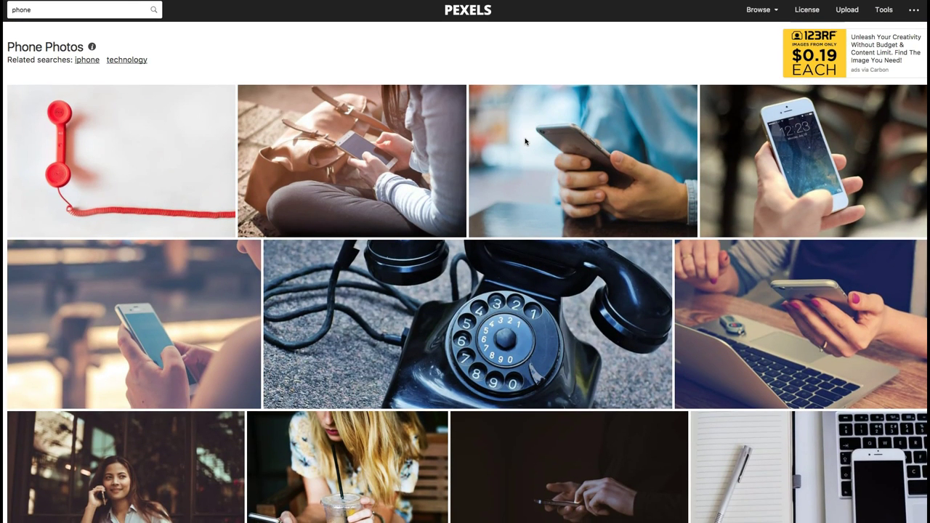
scroll(525, 160, down, 15)
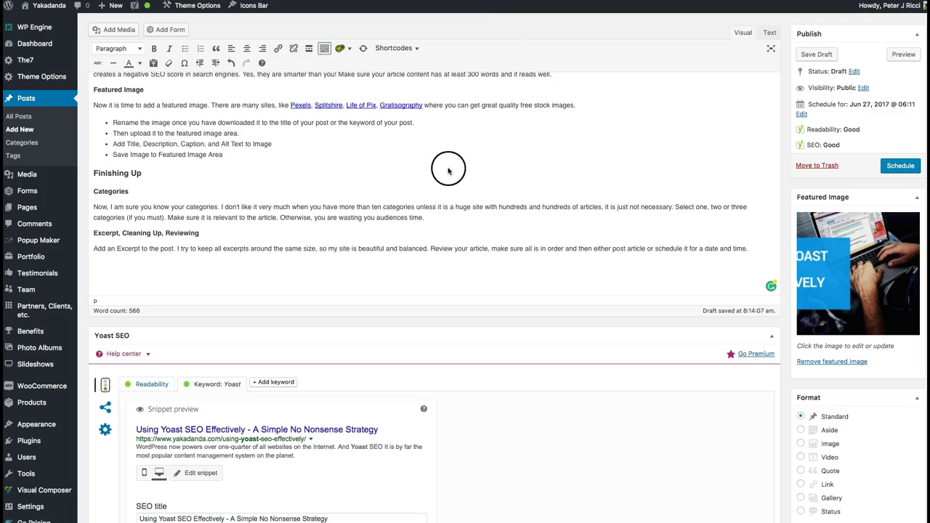
Step: Switch back to the WordPress post and review its content, category, tags and Yoast SEO snippet
scroll(451, 171, up, 10)
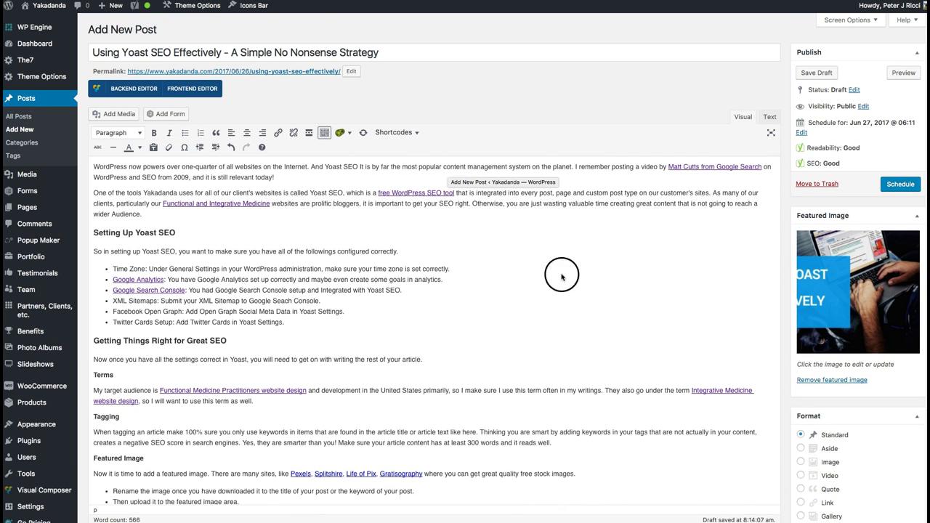
click(539, 103)
scroll(517, 256, down, 10)
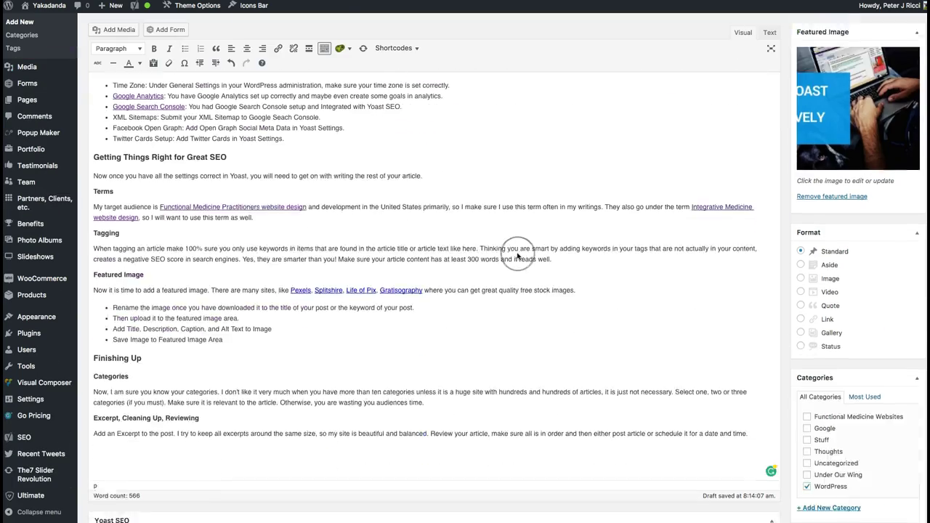
scroll(517, 256, down, 5)
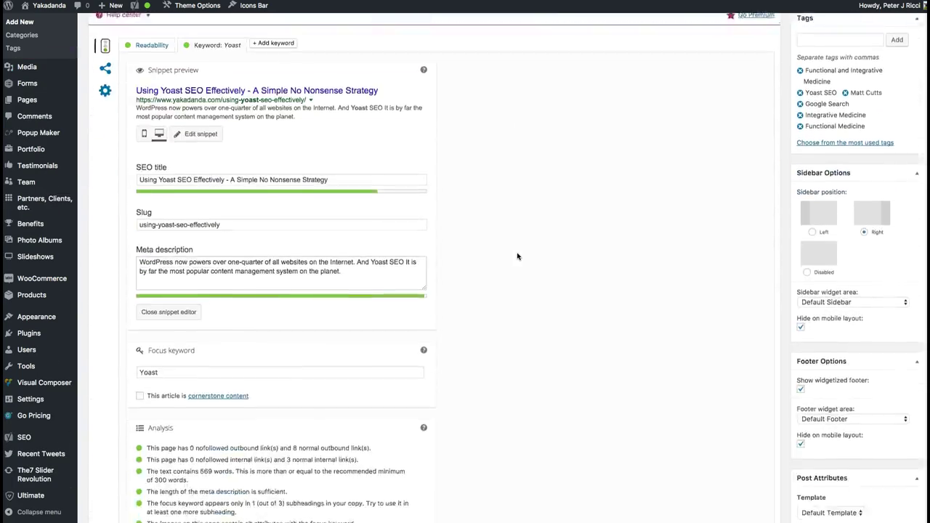
scroll(518, 256, up, 15)
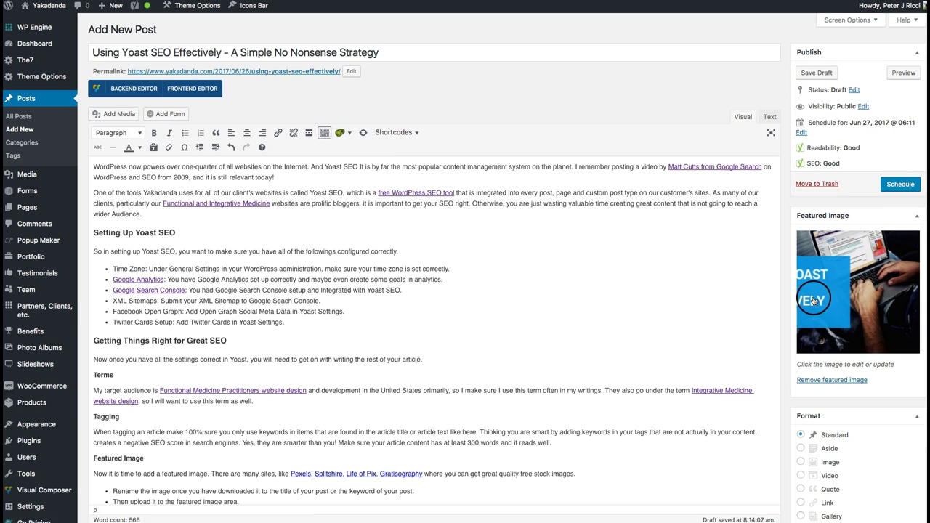
Step: Check the featured image's attachment details in the media library and close it without changes
click(832, 292)
click(838, 352)
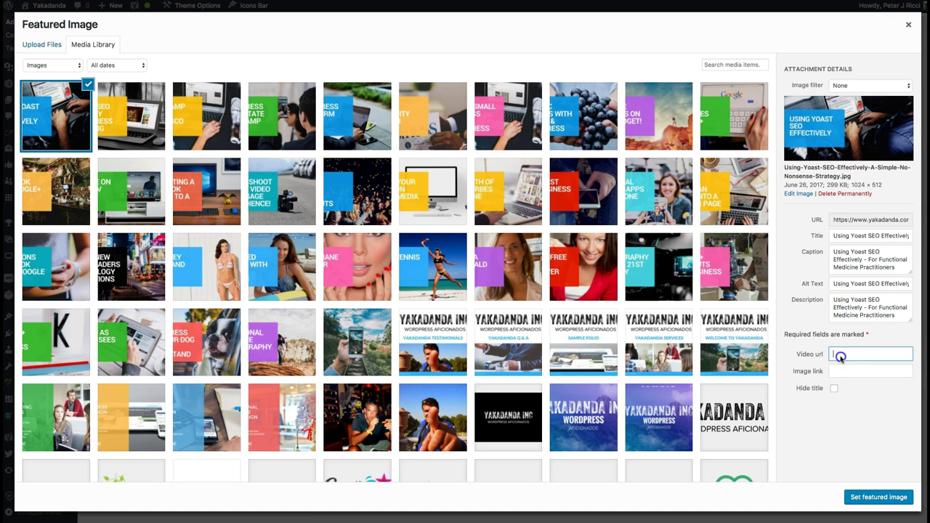
click(907, 27)
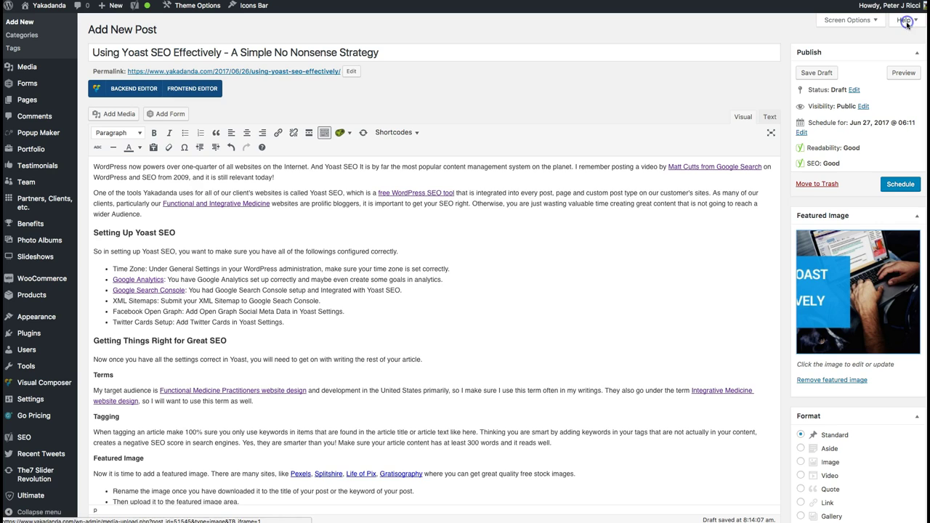
Step: Switch to the Yakadanda website's home page and look over its client logos and company information
scroll(805, 349, down, 5)
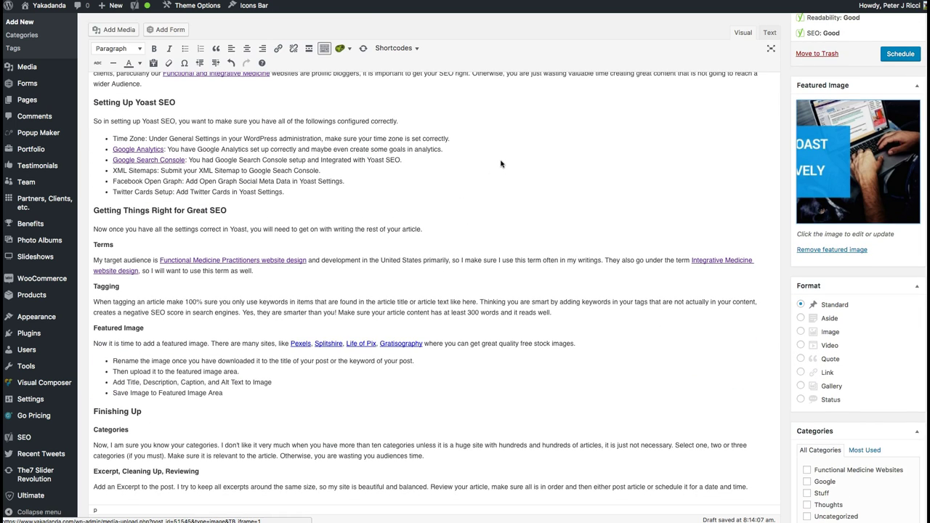
scroll(501, 163, up, 4)
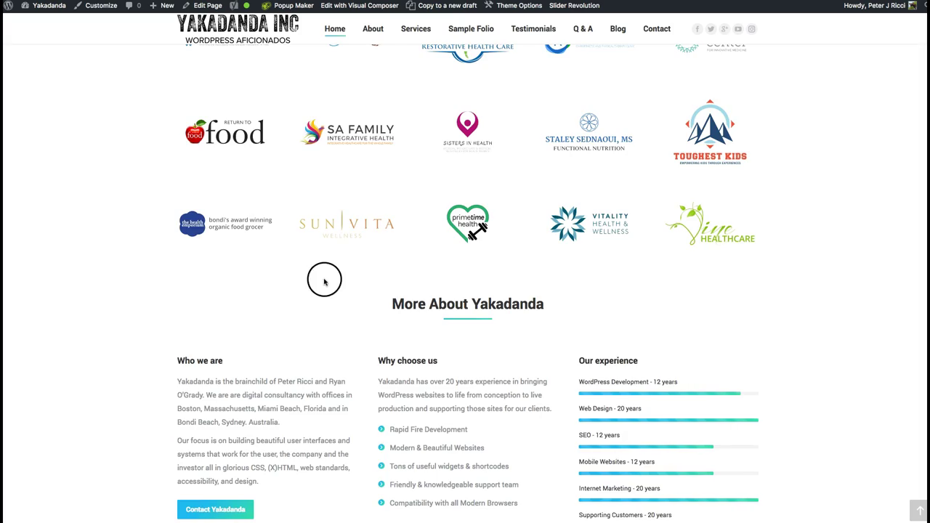
scroll(322, 272, up, 5)
scroll(327, 275, down, 10)
scroll(332, 276, up, 2)
scroll(332, 276, up, 5)
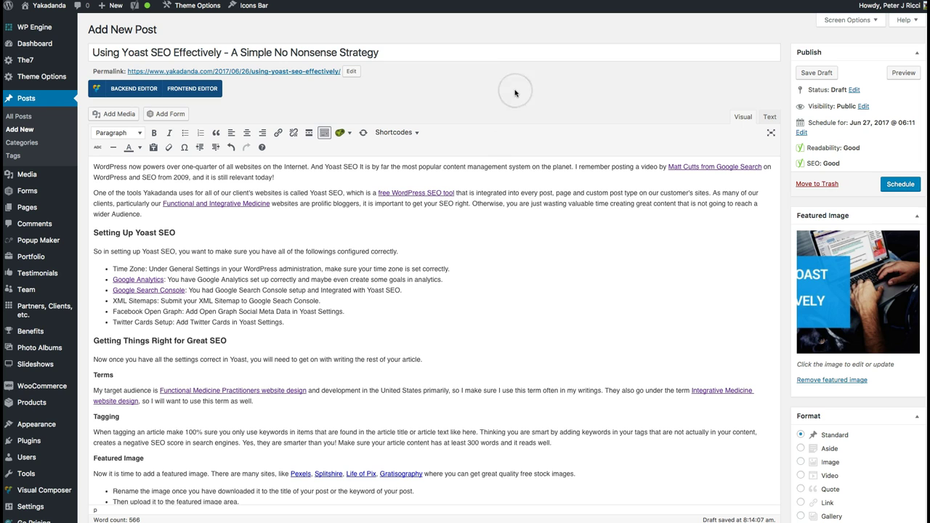
Step: Return to the post editor and examine its Yoast SEO snippet settings and Facebook sharing fields
scroll(507, 208, down, 7)
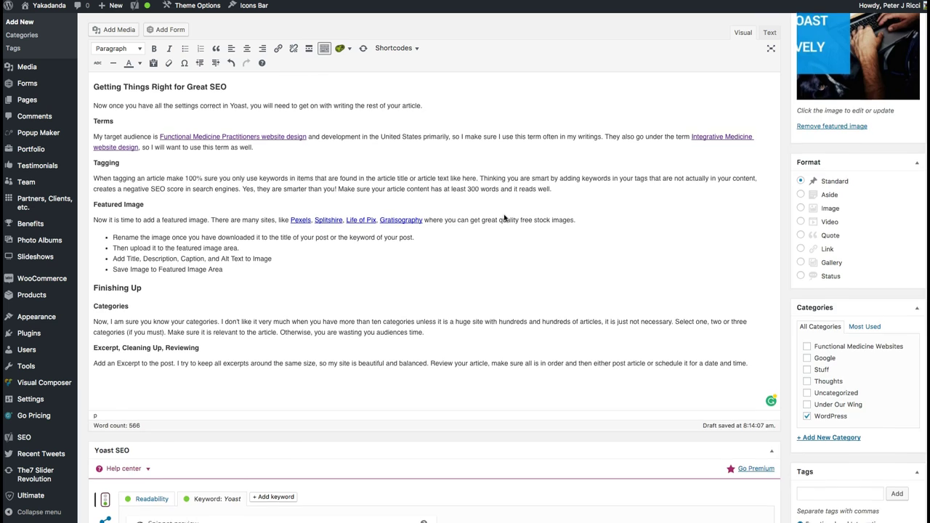
scroll(504, 218, down, 12)
click(258, 164)
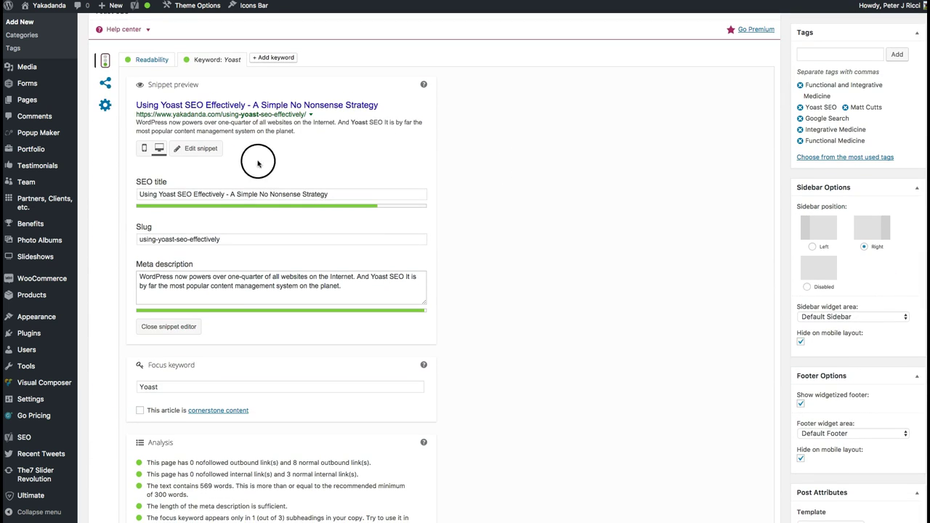
click(105, 83)
click(144, 97)
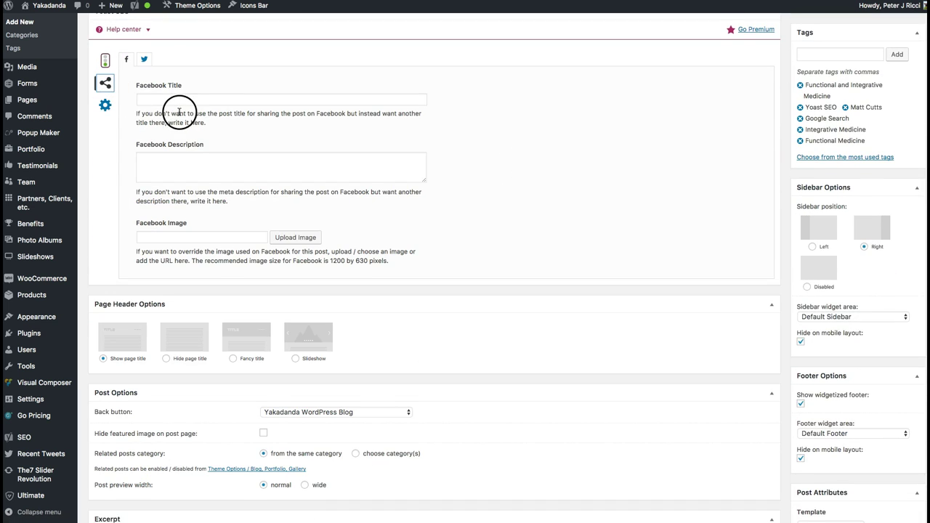
scroll(182, 126, up, 3)
click(105, 145)
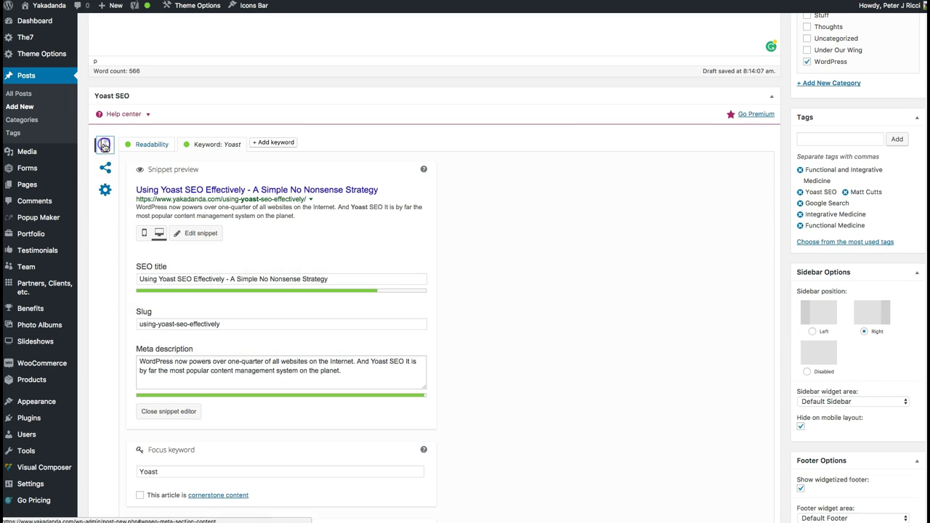
Step: Set the post's Facebook image in Yoast SEO to Using-Yoast-SEO-Effectively-A-Simple-No-Nonsense-Strategy.jpg from the media library
click(106, 169)
click(157, 183)
click(166, 250)
click(154, 319)
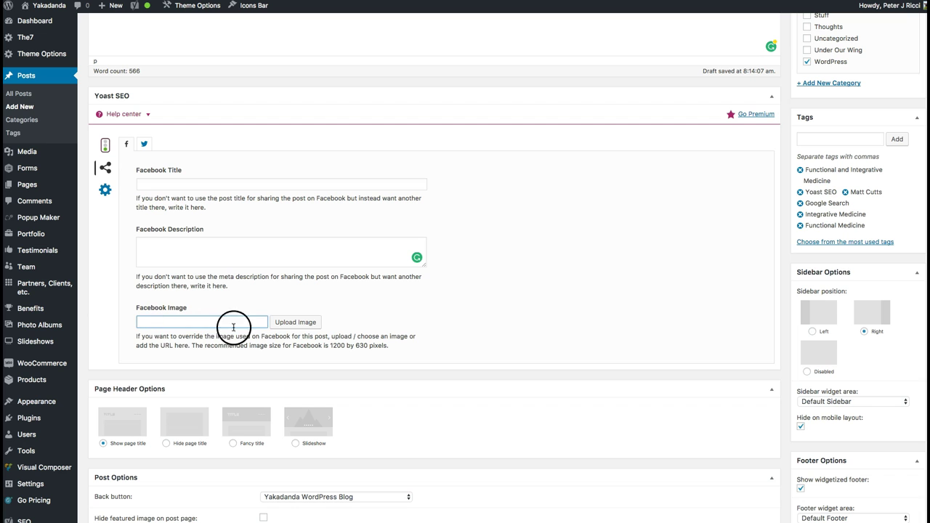
click(290, 323)
click(74, 111)
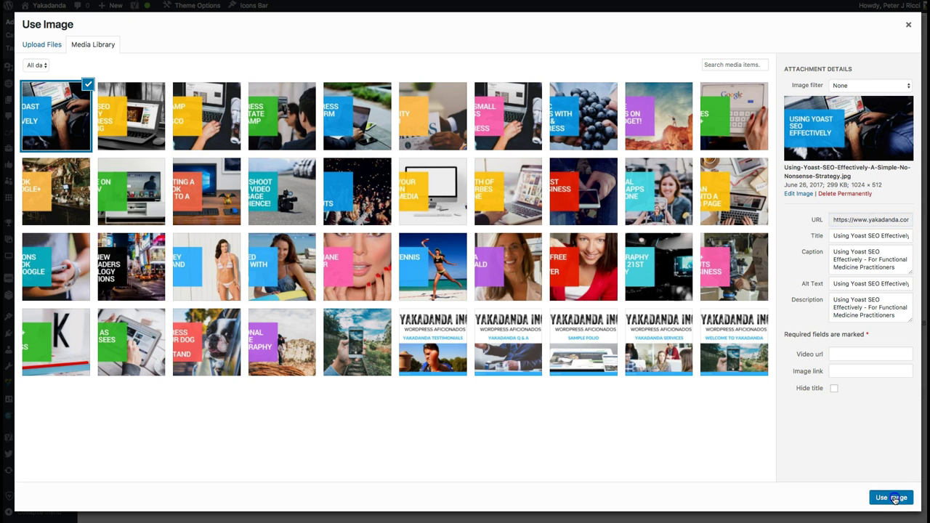
click(894, 497)
scroll(362, 198, up, 15)
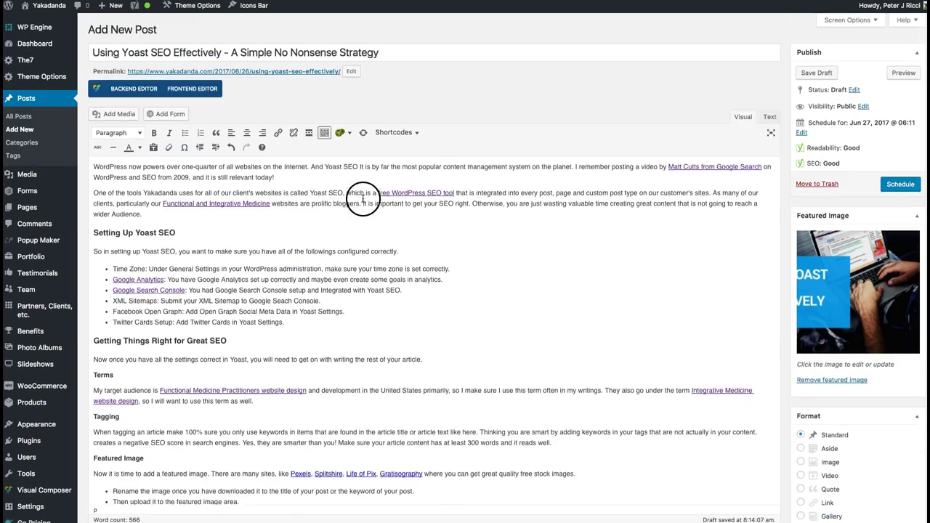
Step: Set the Facebook title in Yoast SEO to the post title, "Using Yoast SEO Effectively - A Simple No Nonsense Strategy"
triple_click(240, 53)
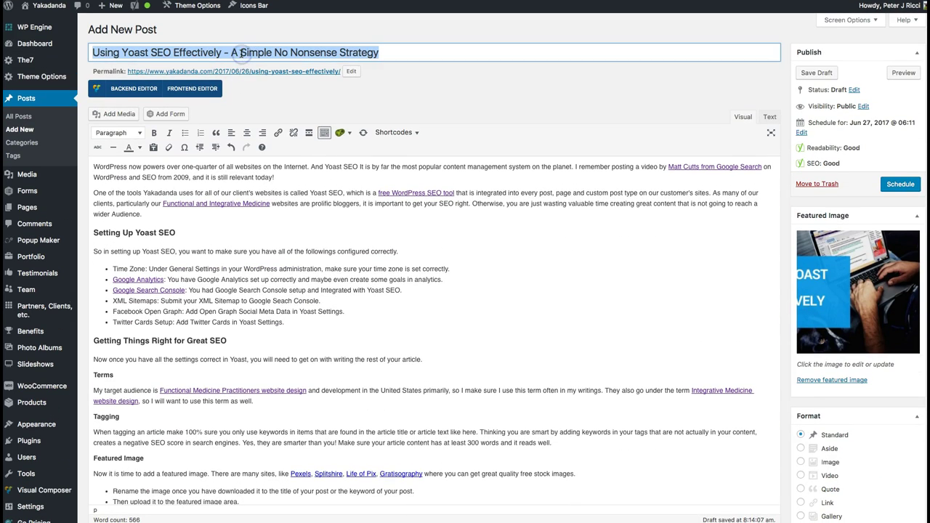
scroll(383, 266, down, 15)
click(185, 154)
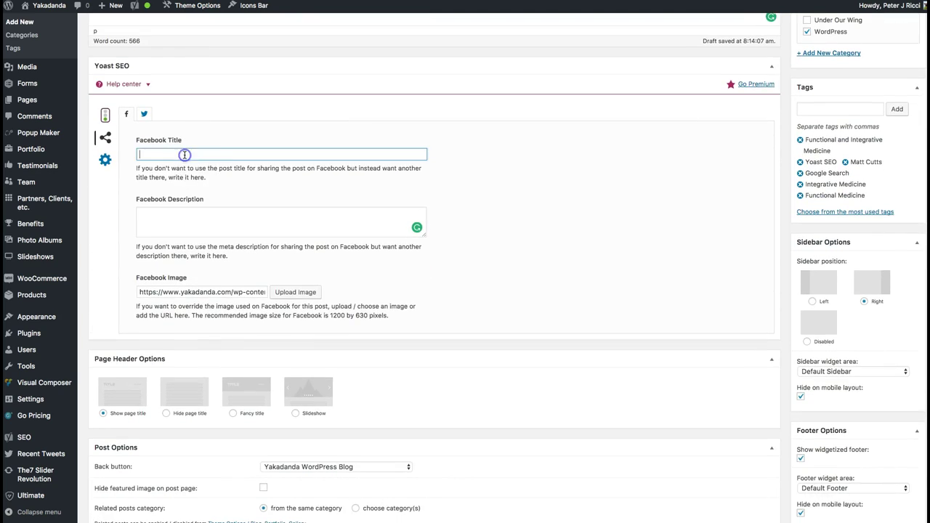
text(Using Yoast SEO Effectively - A Simple No Nonsense Strategy)
Step: Copy the post's whole opening paragraph, beginning "WordPress now powers over one-quarter of all websites", into the Yoast SEO Facebook description
scroll(371, 218, up, 15)
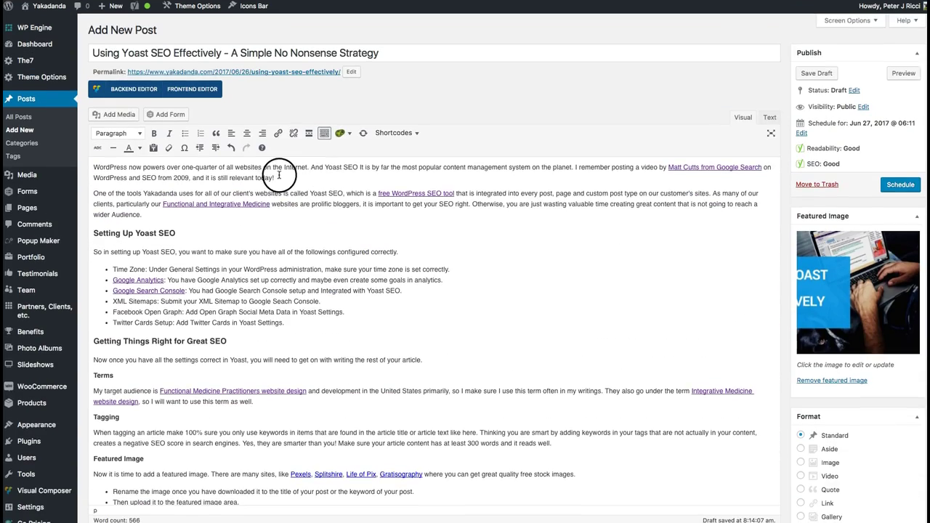
drag(278, 175, 82, 163)
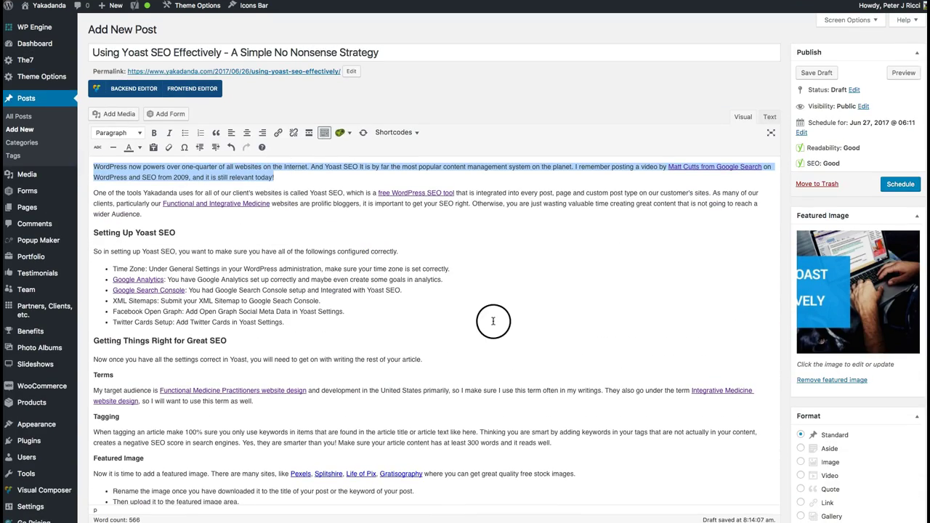
scroll(489, 322, down, 15)
click(222, 196)
text(It is by far the most popular content management system on the planet. I remember posting a video by Matt Cutts from Google Search on WordPress and SEO from 2009, and it is still relevant today!)
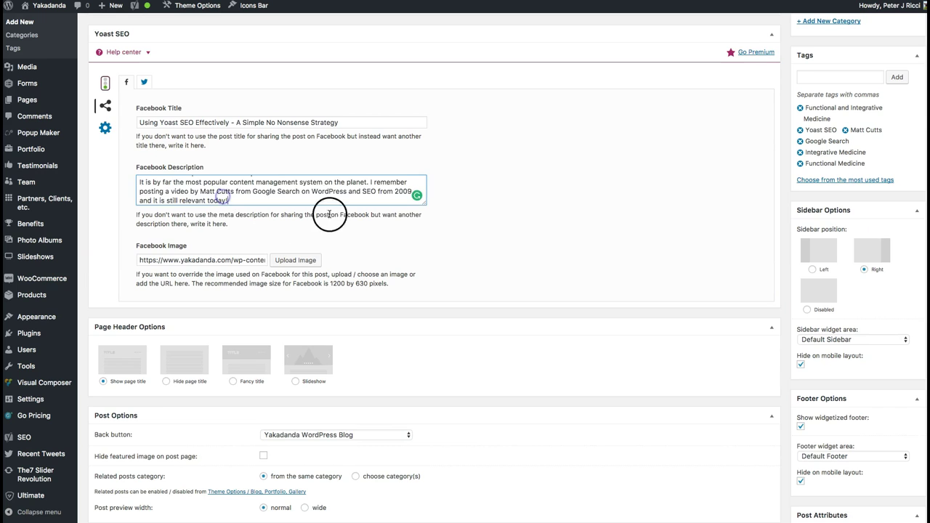
Step: Set the Yoast SEO Twitter title to "Using Yoast SEO Effectively", copied from the start of the Facebook title
scroll(565, 244, up, 4)
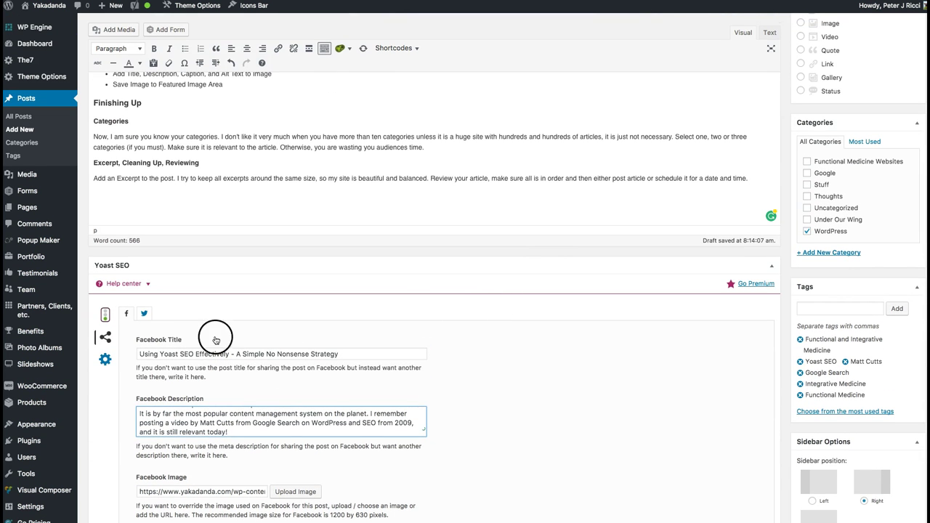
click(144, 313)
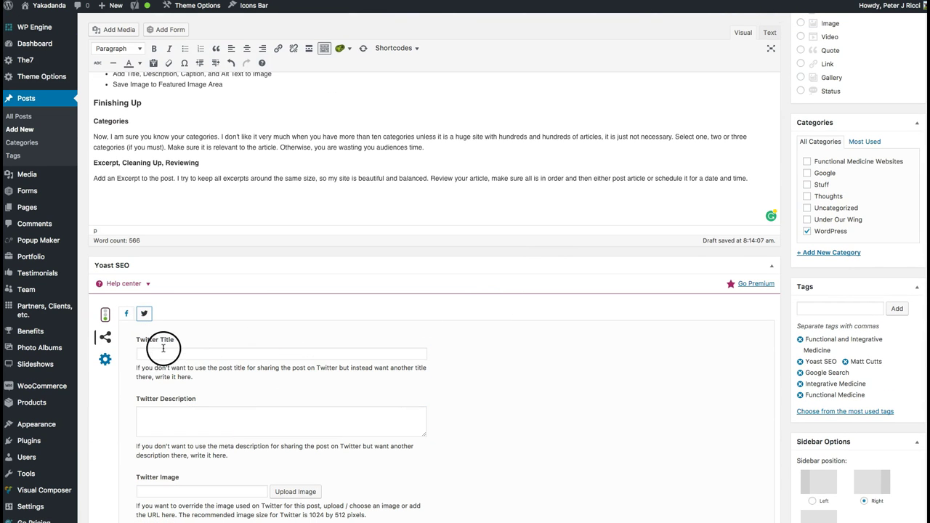
scroll(208, 352, down, 3)
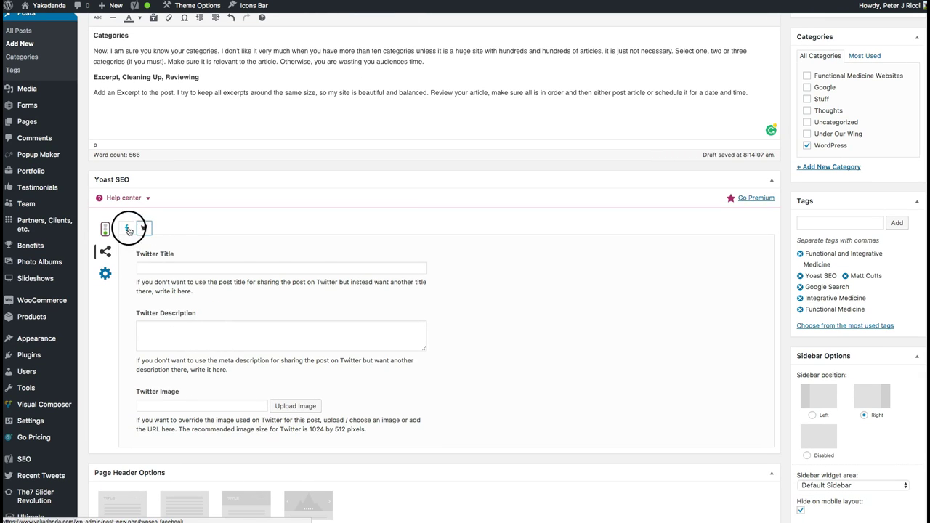
click(125, 227)
drag(229, 268, 133, 268)
key(ctrl+c)
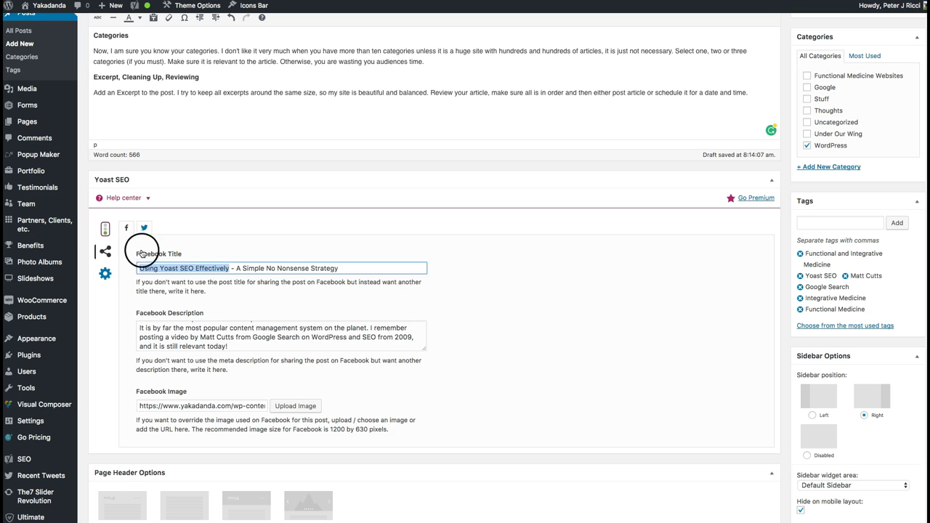
click(144, 227)
key(ctrl+v)
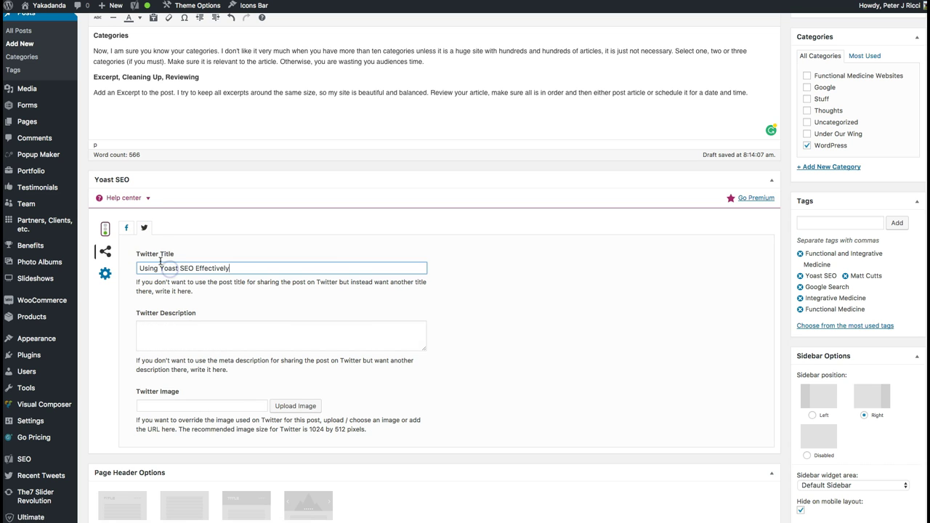
Step: Copy the Facebook description's text from "WordPress now powers" through "content management system on the planet." into the Twitter description
click(127, 232)
scroll(214, 338, up, 3)
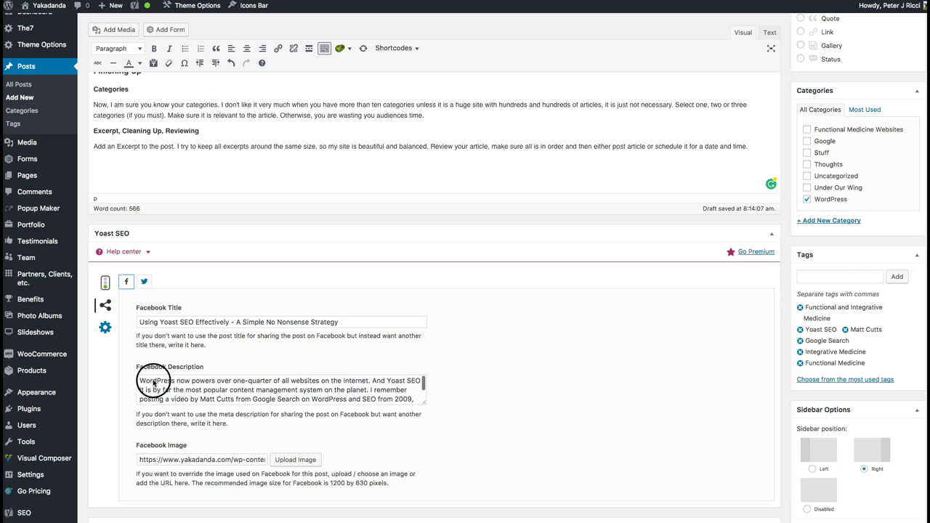
scroll(195, 390, down, 1)
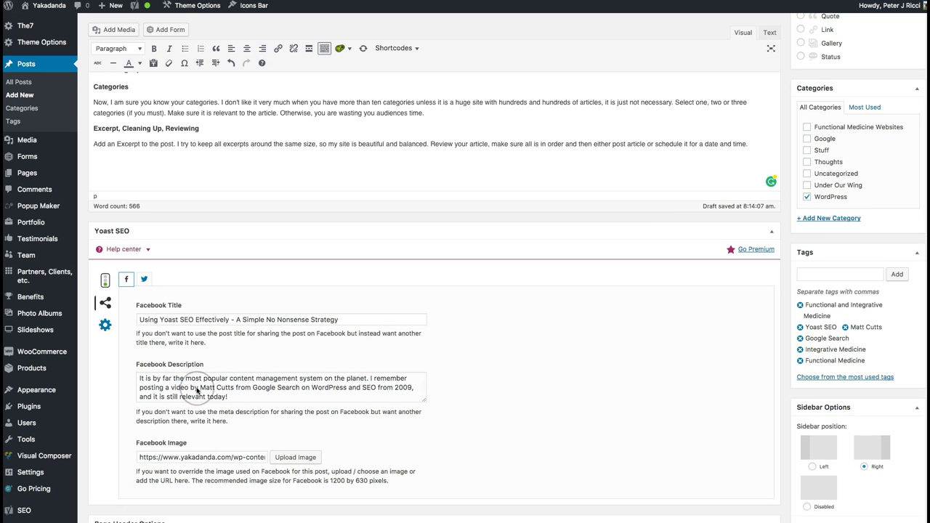
scroll(195, 390, up, 3)
drag(139, 405, 314, 411)
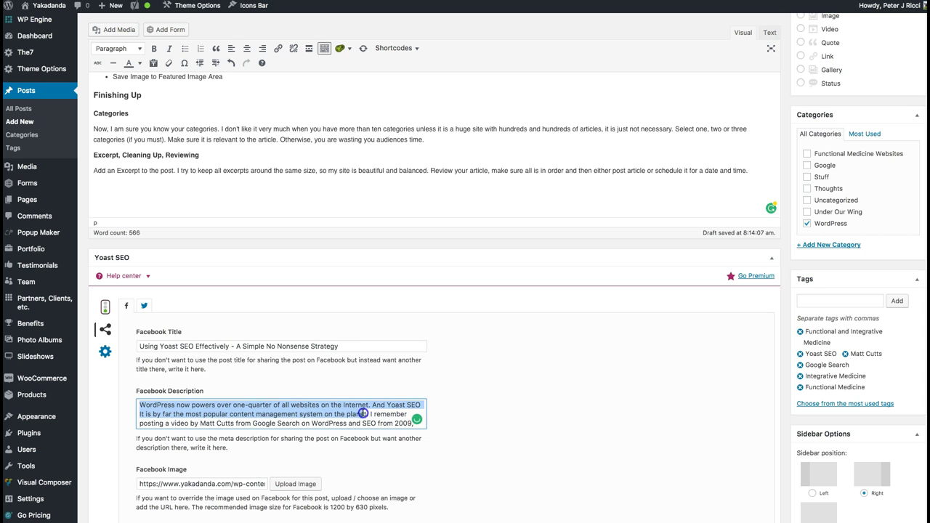
click(144, 305)
click(172, 400)
text(WordPress now powers over one-quarter of all websites on the Internet. And Yoast SEO It is by far the most popular content management system on the planet.)
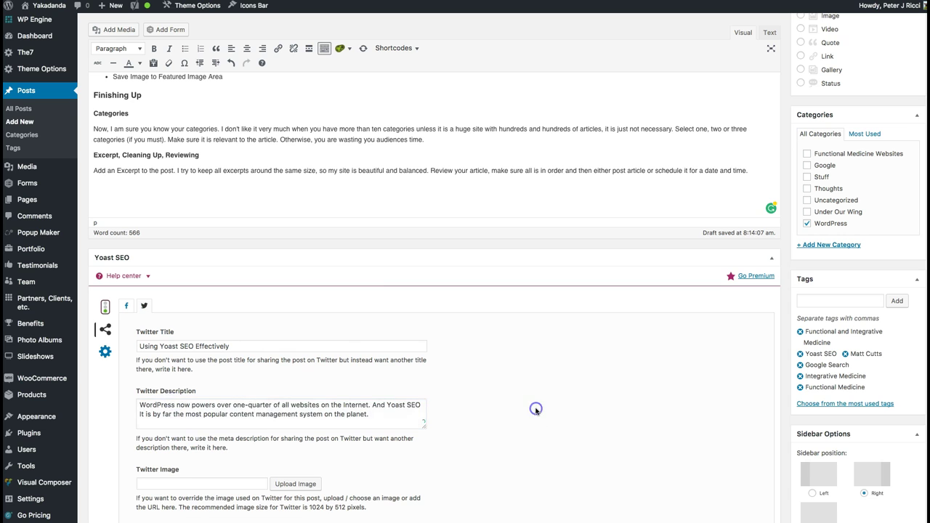
Step: Set the post's Twitter image in Yoast SEO to the same picture as the featured image from the media library
scroll(535, 409, down, 2)
click(304, 403)
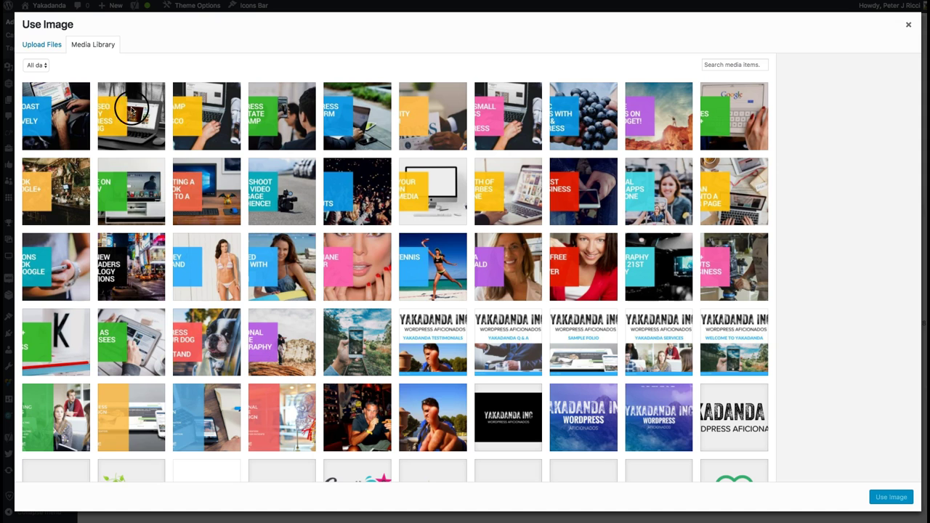
click(68, 102)
click(887, 498)
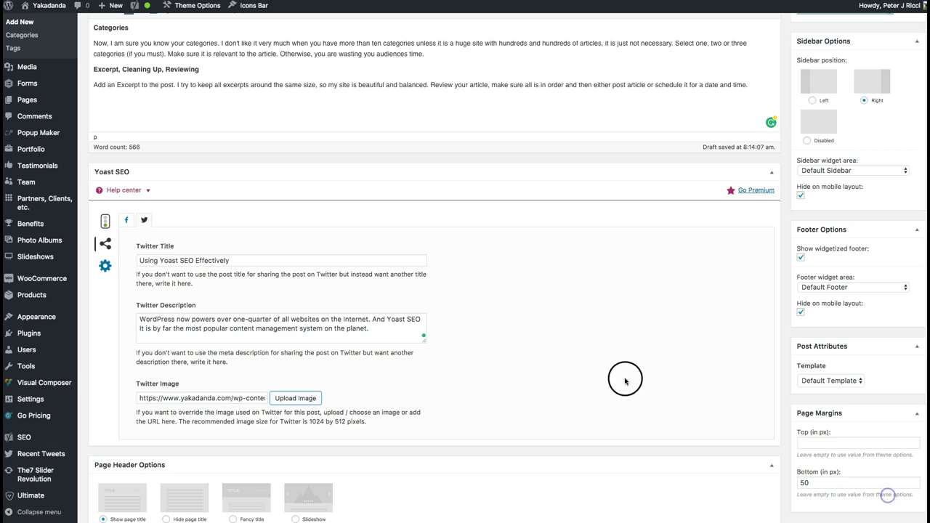
Step: Examine the post's advanced Yoast SEO settings for meta robots and canonical URL, and return to the social settings
click(106, 243)
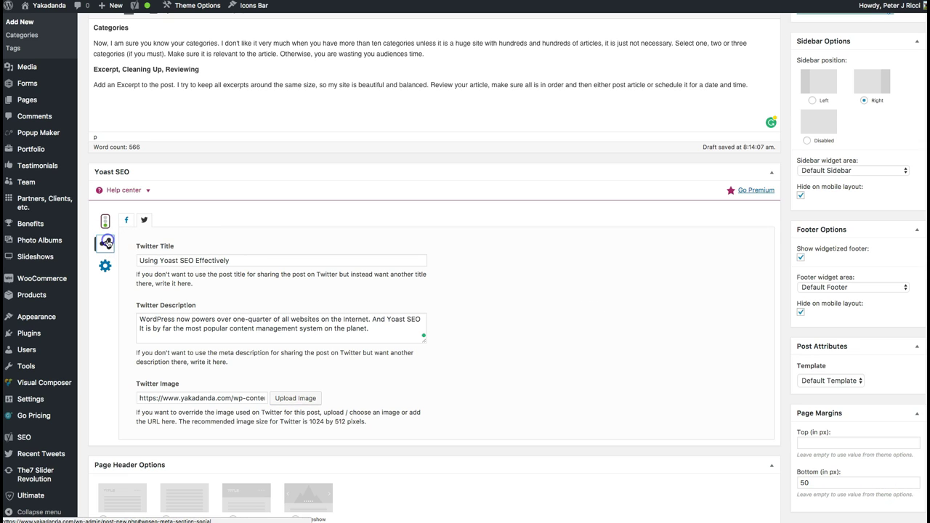
click(106, 263)
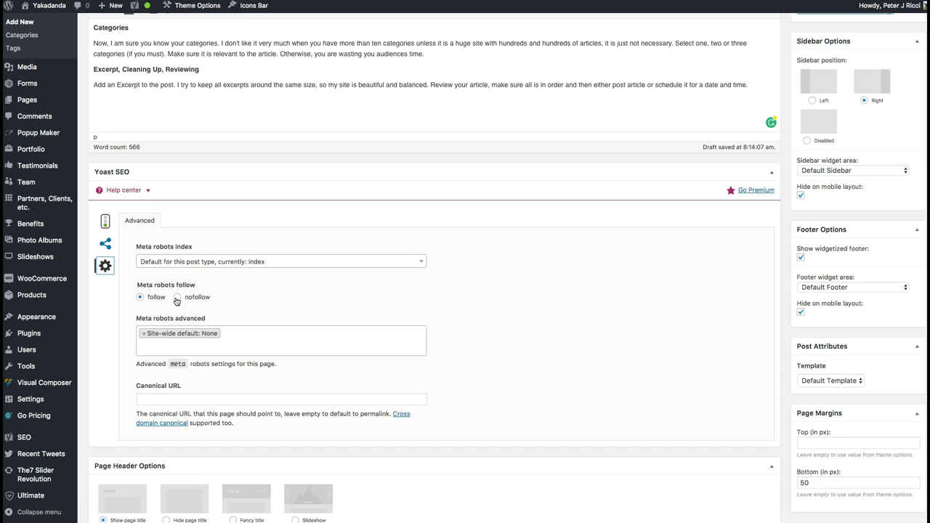
click(149, 401)
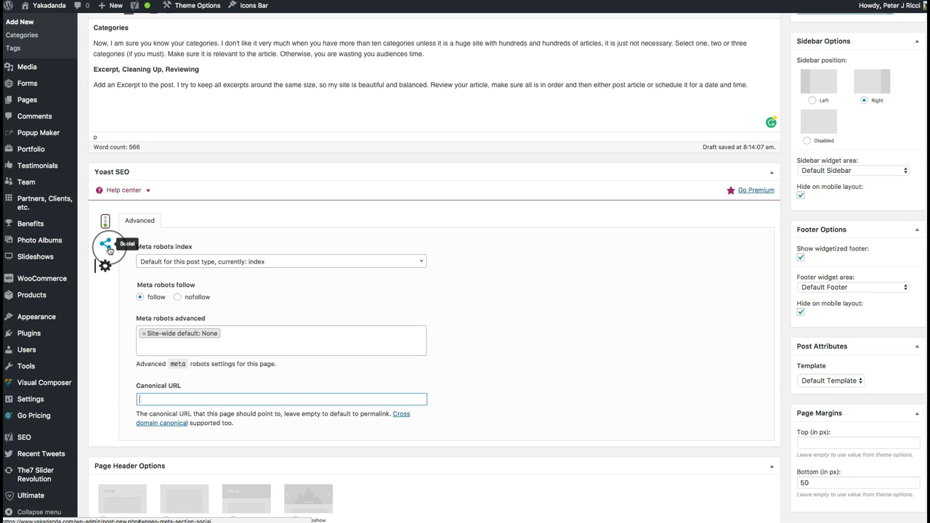
click(107, 249)
Step: Review the Yoast snippet and keyword analysis, the page header and post options, the excerpt, and the article text before scheduling
click(106, 221)
click(679, 256)
scroll(754, 278, down, 10)
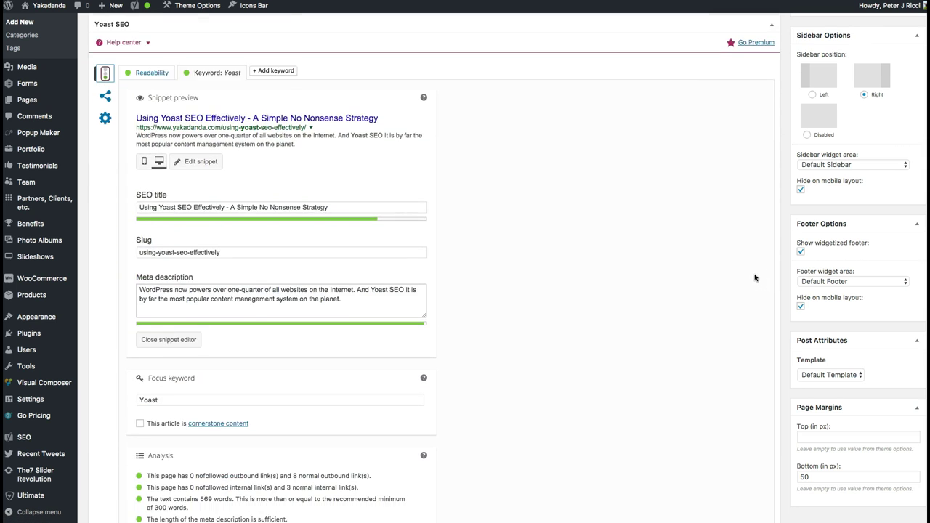
scroll(755, 277, down, 6)
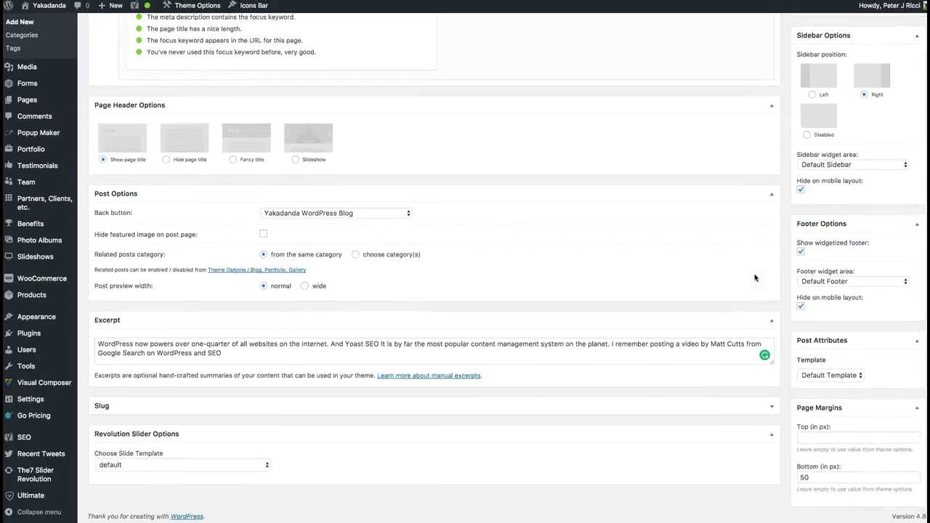
scroll(754, 278, up, 20)
click(543, 202)
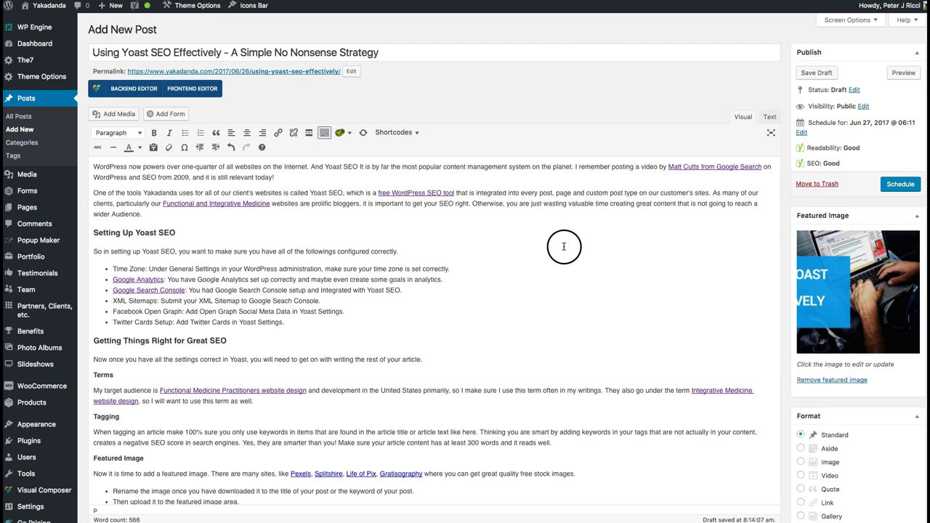
scroll(563, 247, down, 10)
scroll(567, 248, down, 8)
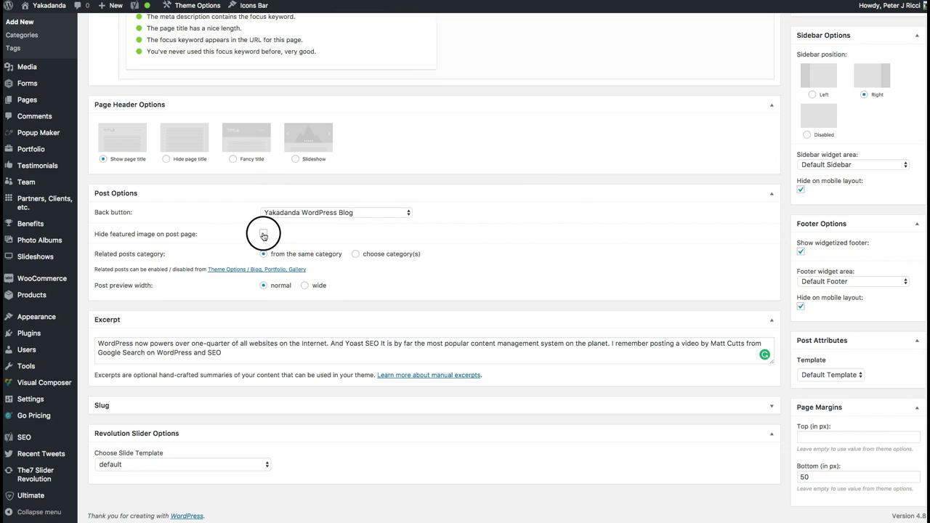
scroll(550, 156, up, 20)
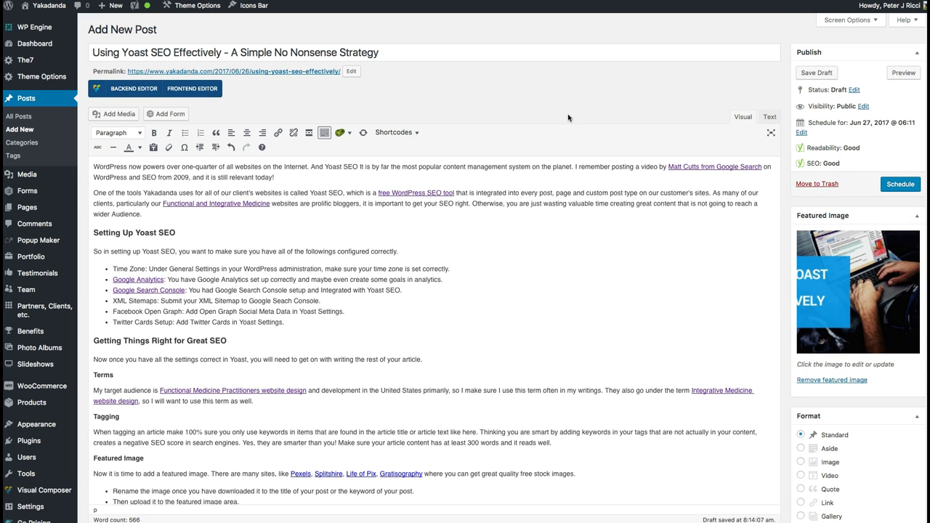
scroll(568, 118, down, 2)
scroll(568, 117, up, 2)
Step: Schedule the post for Jun 27, 2017 @ 06:11 and look over the saved article
click(891, 184)
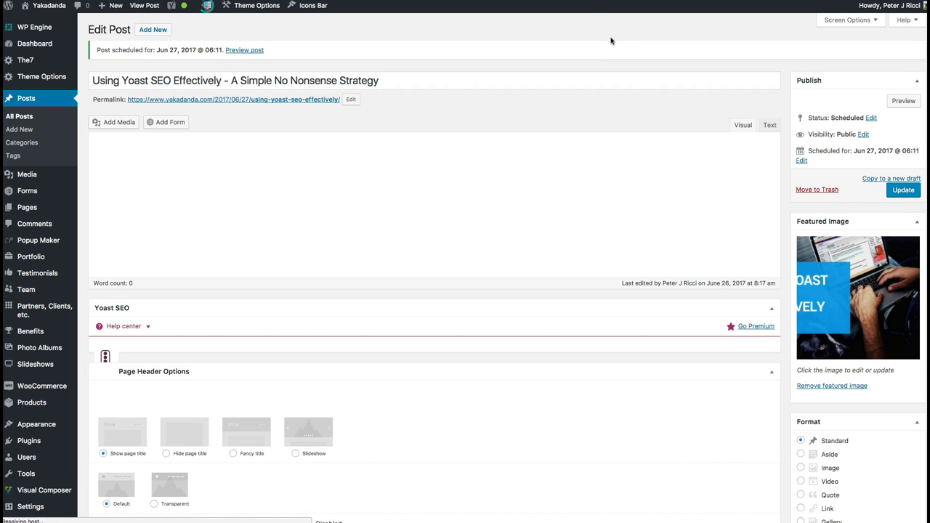
click(615, 44)
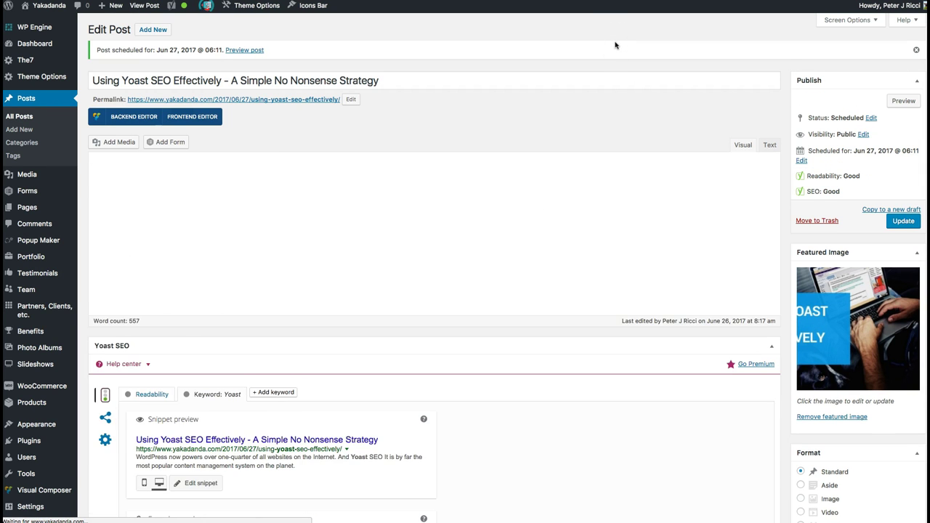
click(575, 227)
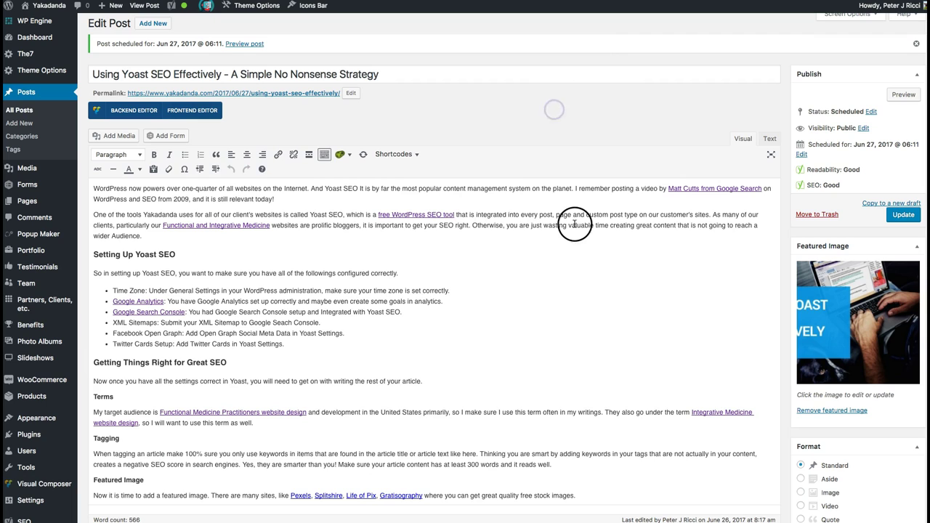
scroll(576, 227, down, 5)
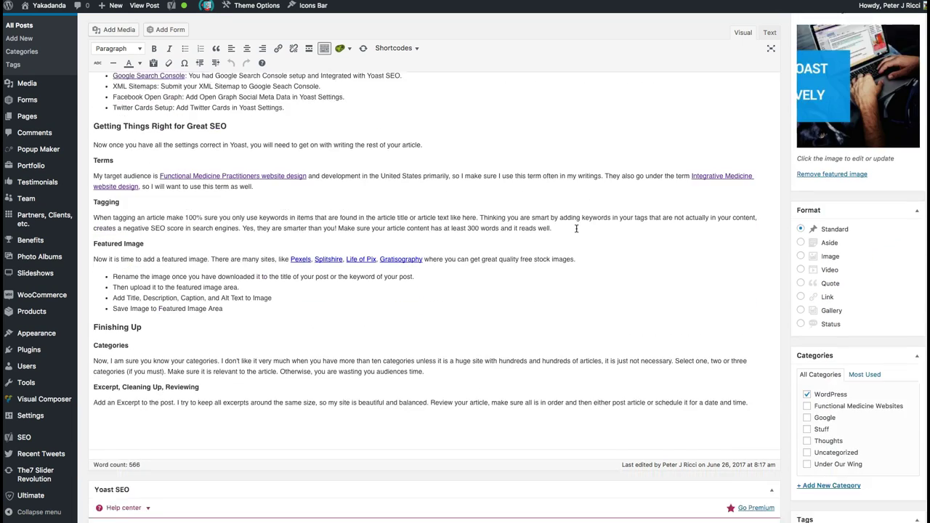
scroll(576, 229, up, 6)
click(468, 239)
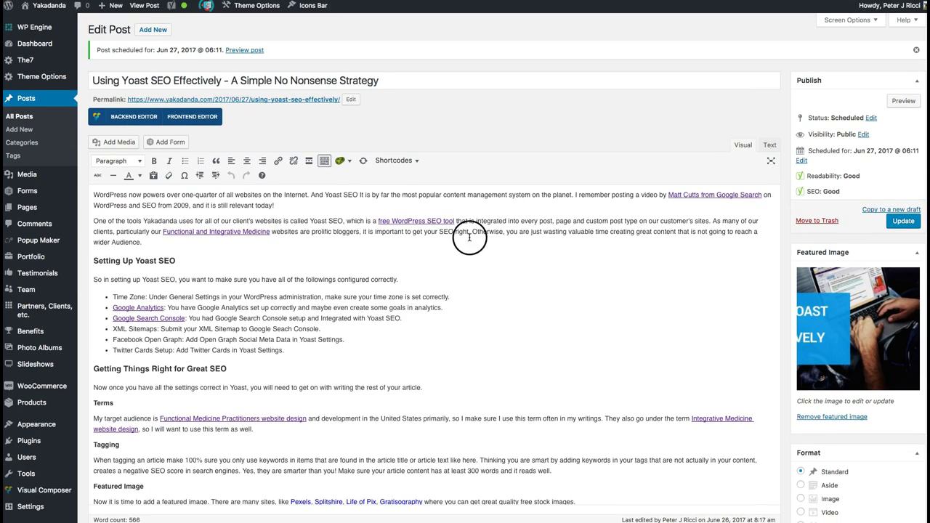